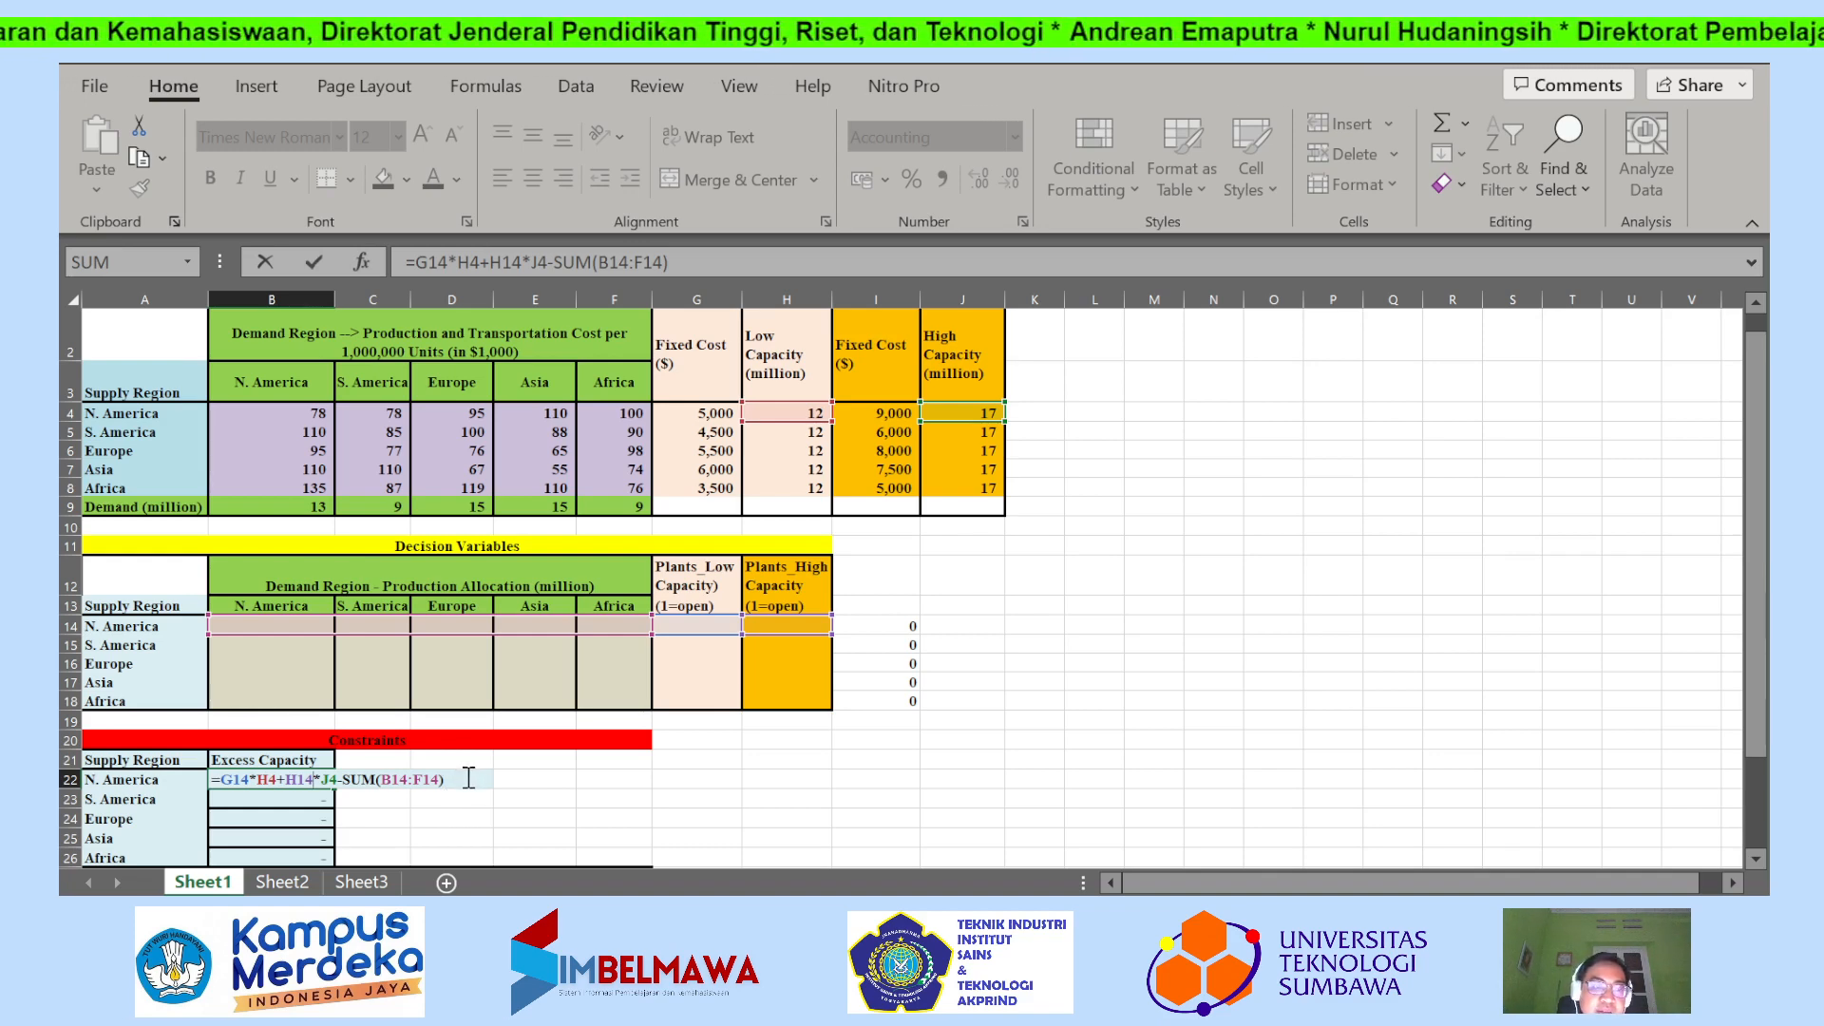
# Enter the N. America excess capacity formula =G14*H4+H14*J4-SUM(B14:F14) in B22 and fill it down through B26.
pyautogui.press('Return')
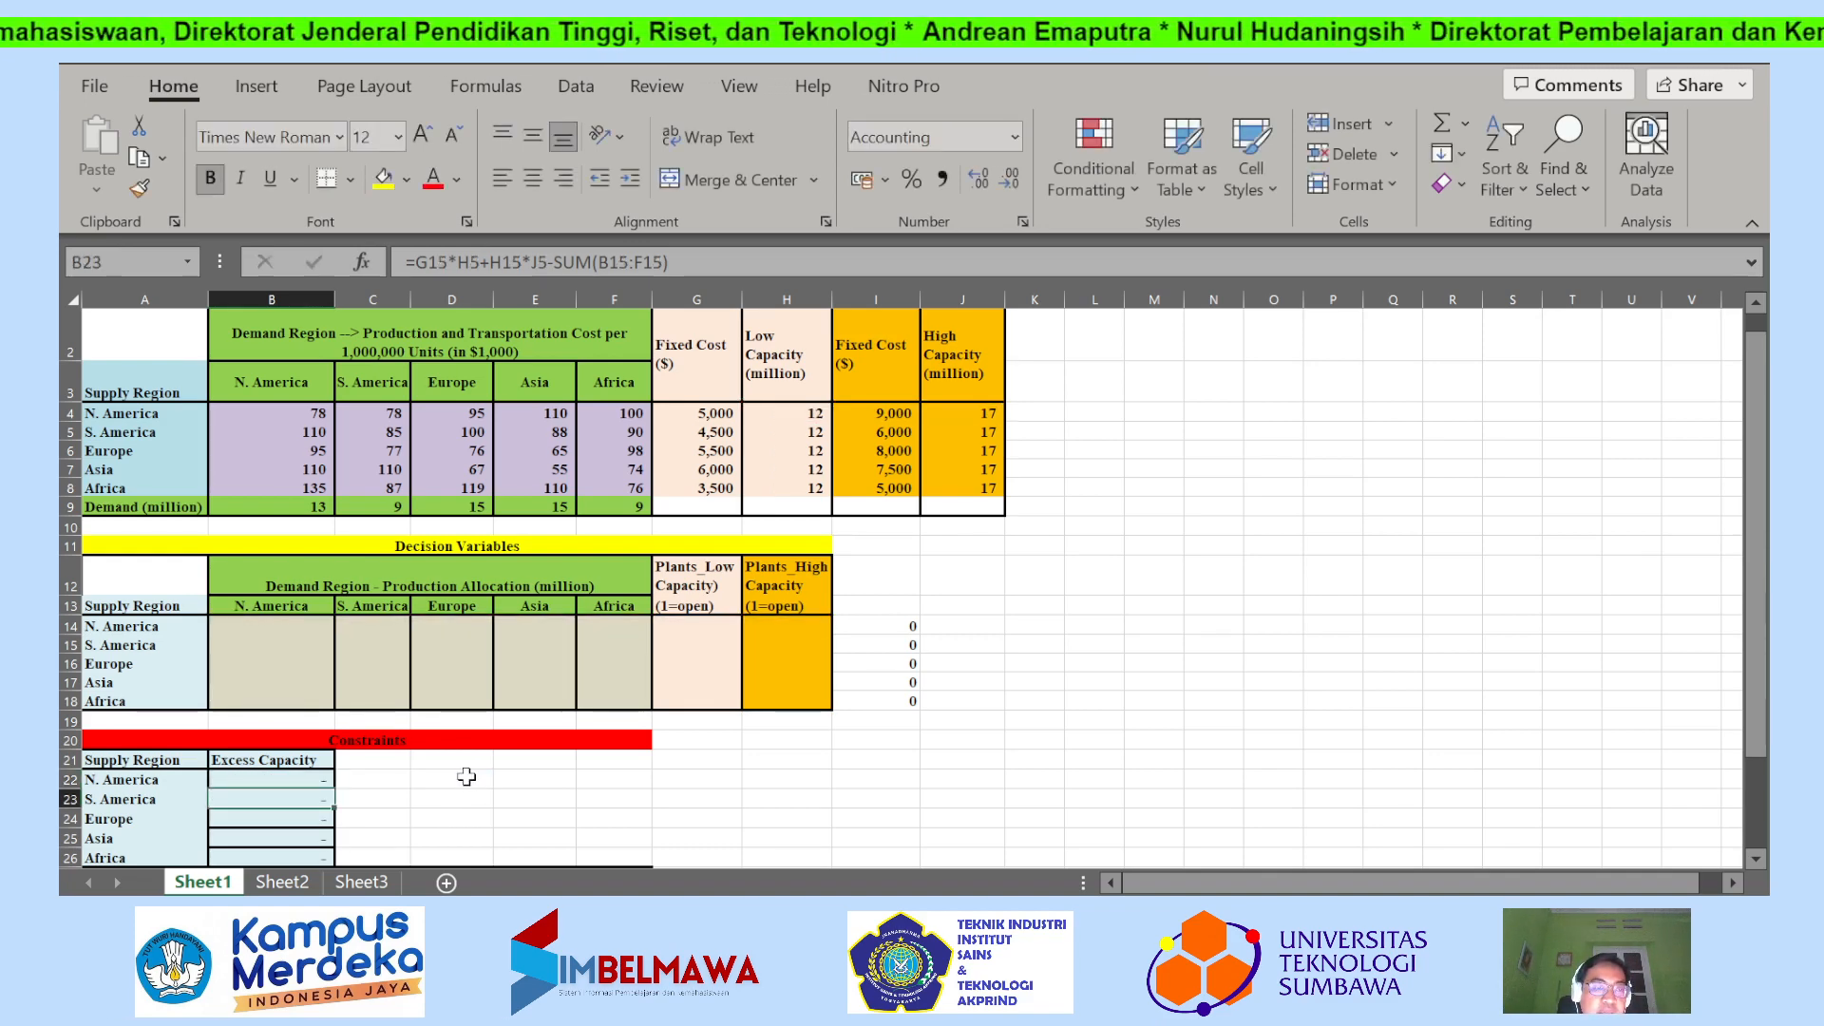
pyautogui.scroll(-1, 465, 777)
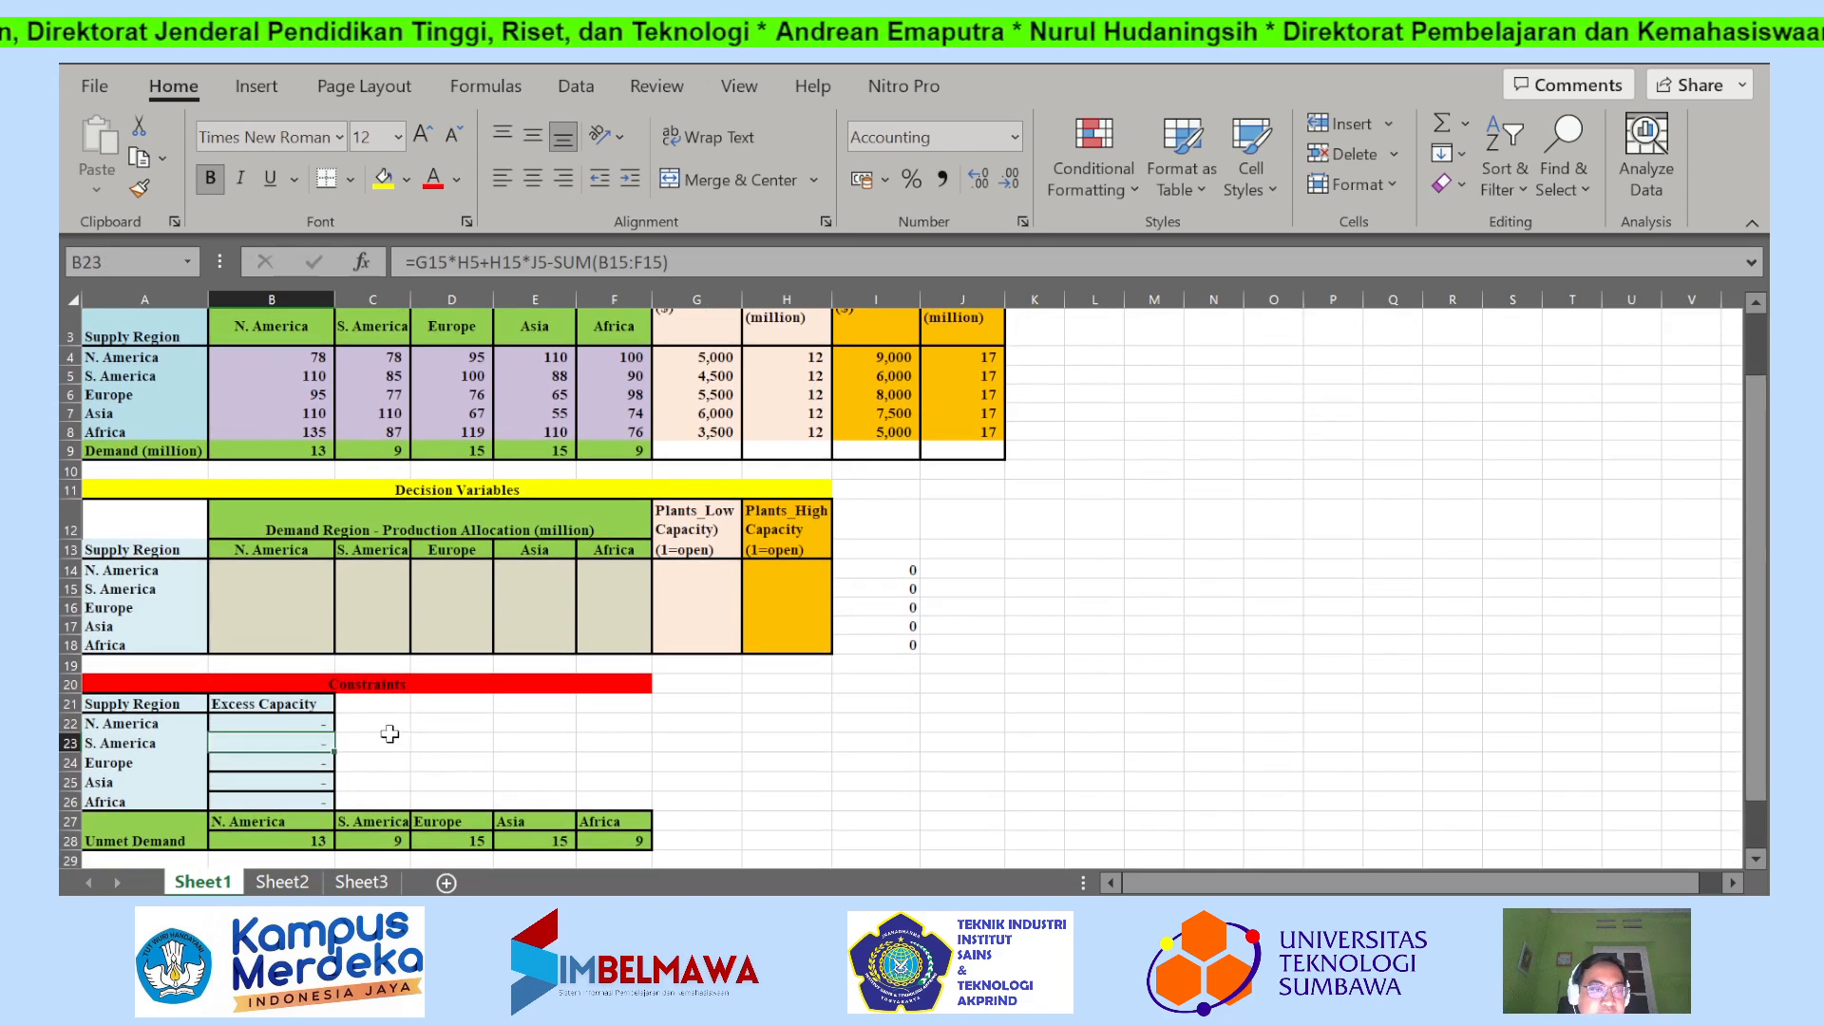
pyautogui.click(313, 723)
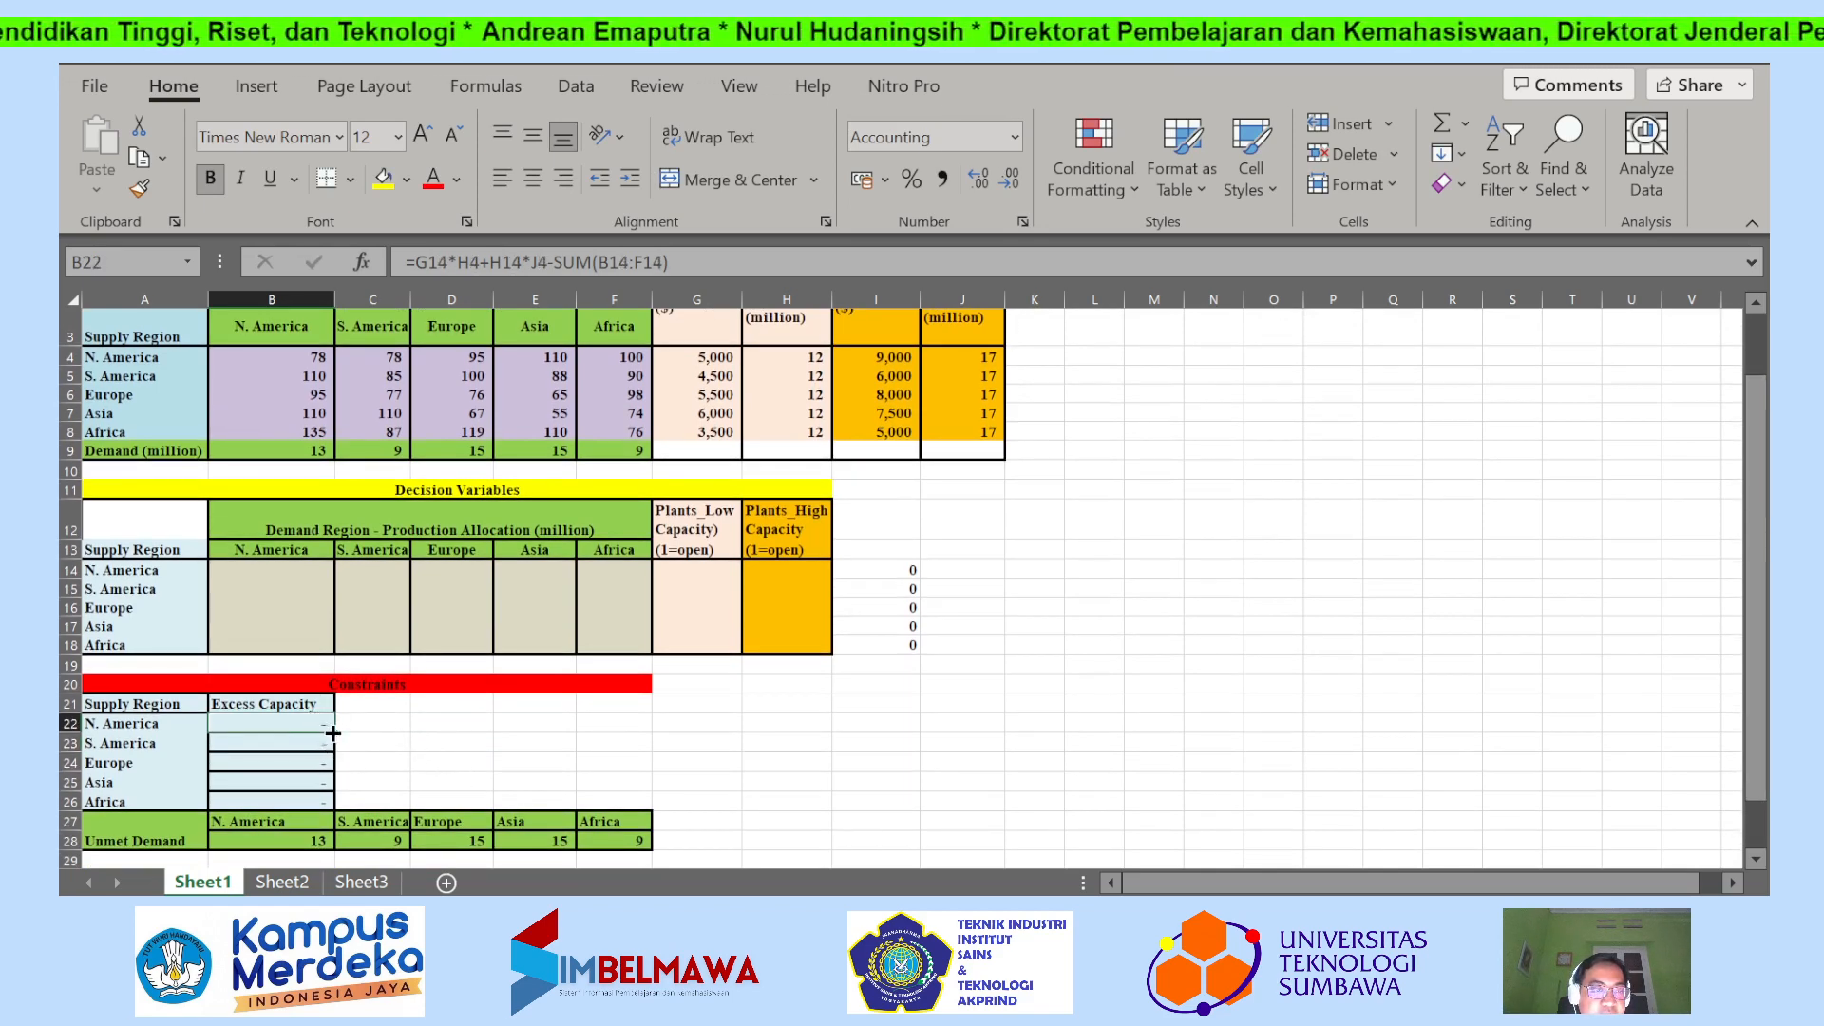
pyautogui.moveTo(332, 733); pyautogui.dragTo(338, 808)
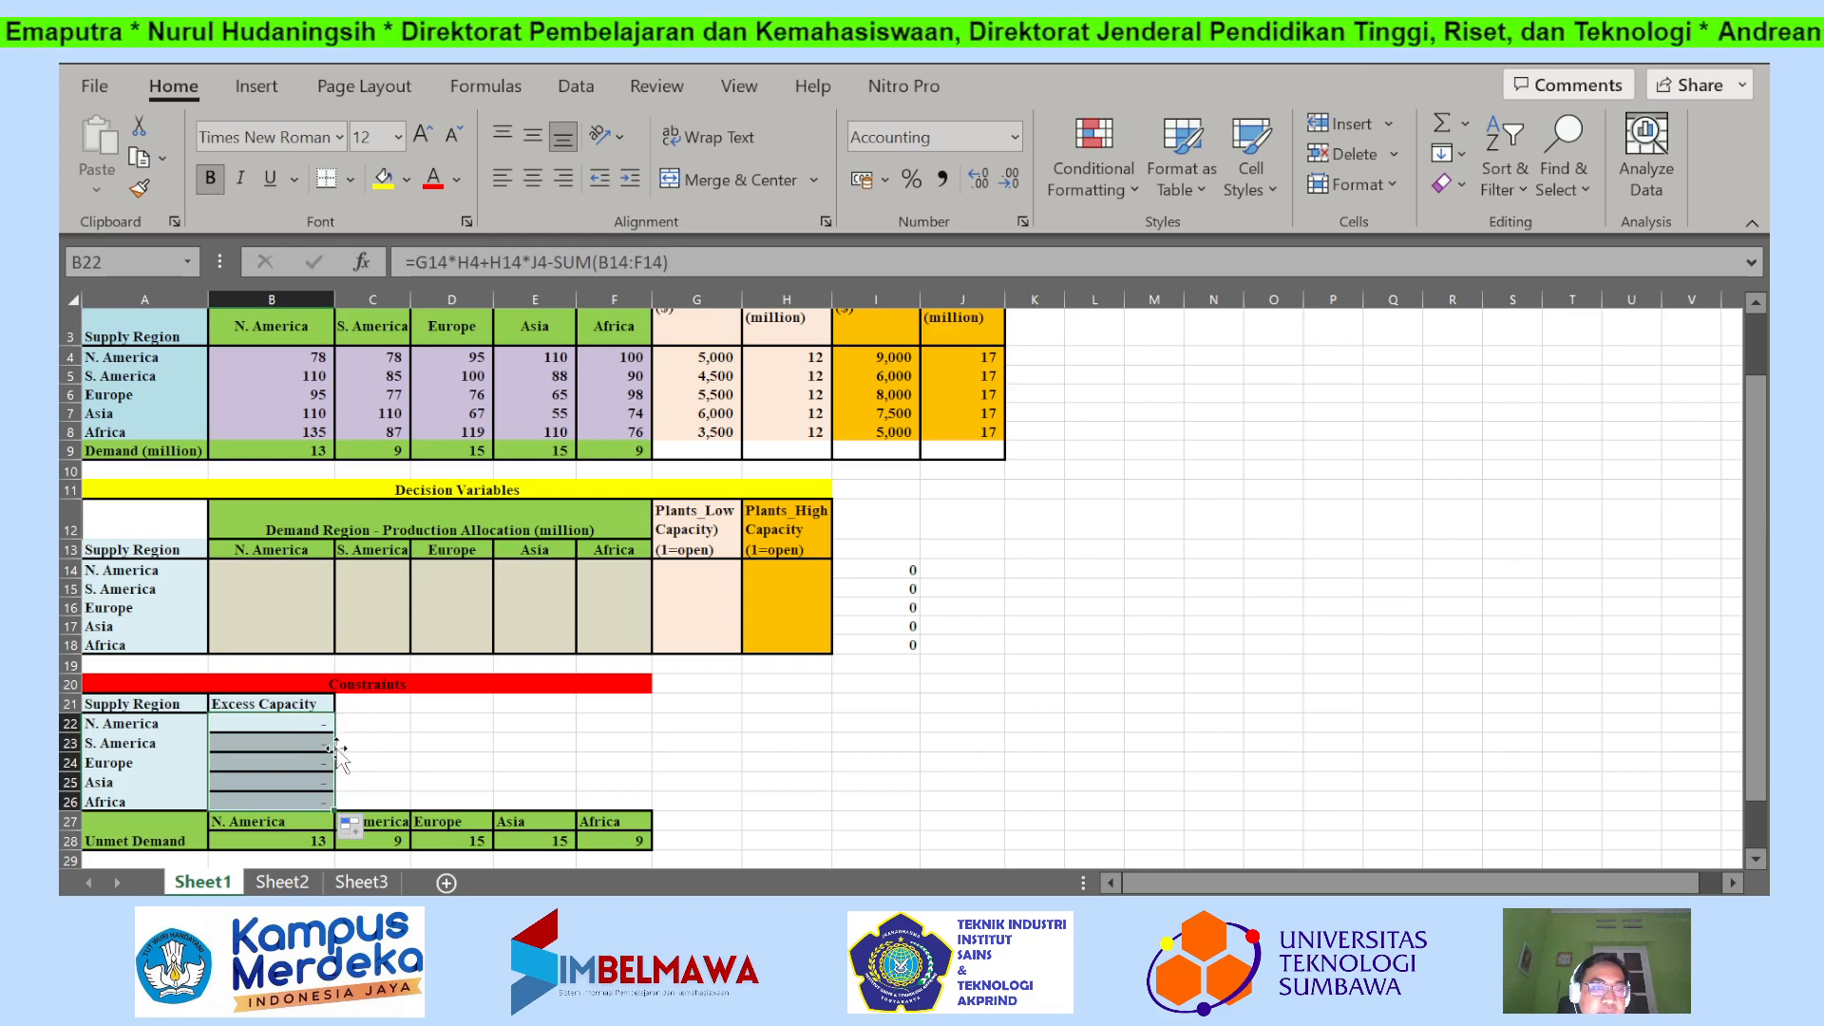
pyautogui.click(360, 765)
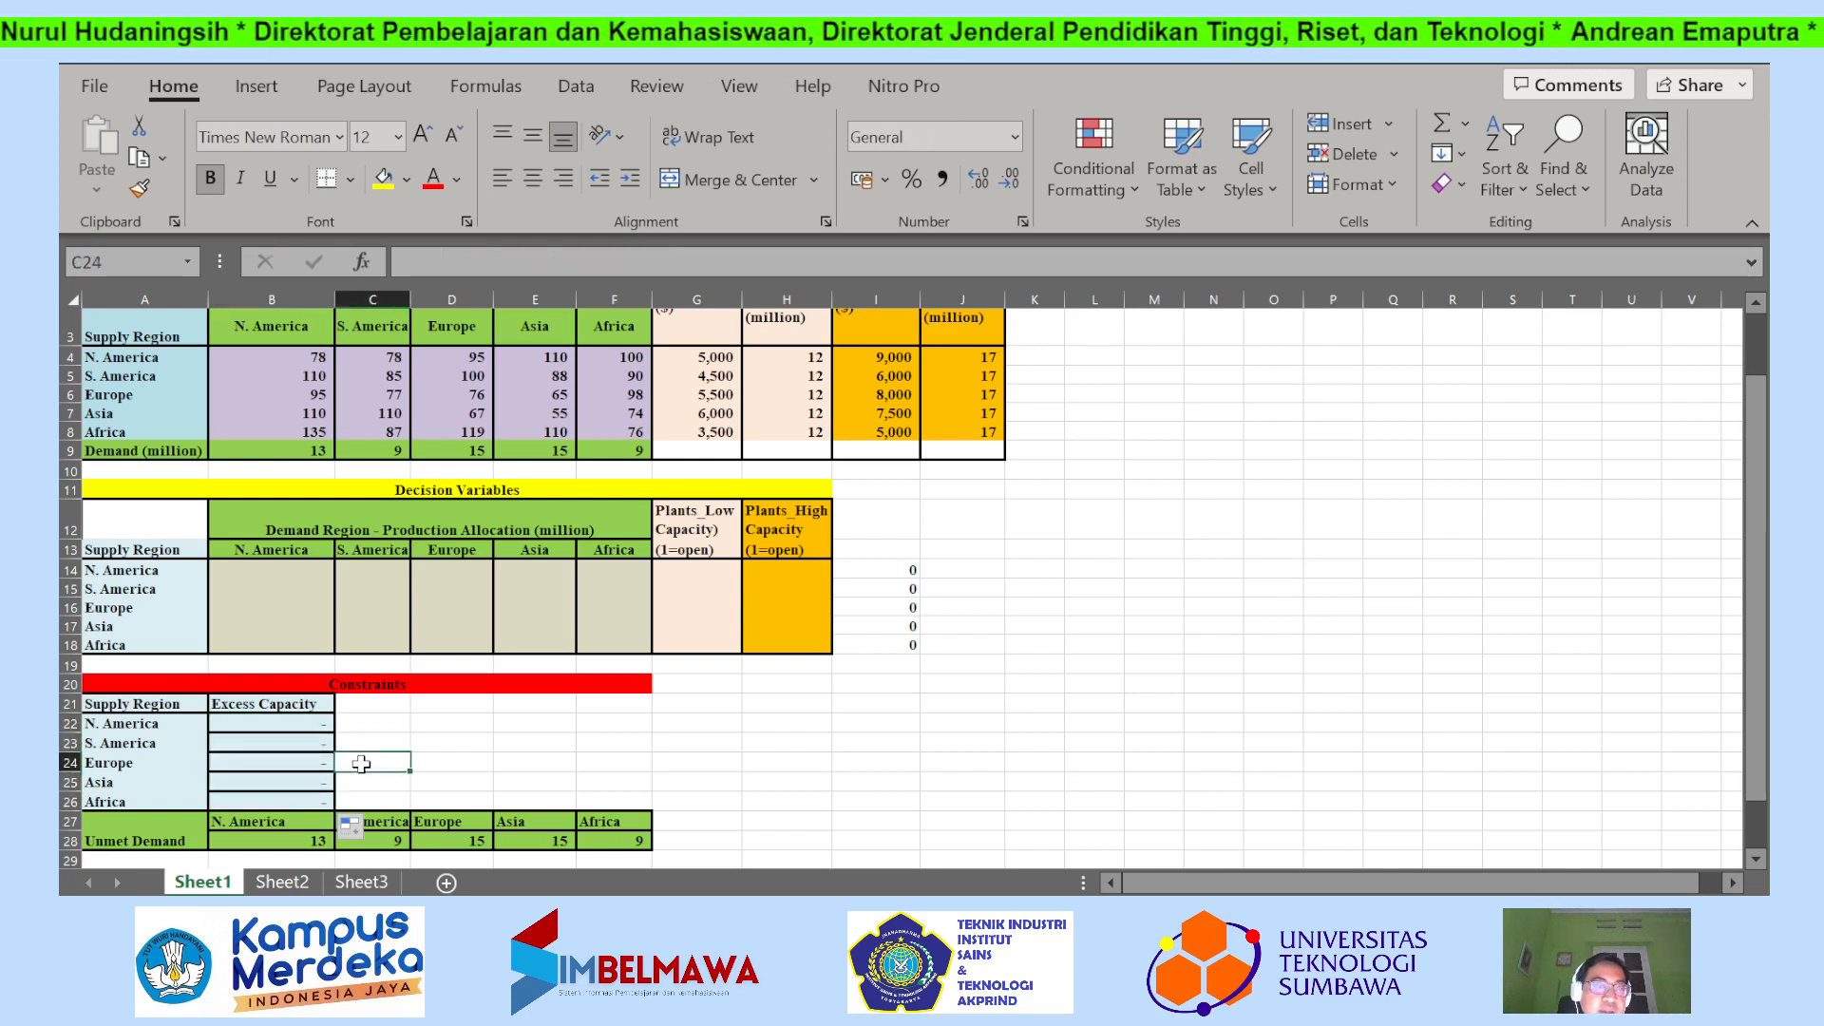
# Open the N. America unmet demand formula in B28 to examine which demand and allocation cells it references.
pyautogui.scroll(-1, 384, 723)
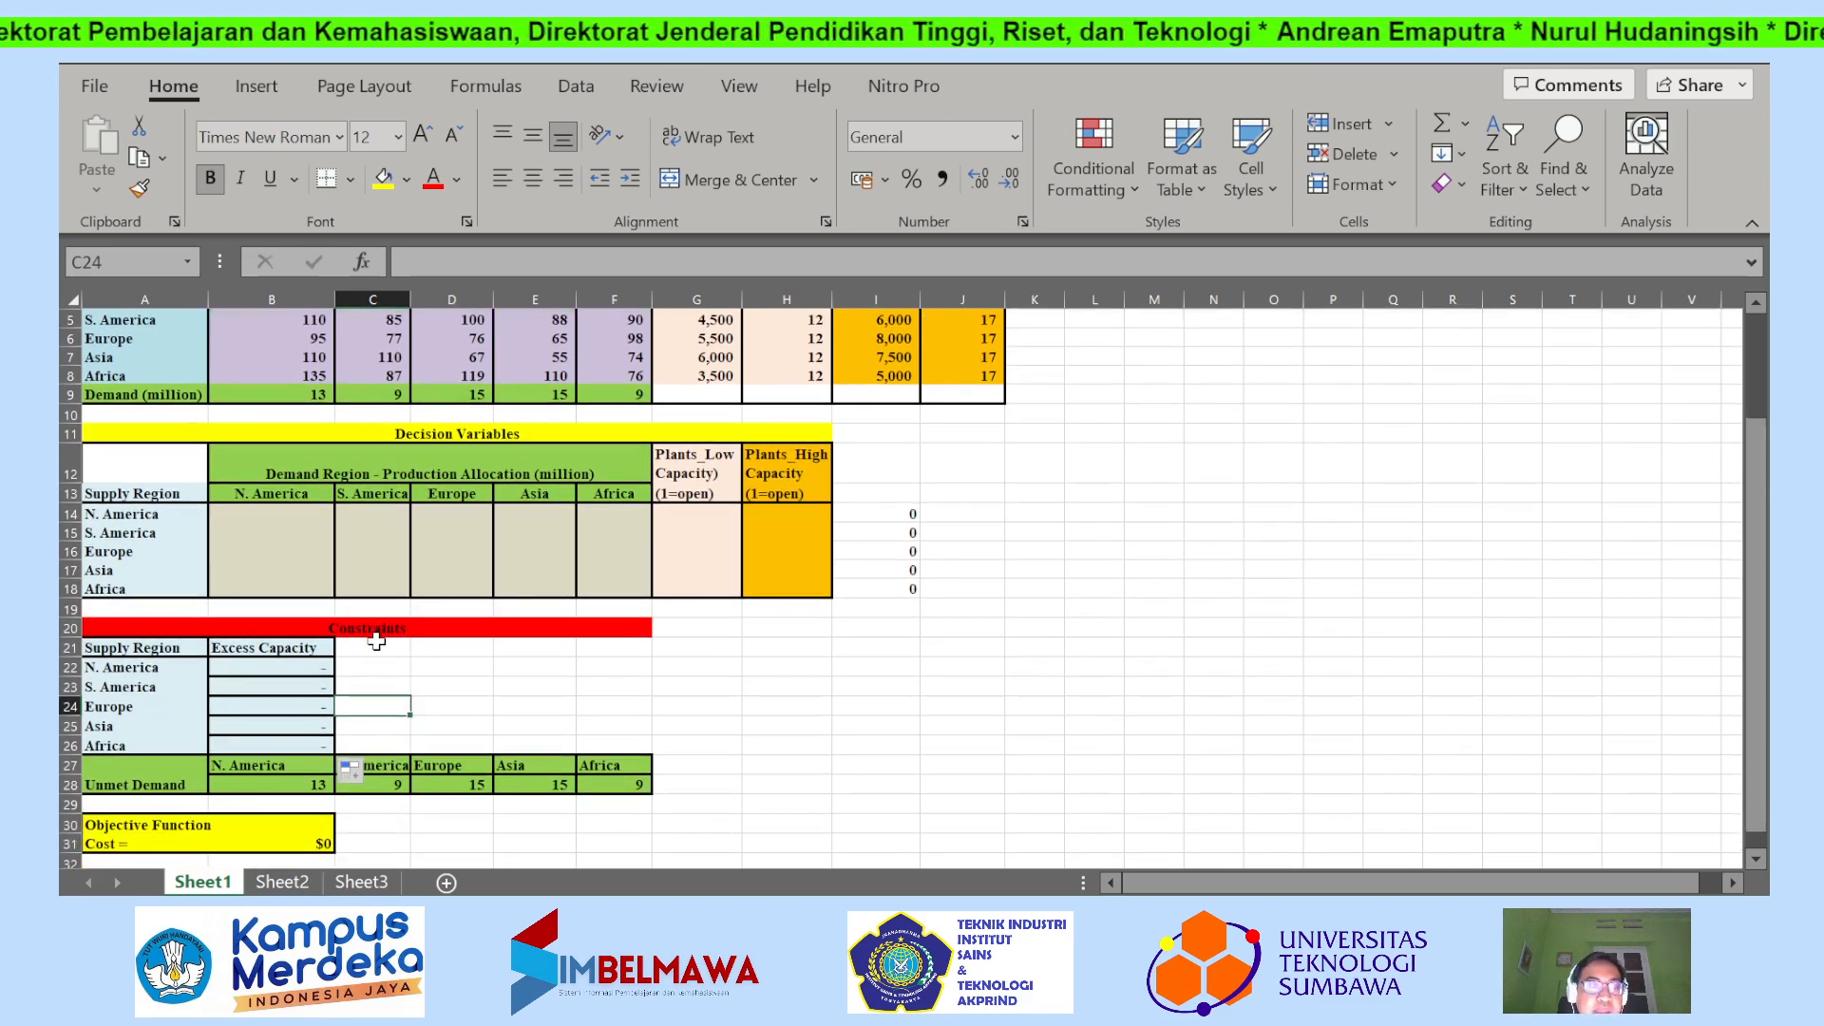
pyautogui.click(469, 712)
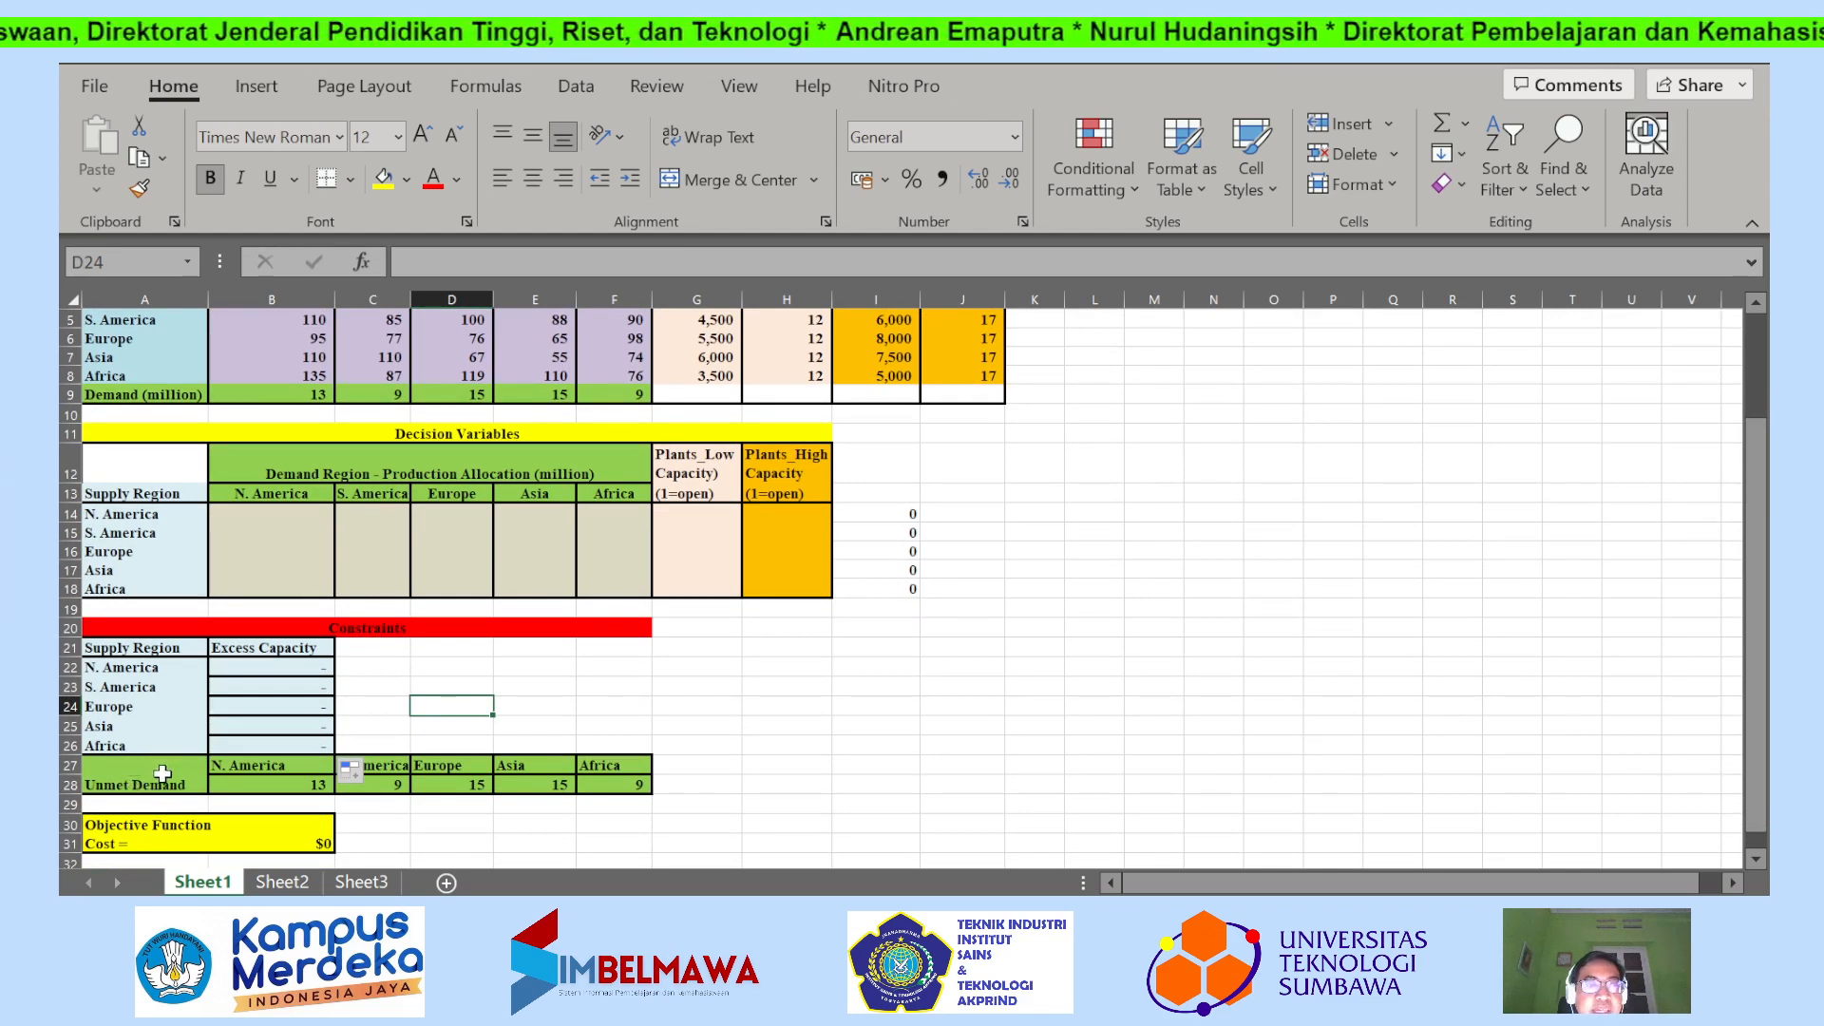
pyautogui.click(156, 781)
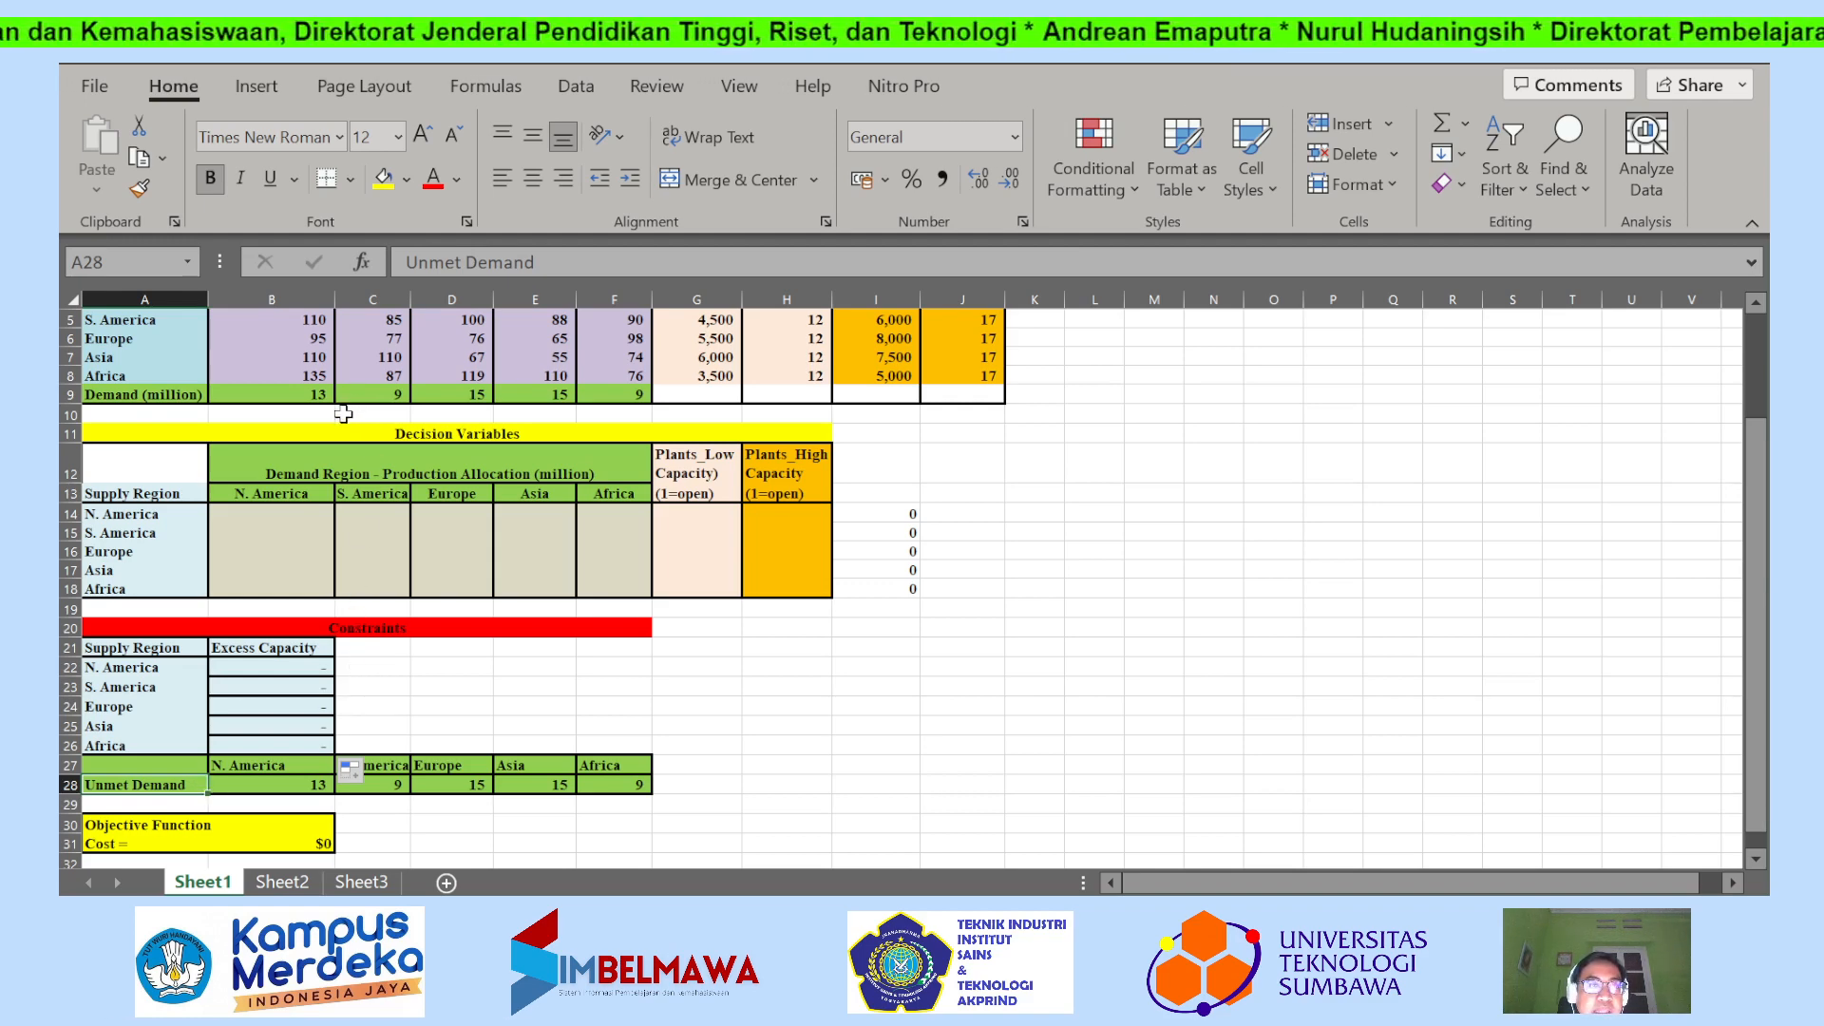
pyautogui.scroll(1, 343, 410)
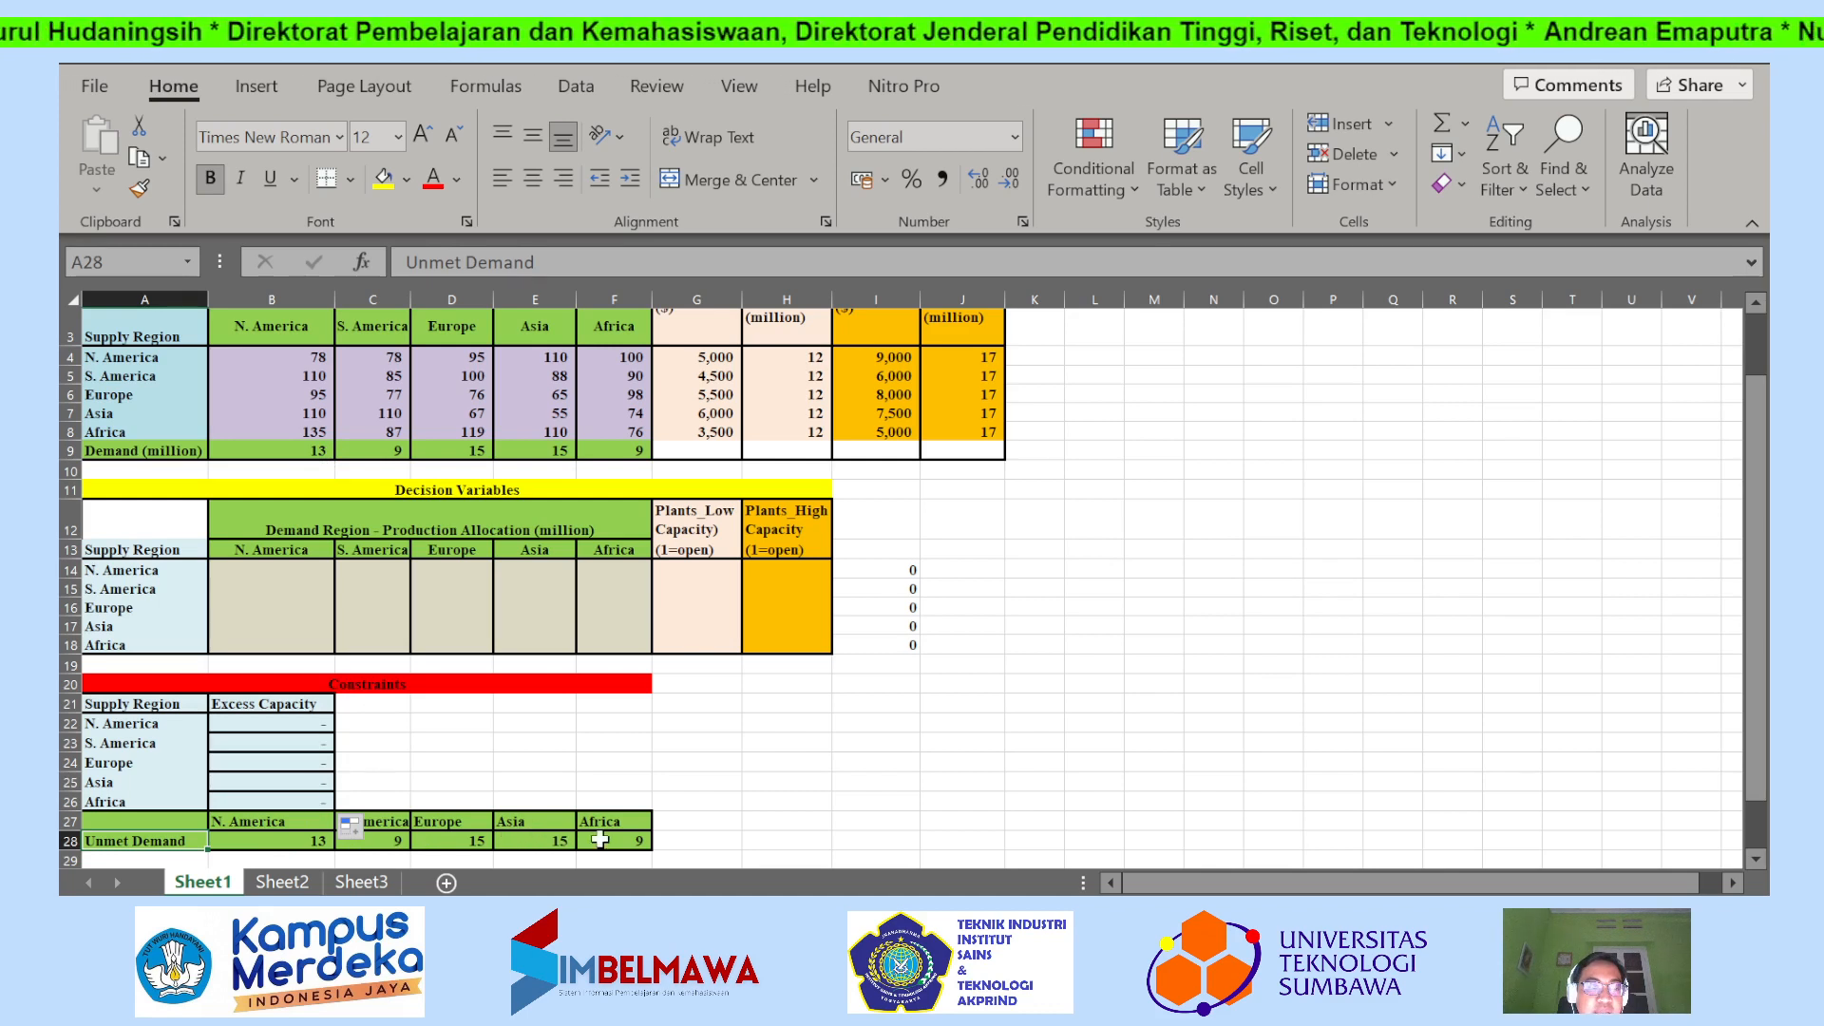
pyautogui.doubleClick(303, 840)
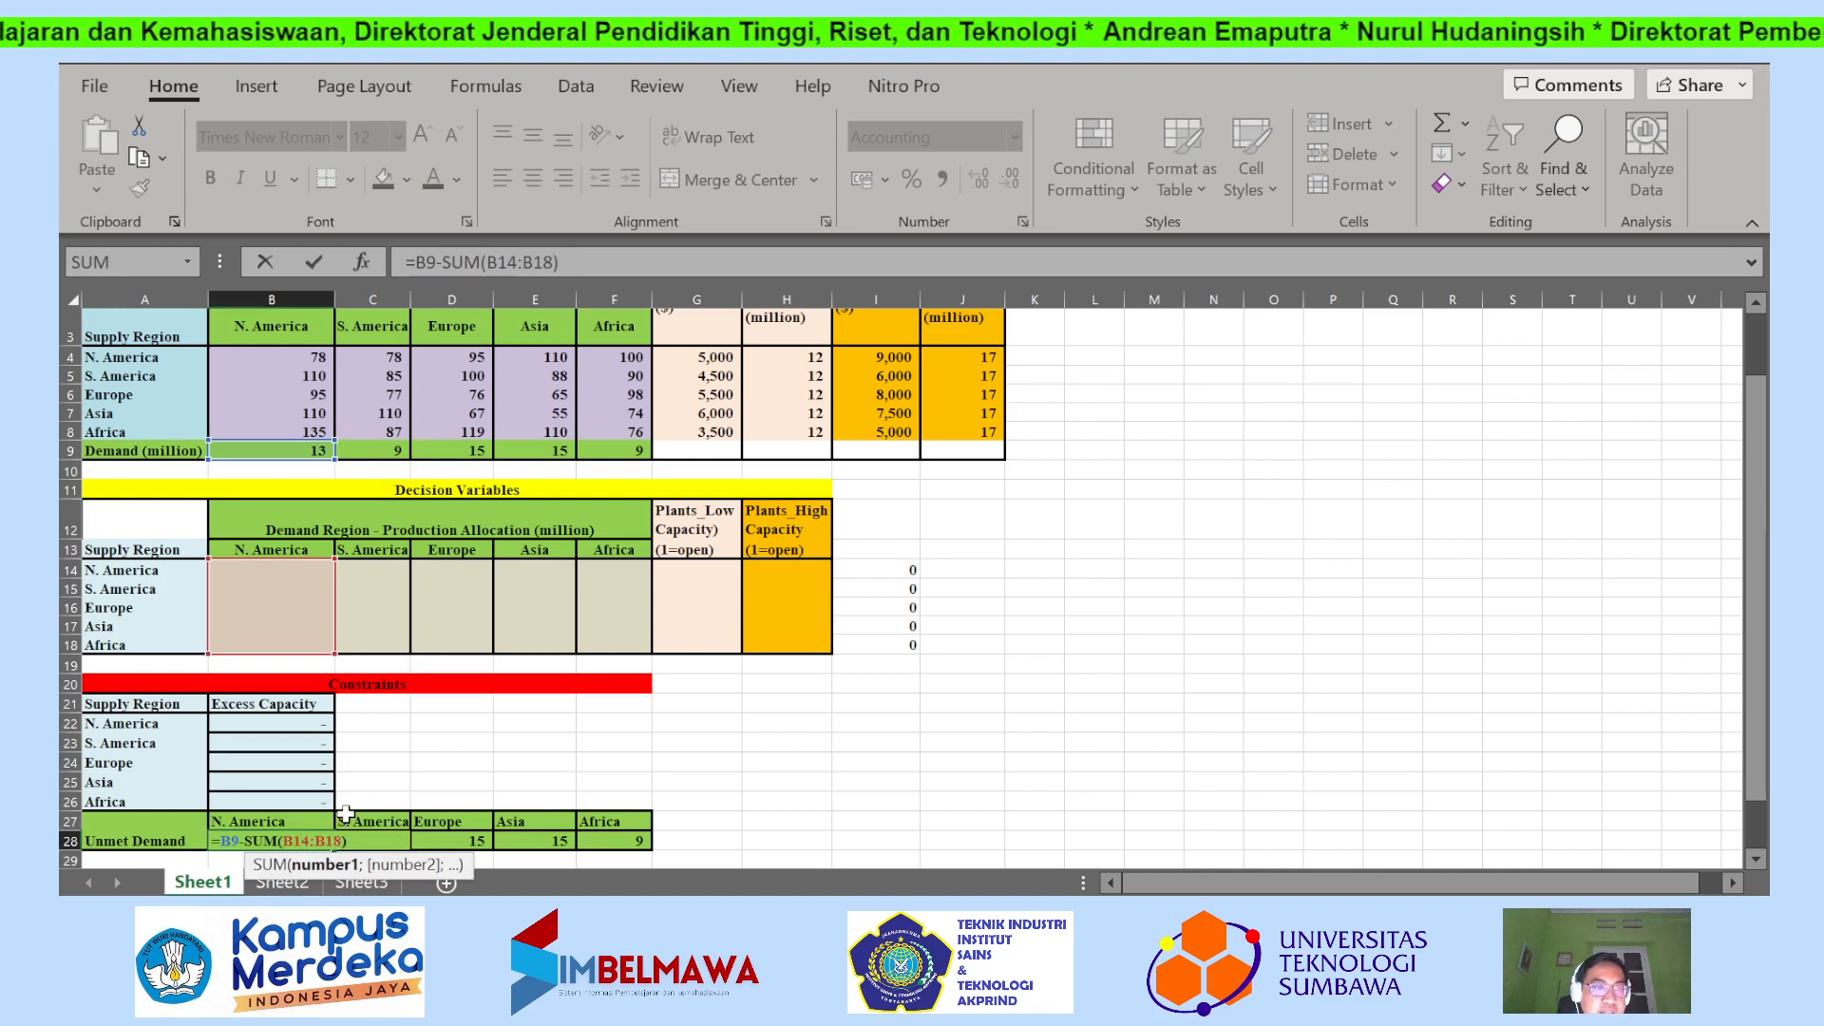
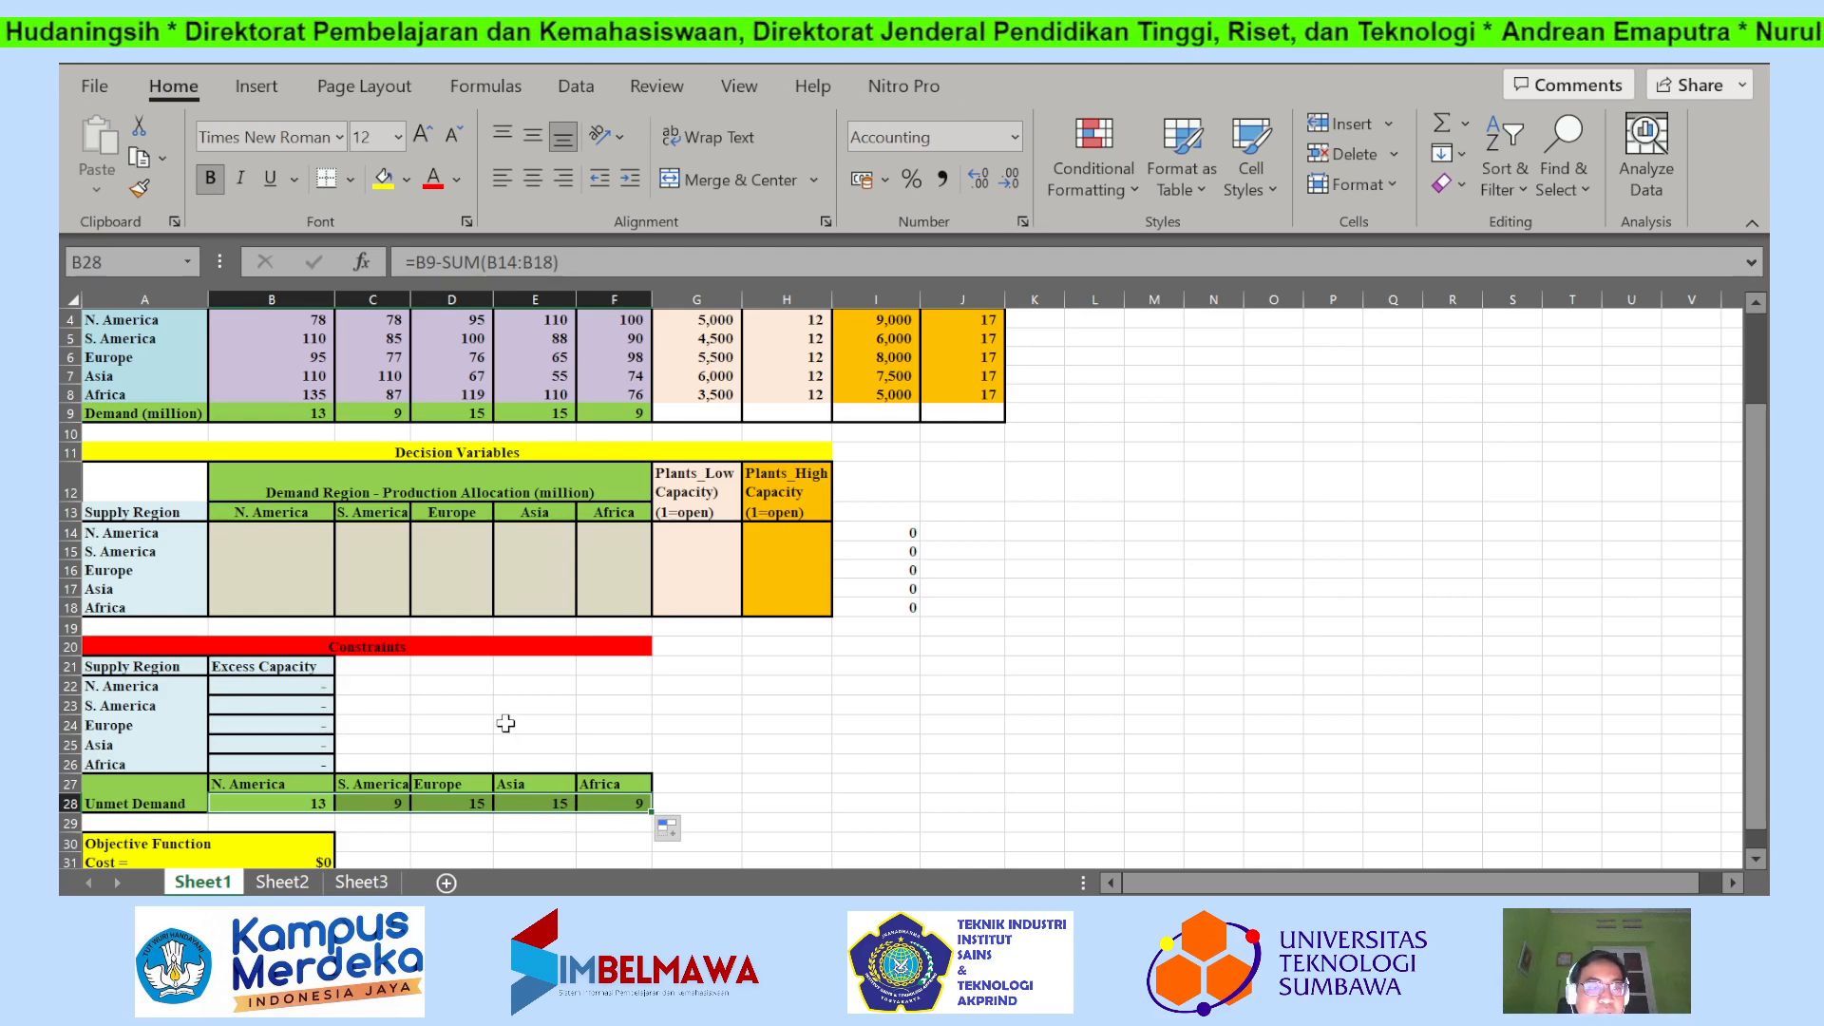
# Open the objective function's cost formula in B31 to examine which fixed cost, plant and allocation ranges its SUMPRODUCT terms reference.
pyautogui.scroll(-1, 505, 724)
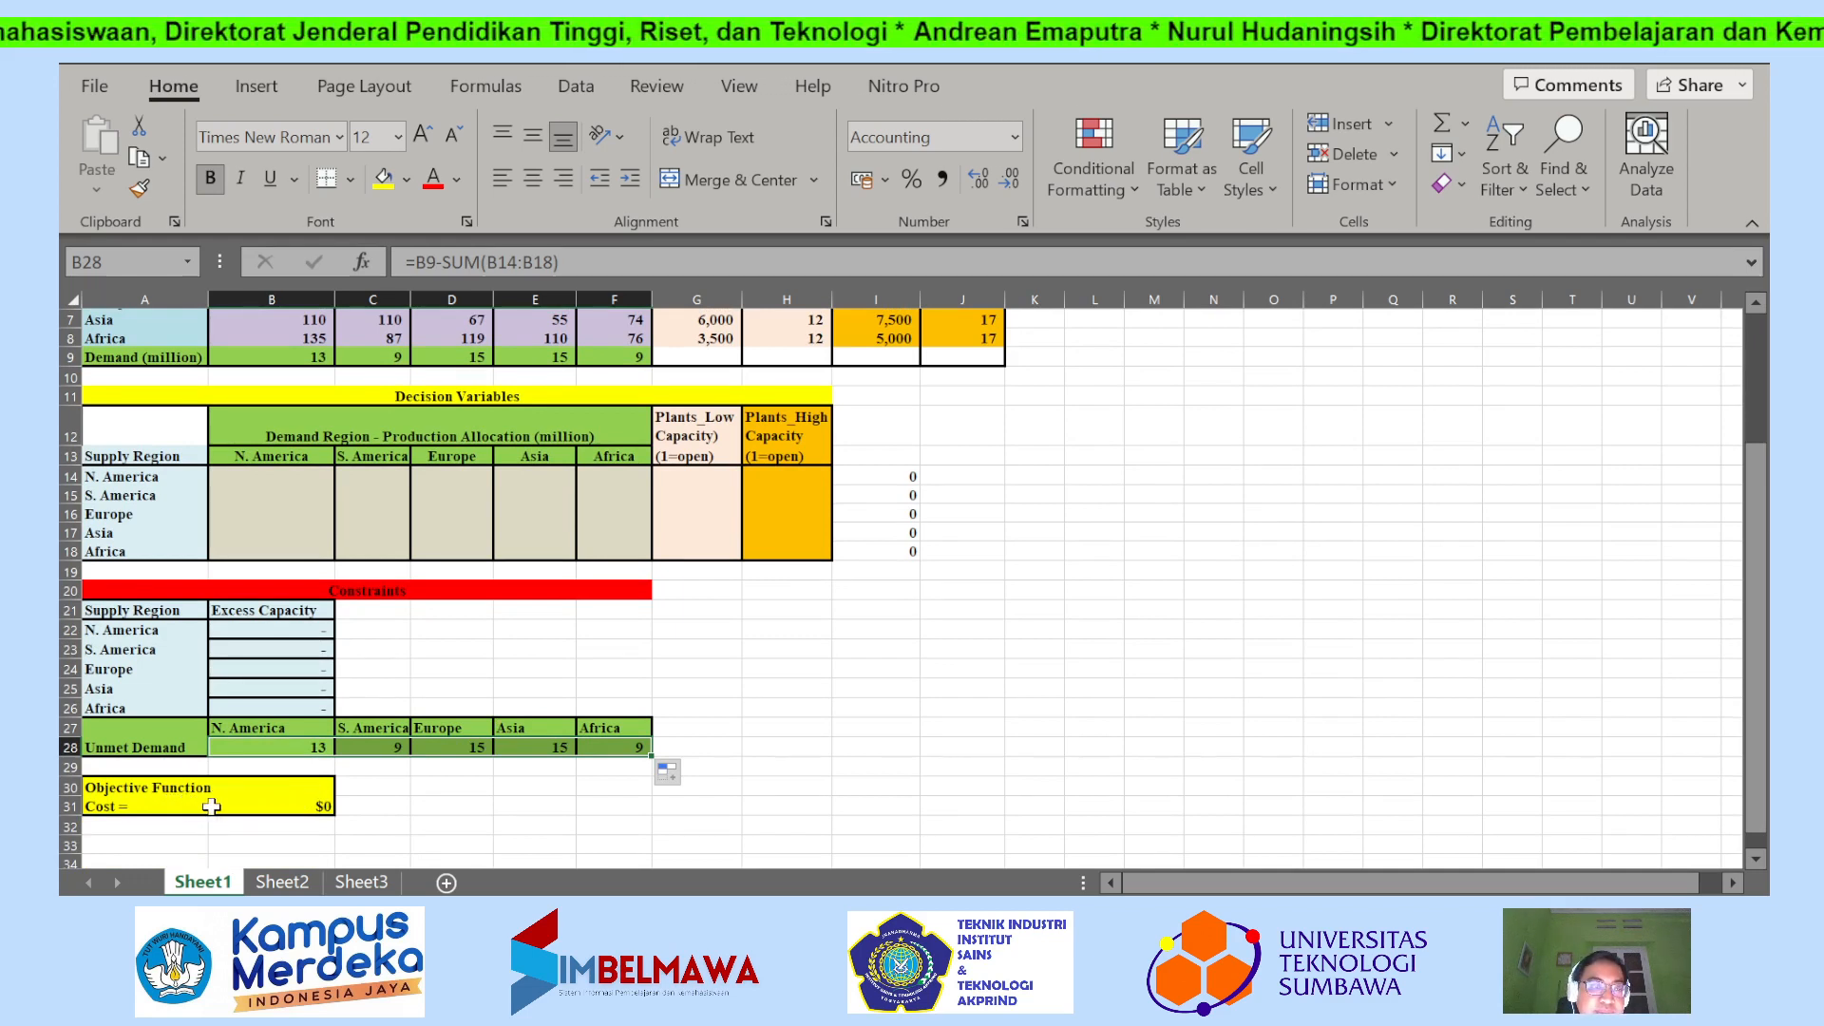
pyautogui.doubleClick(247, 805)
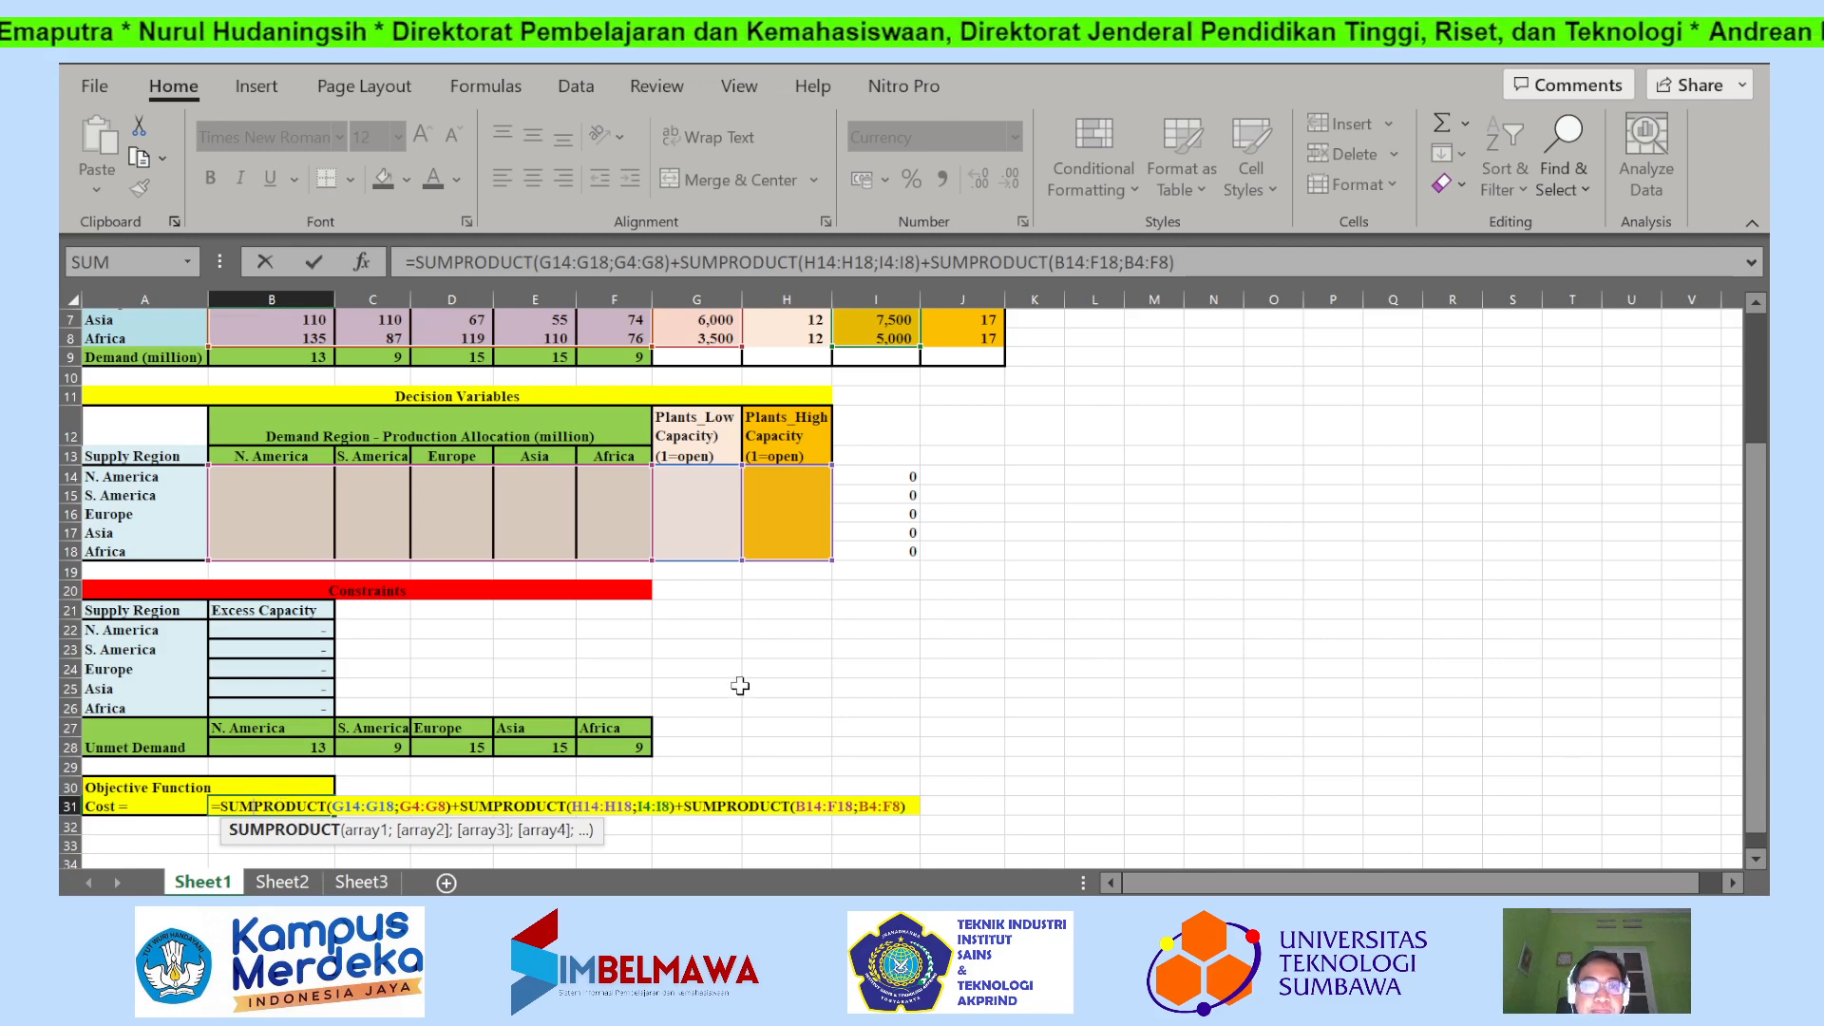
pyautogui.scroll(2, 740, 685)
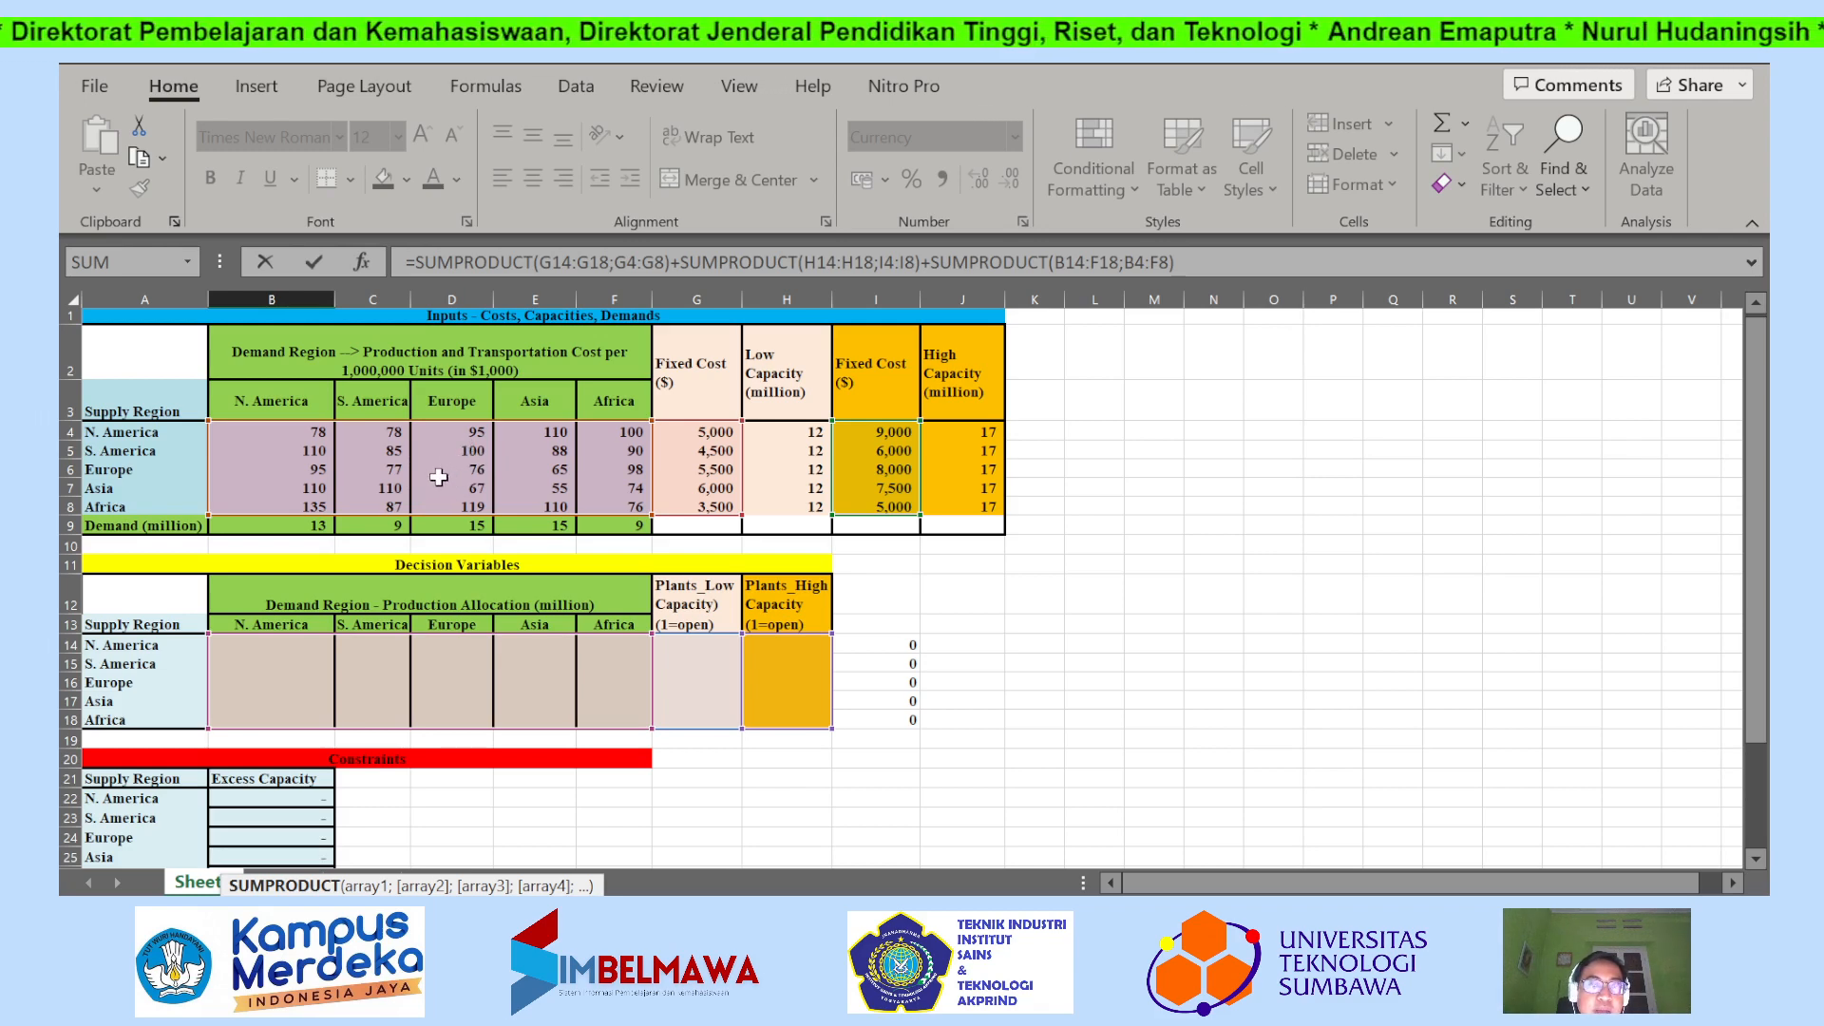
pyautogui.scroll(-3, 438, 477)
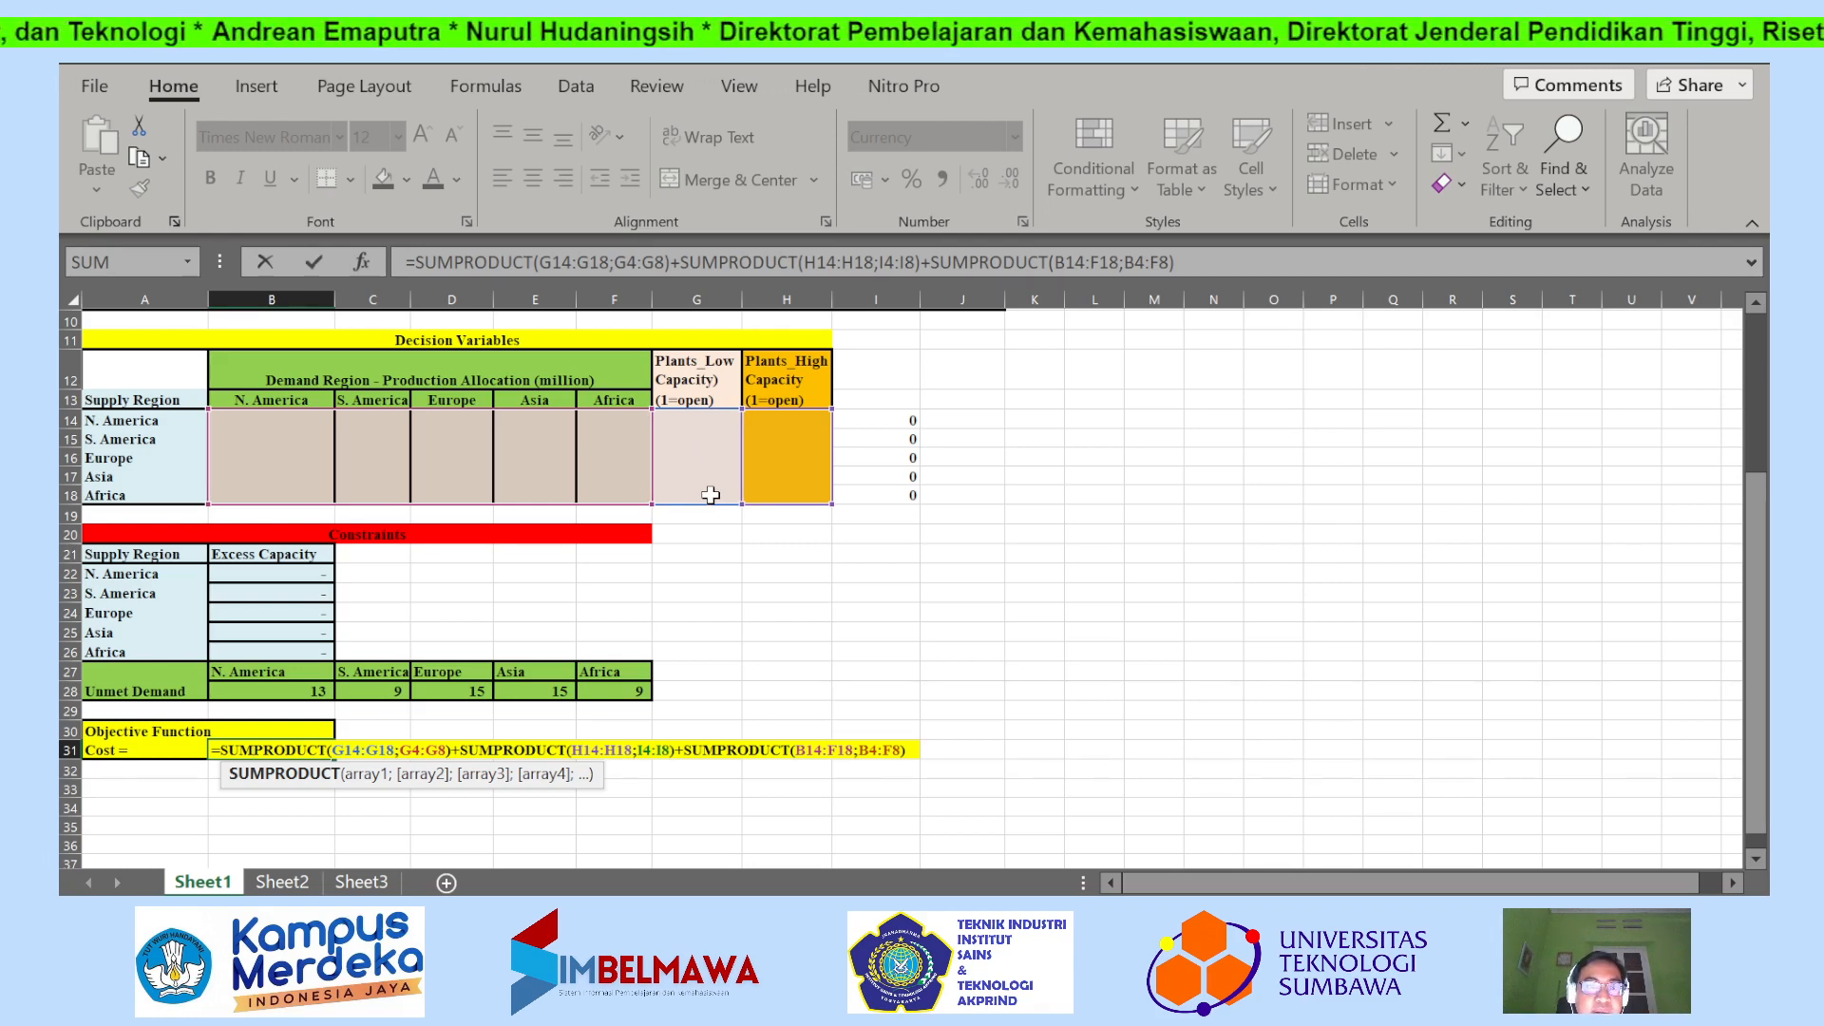
pyautogui.scroll(3, 710, 495)
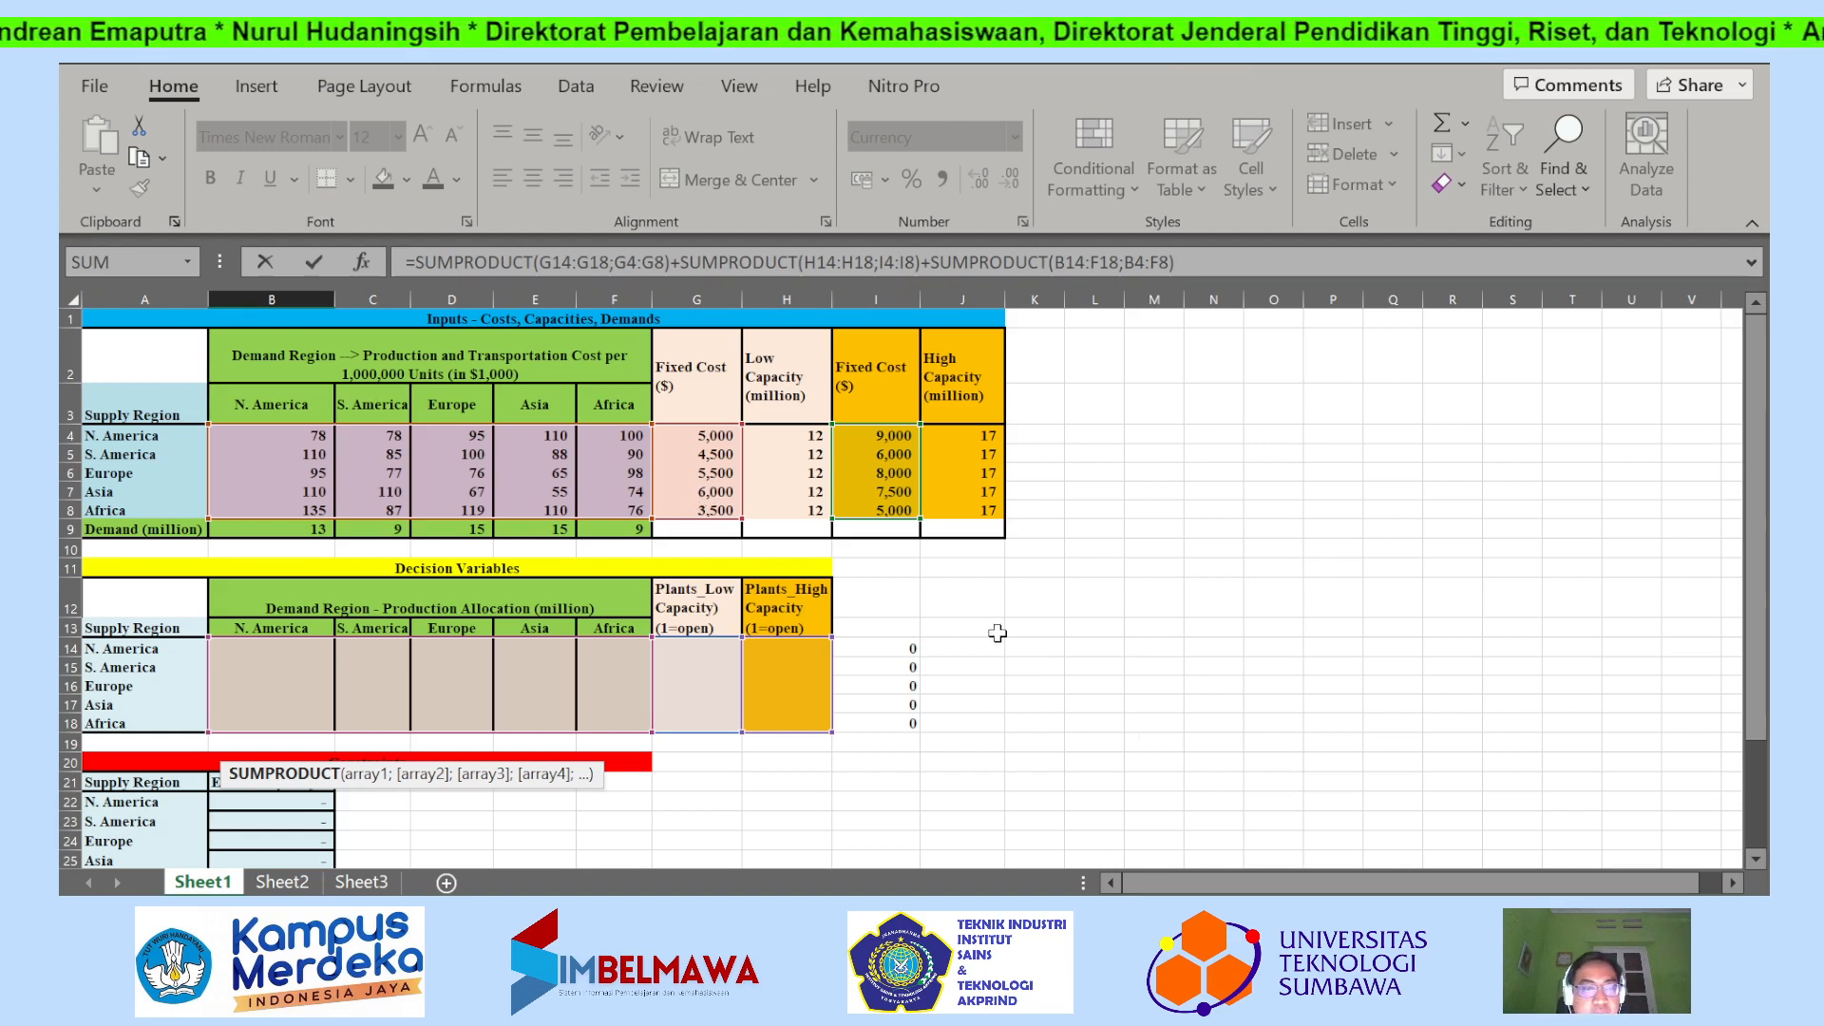
pyautogui.hotkey('ctrl', 'Return')
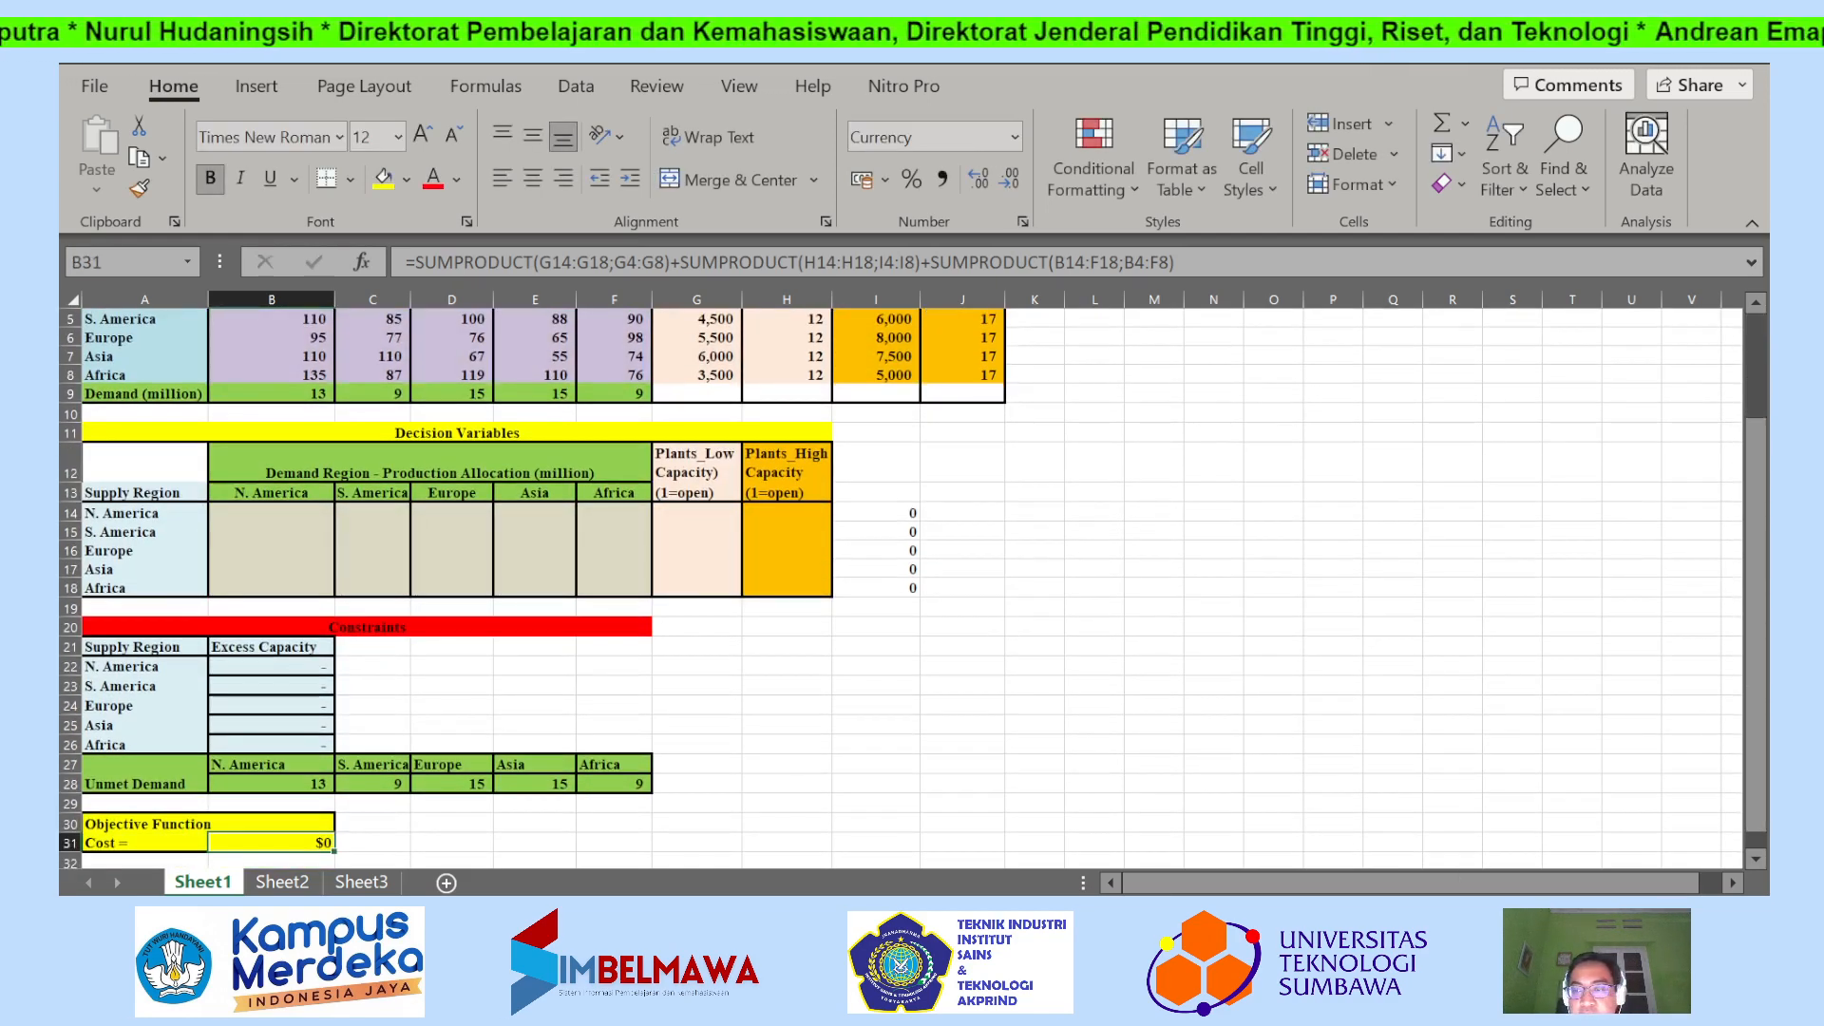
# Reopen the cost formula in B31 and trace its highlighted ranges across the inputs and decision variables, leaving the formula as it is.
pyautogui.scroll(-2, 1439, 796)
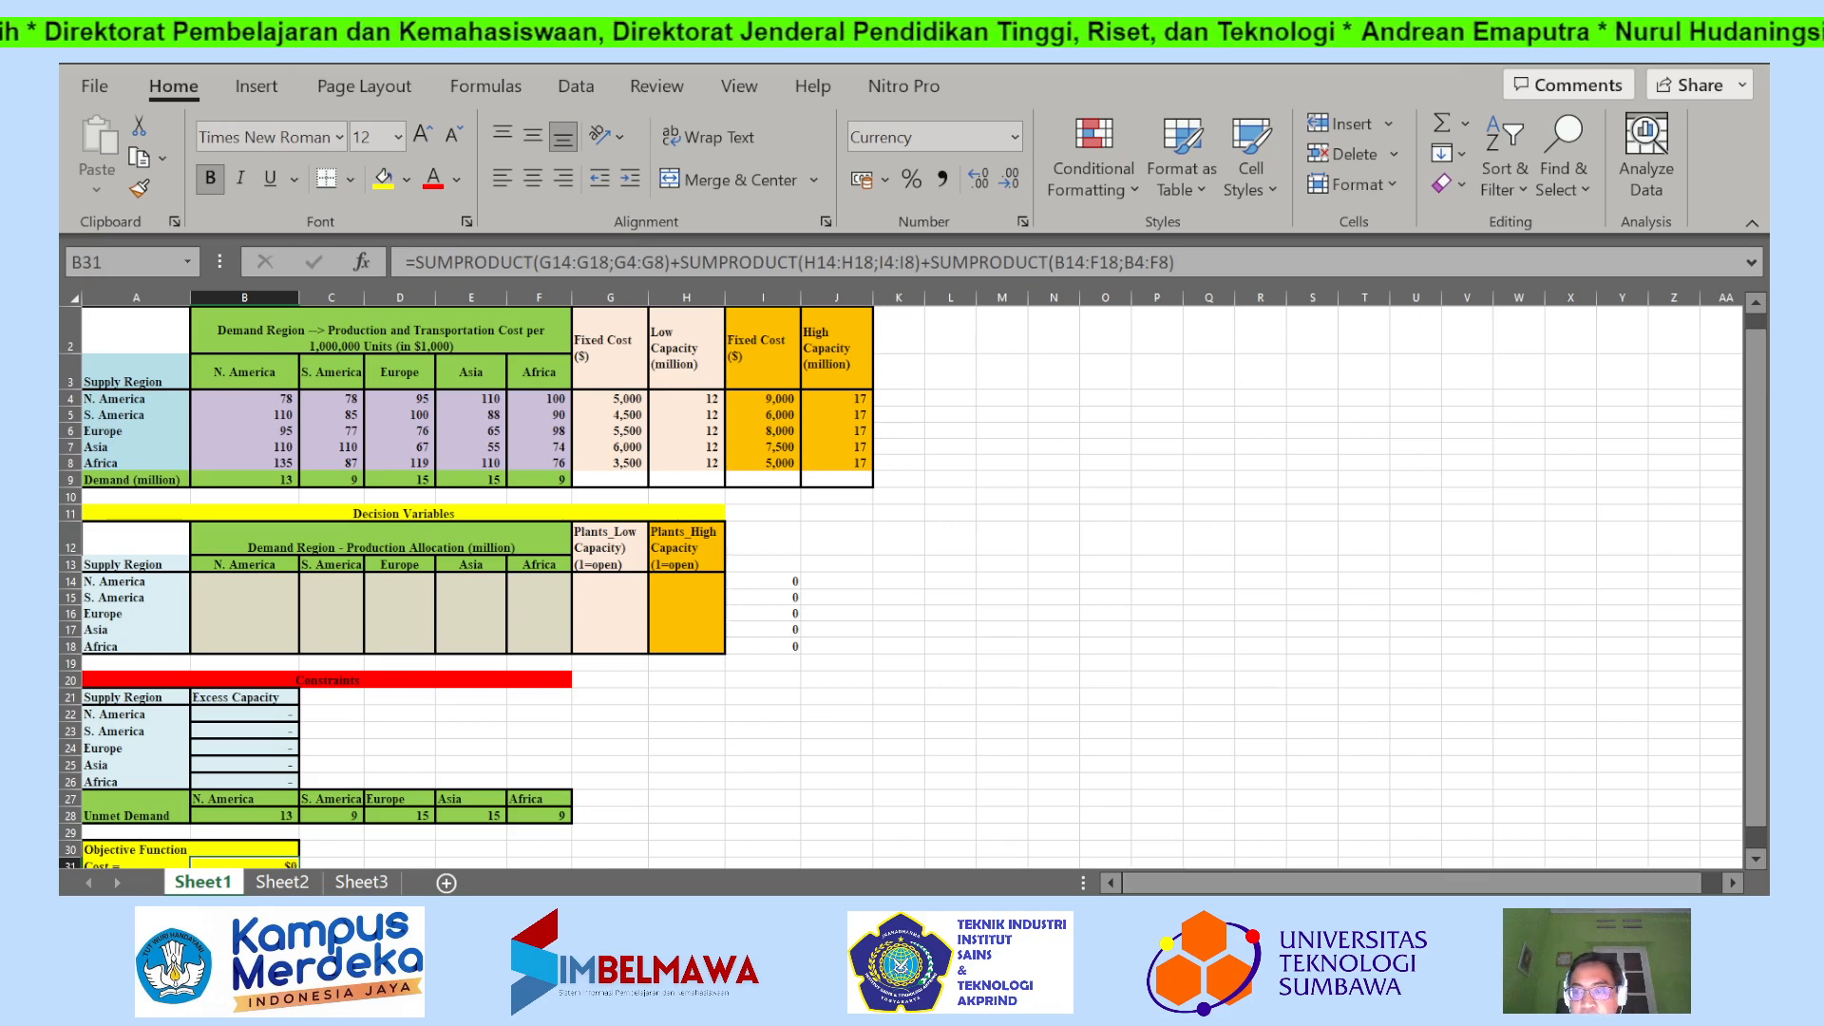
pyautogui.scroll(-1, 1439, 796)
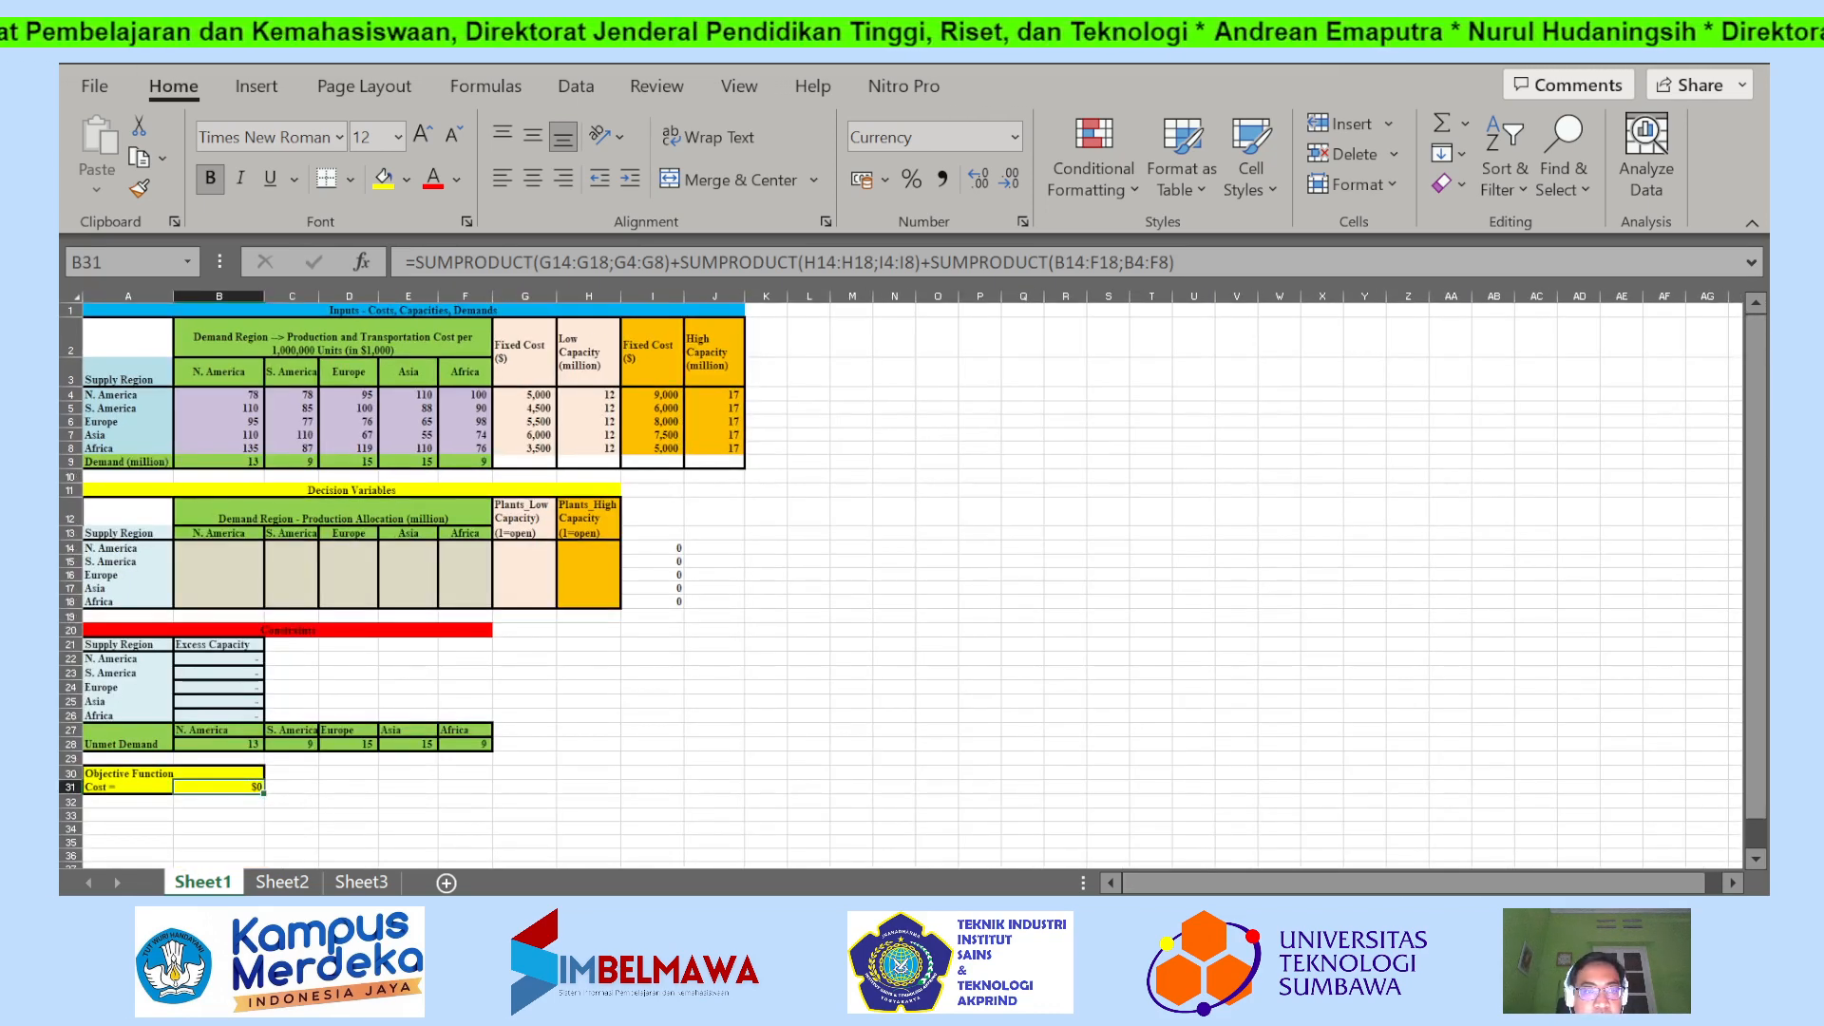
pyautogui.scroll(1, 1520, 859)
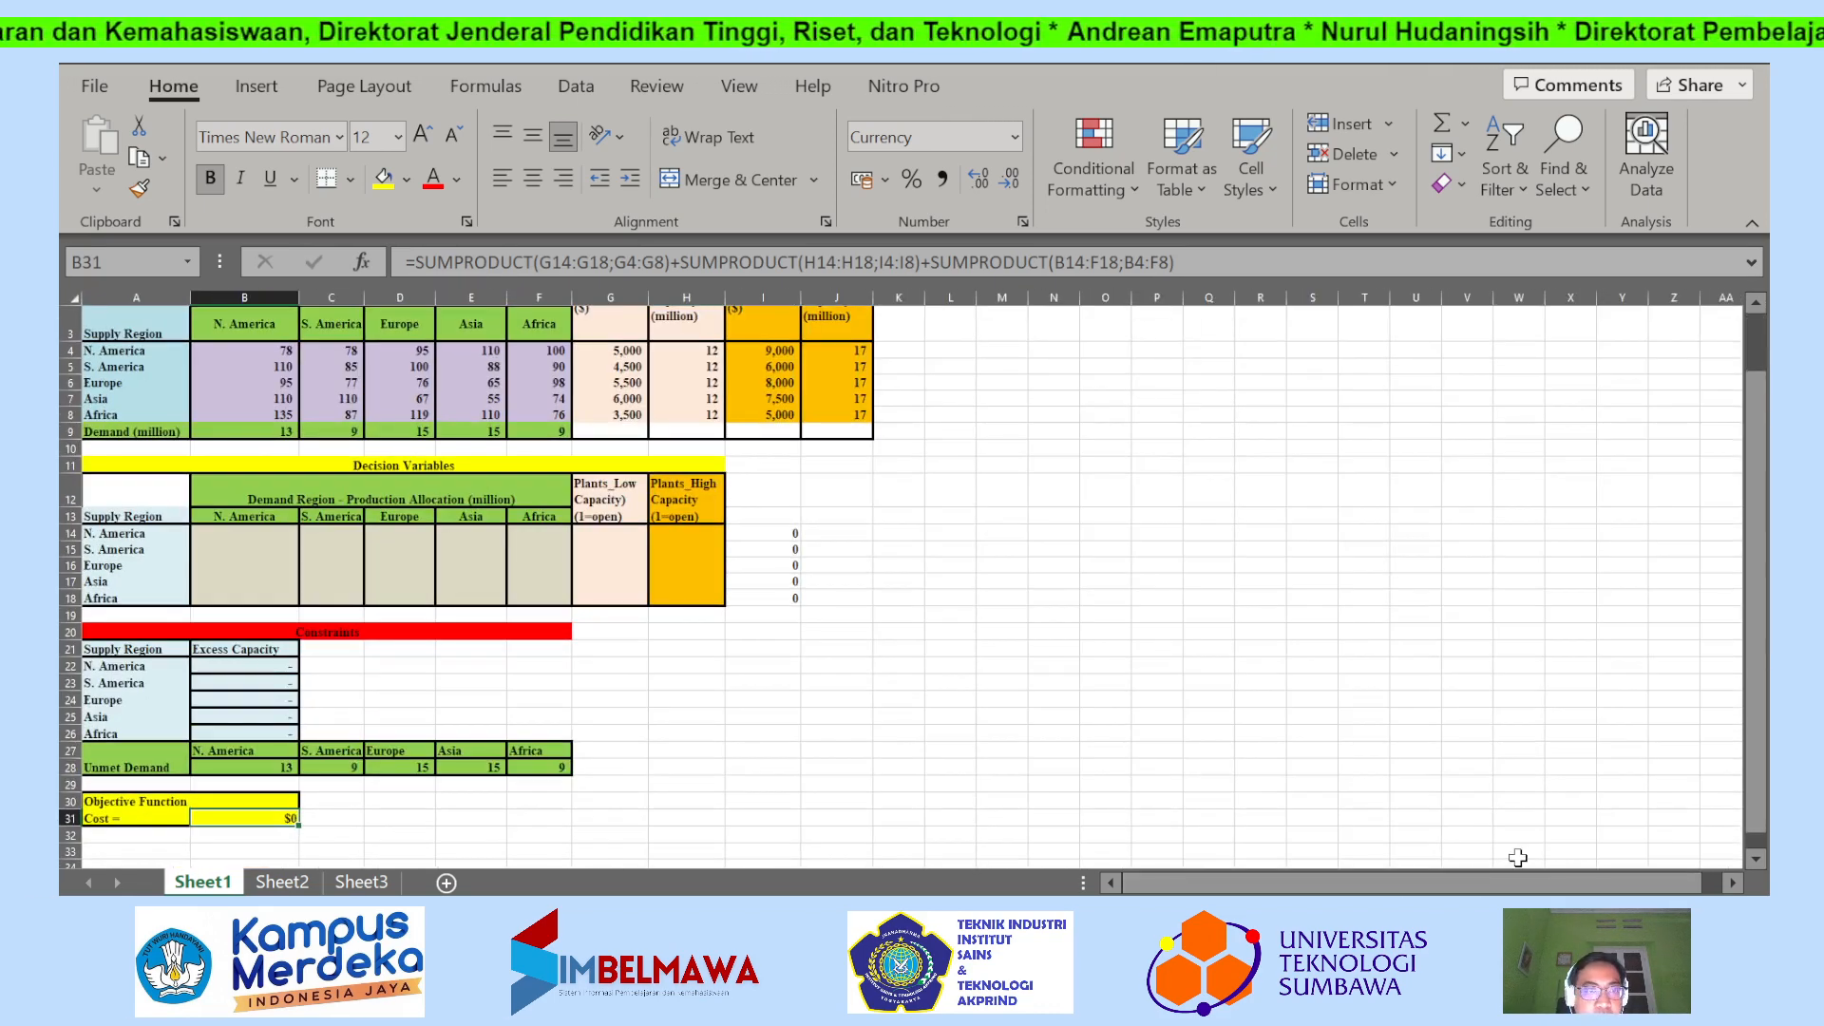
pyautogui.scroll(1, 1590, 824)
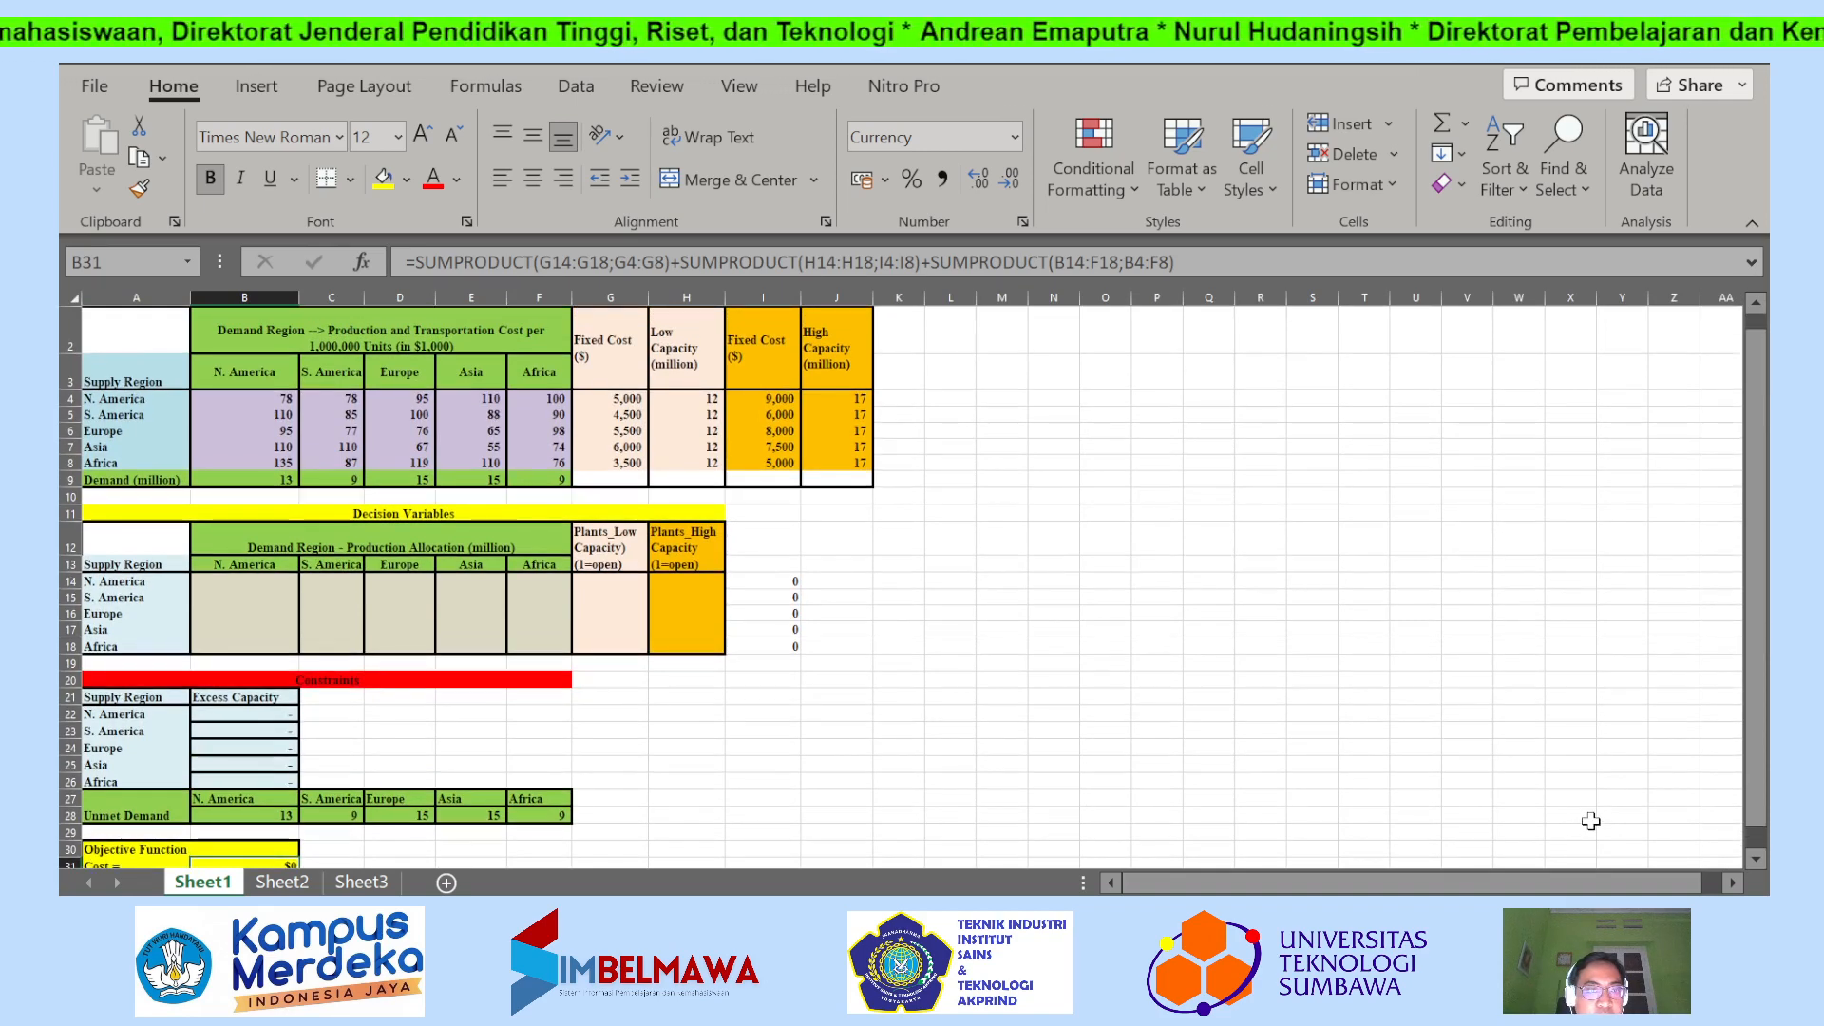
pyautogui.click(1754, 860)
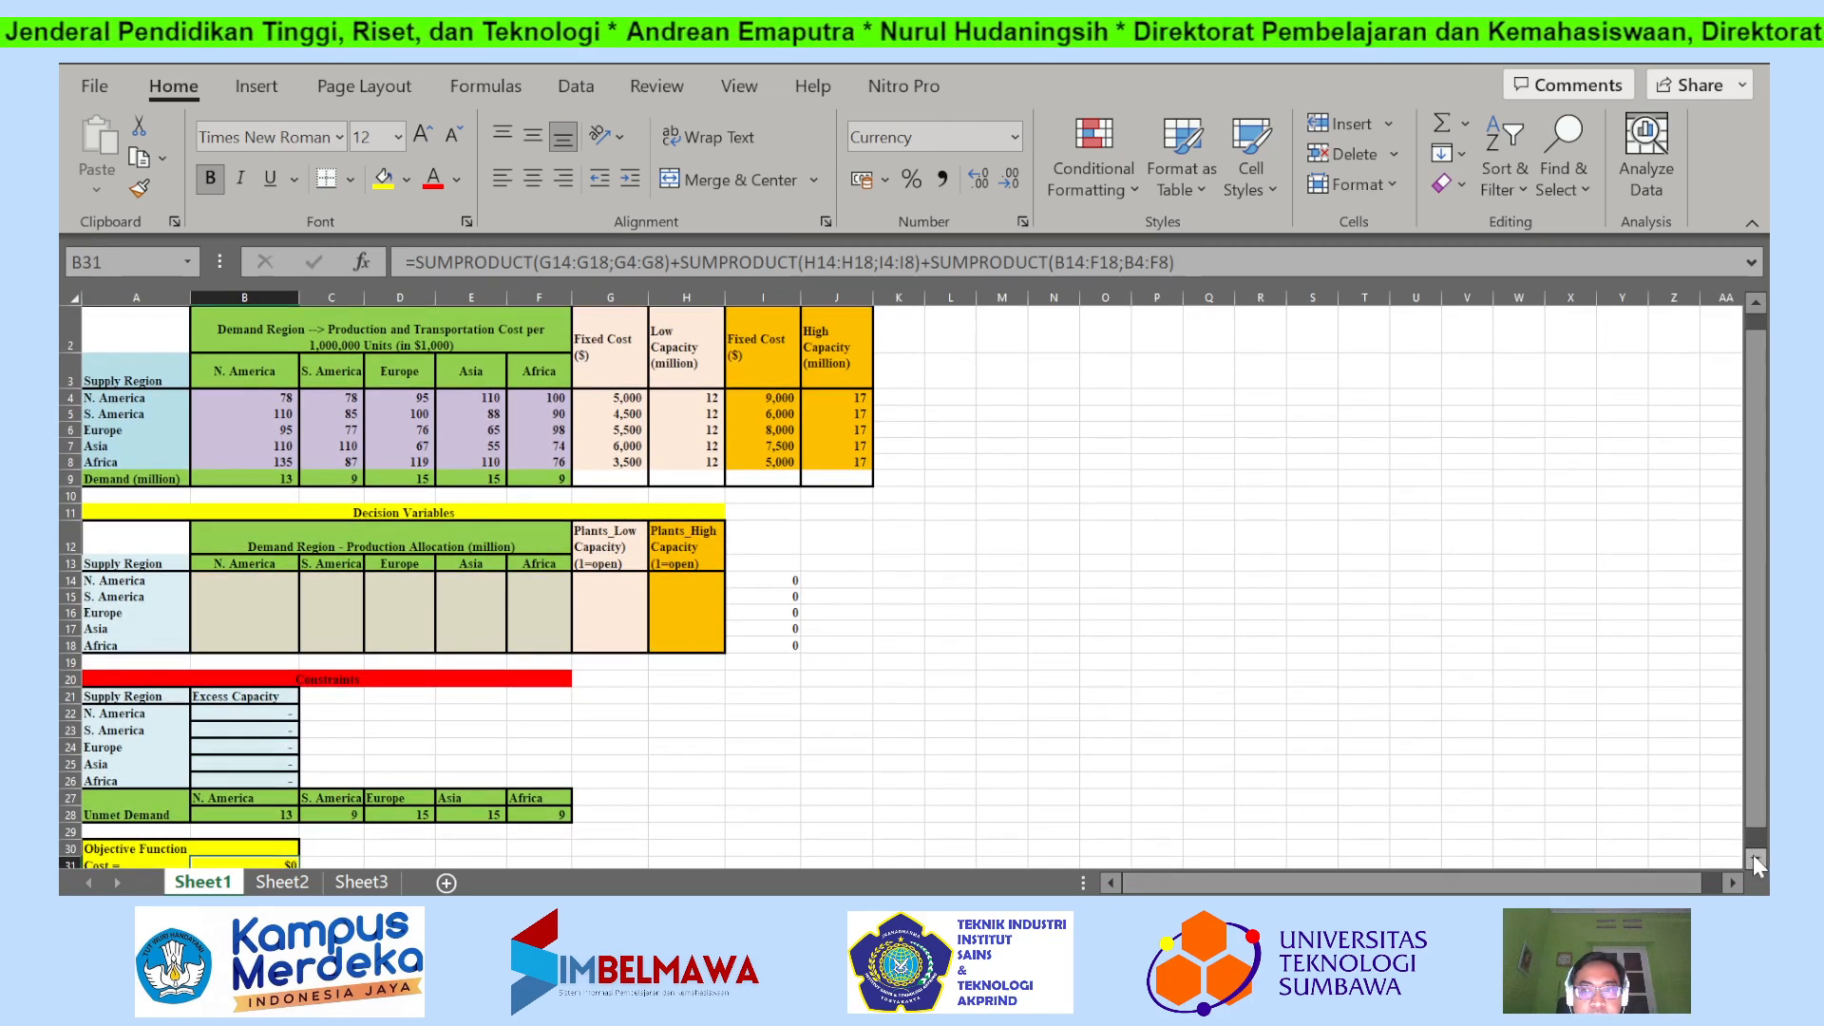
pyautogui.click(1754, 860)
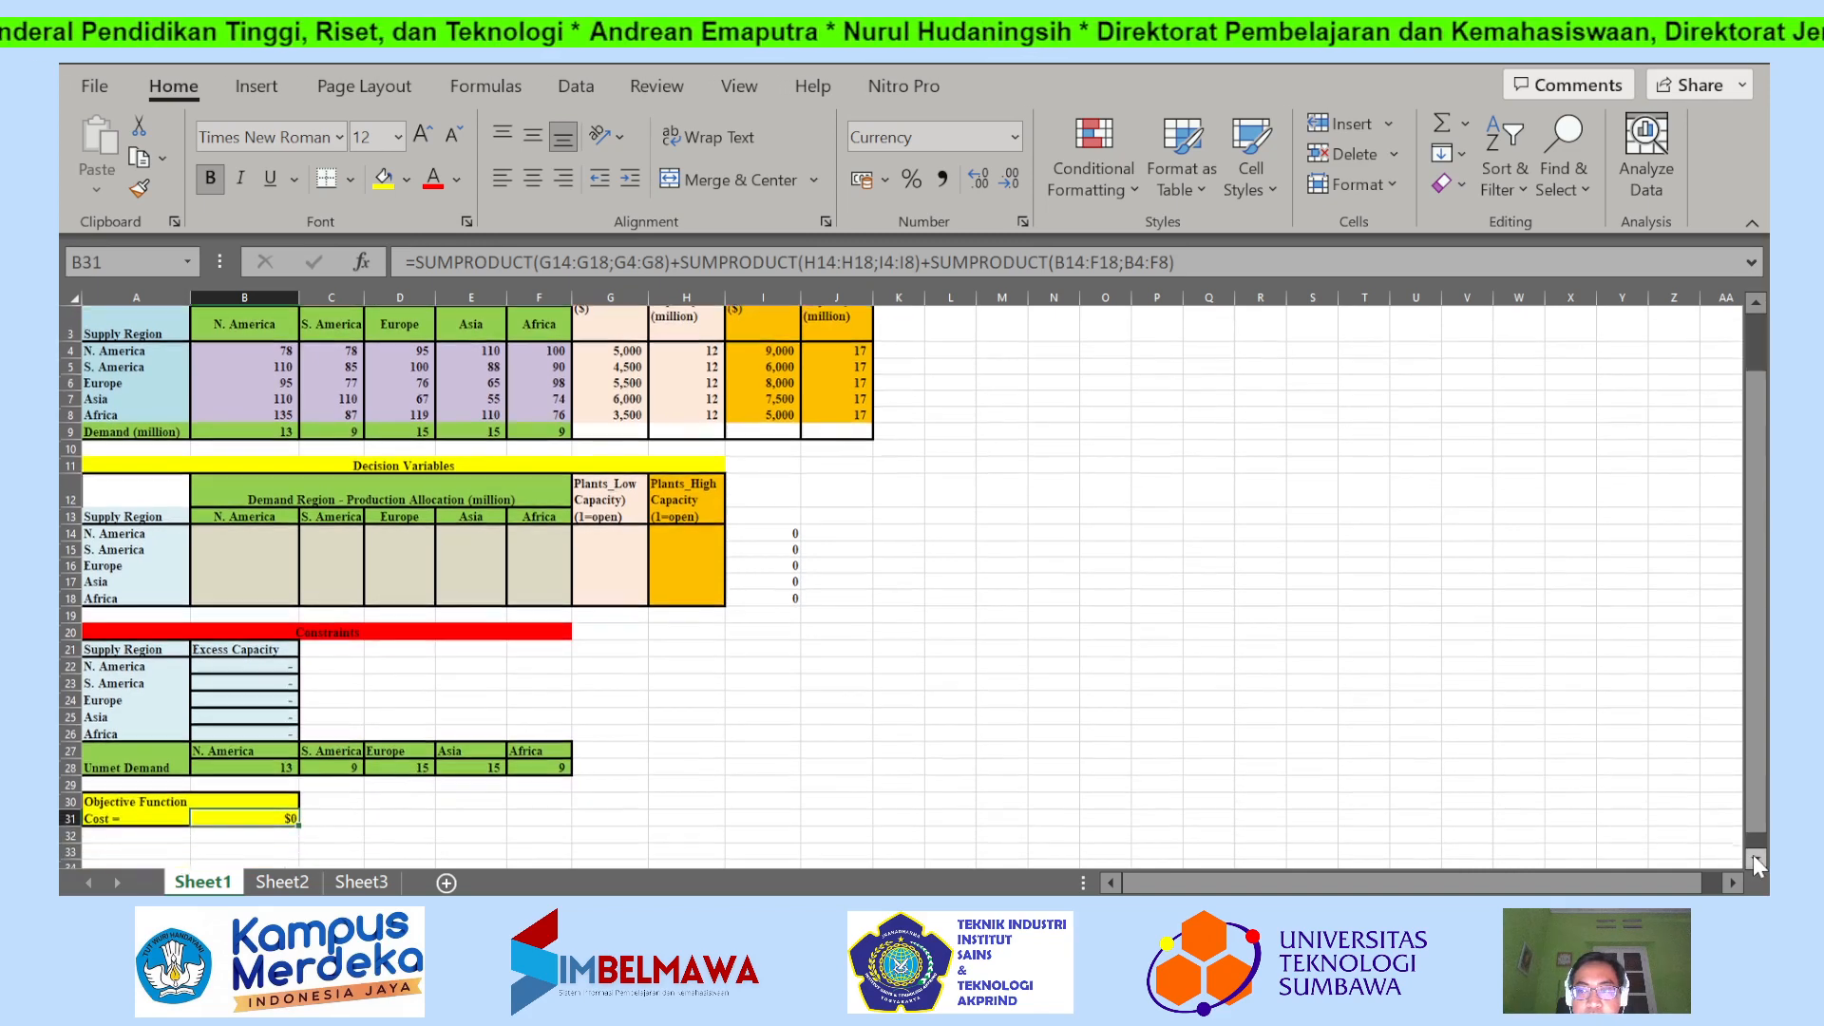
pyautogui.click(1755, 304)
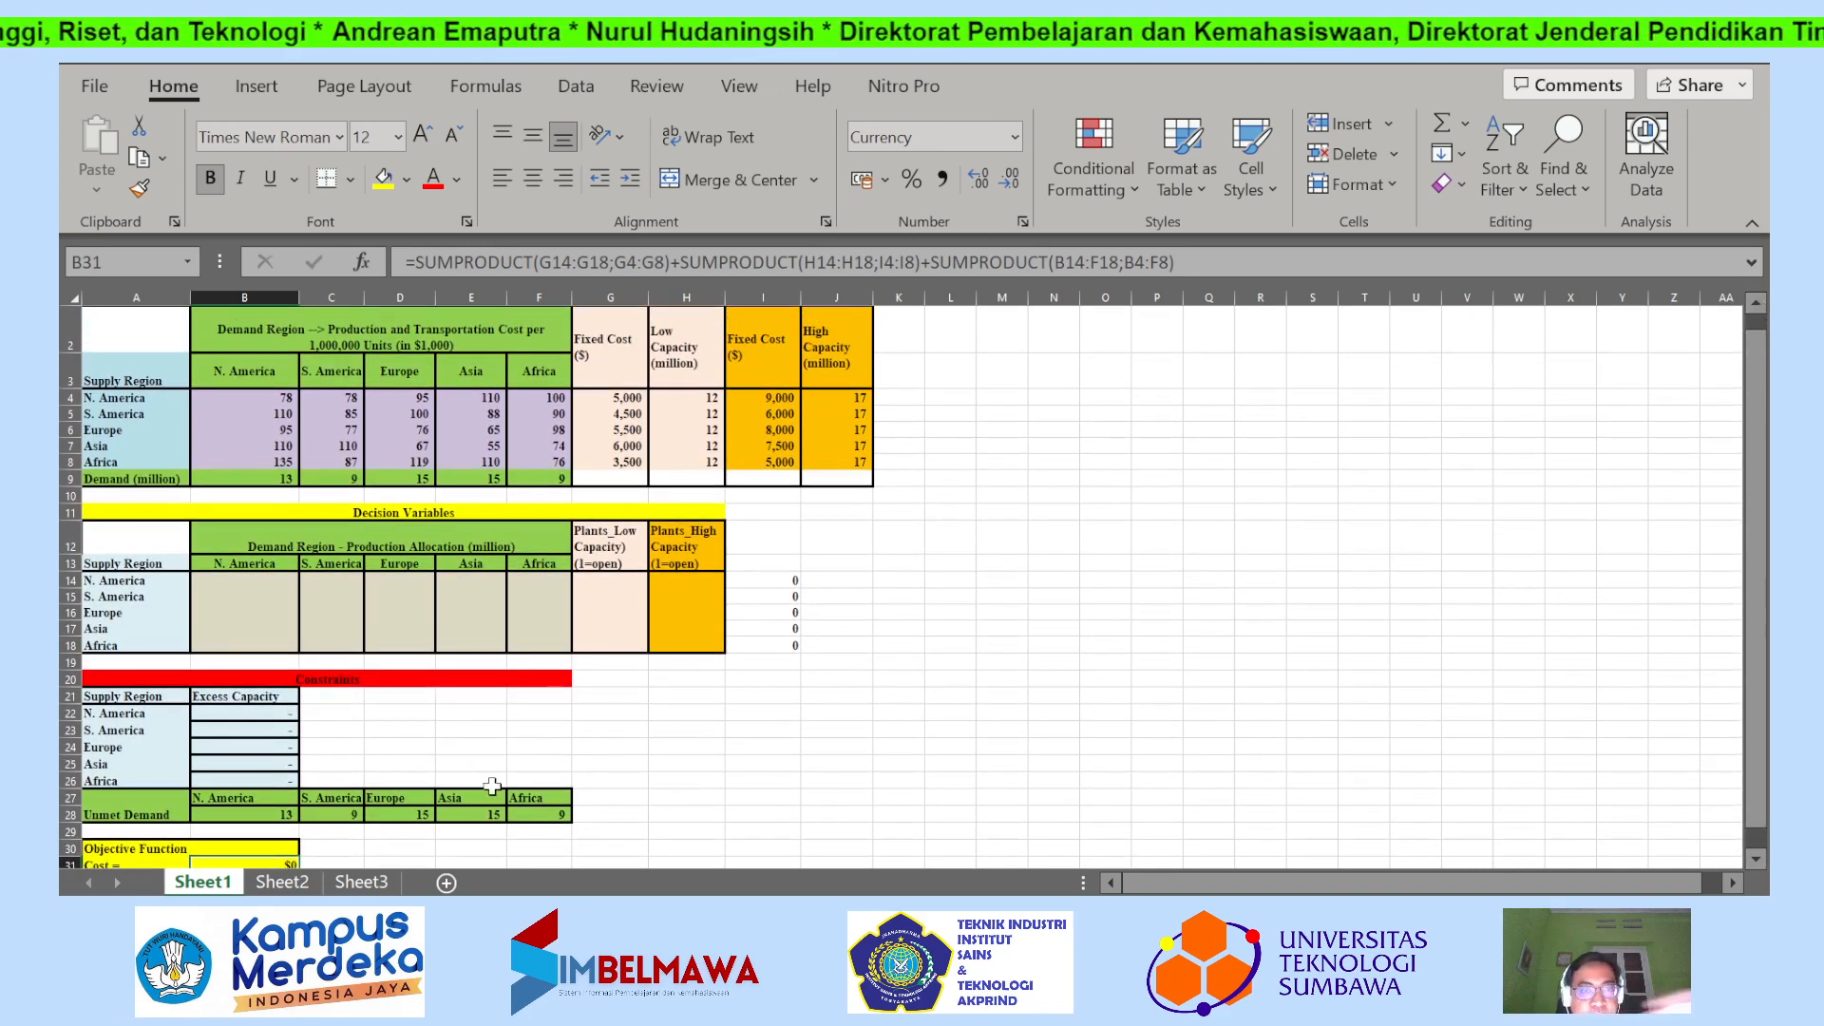
pyautogui.doubleClick(262, 865)
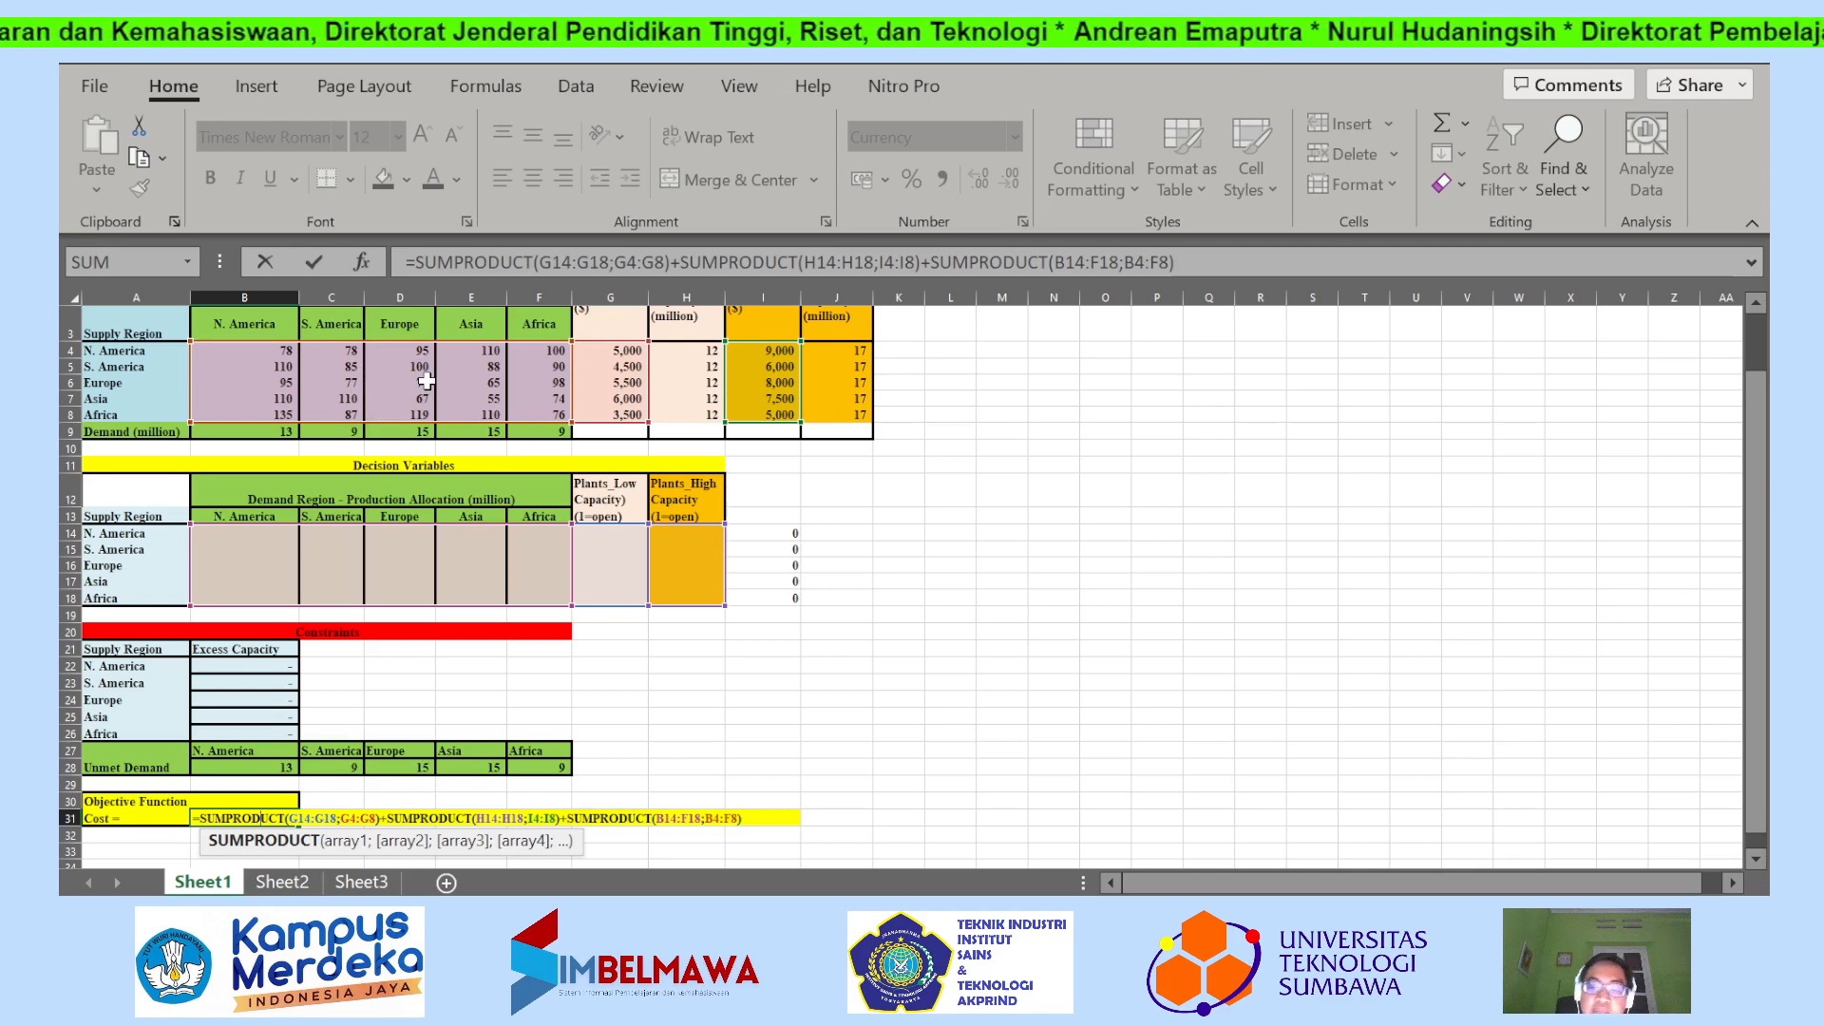
pyautogui.press('Return')
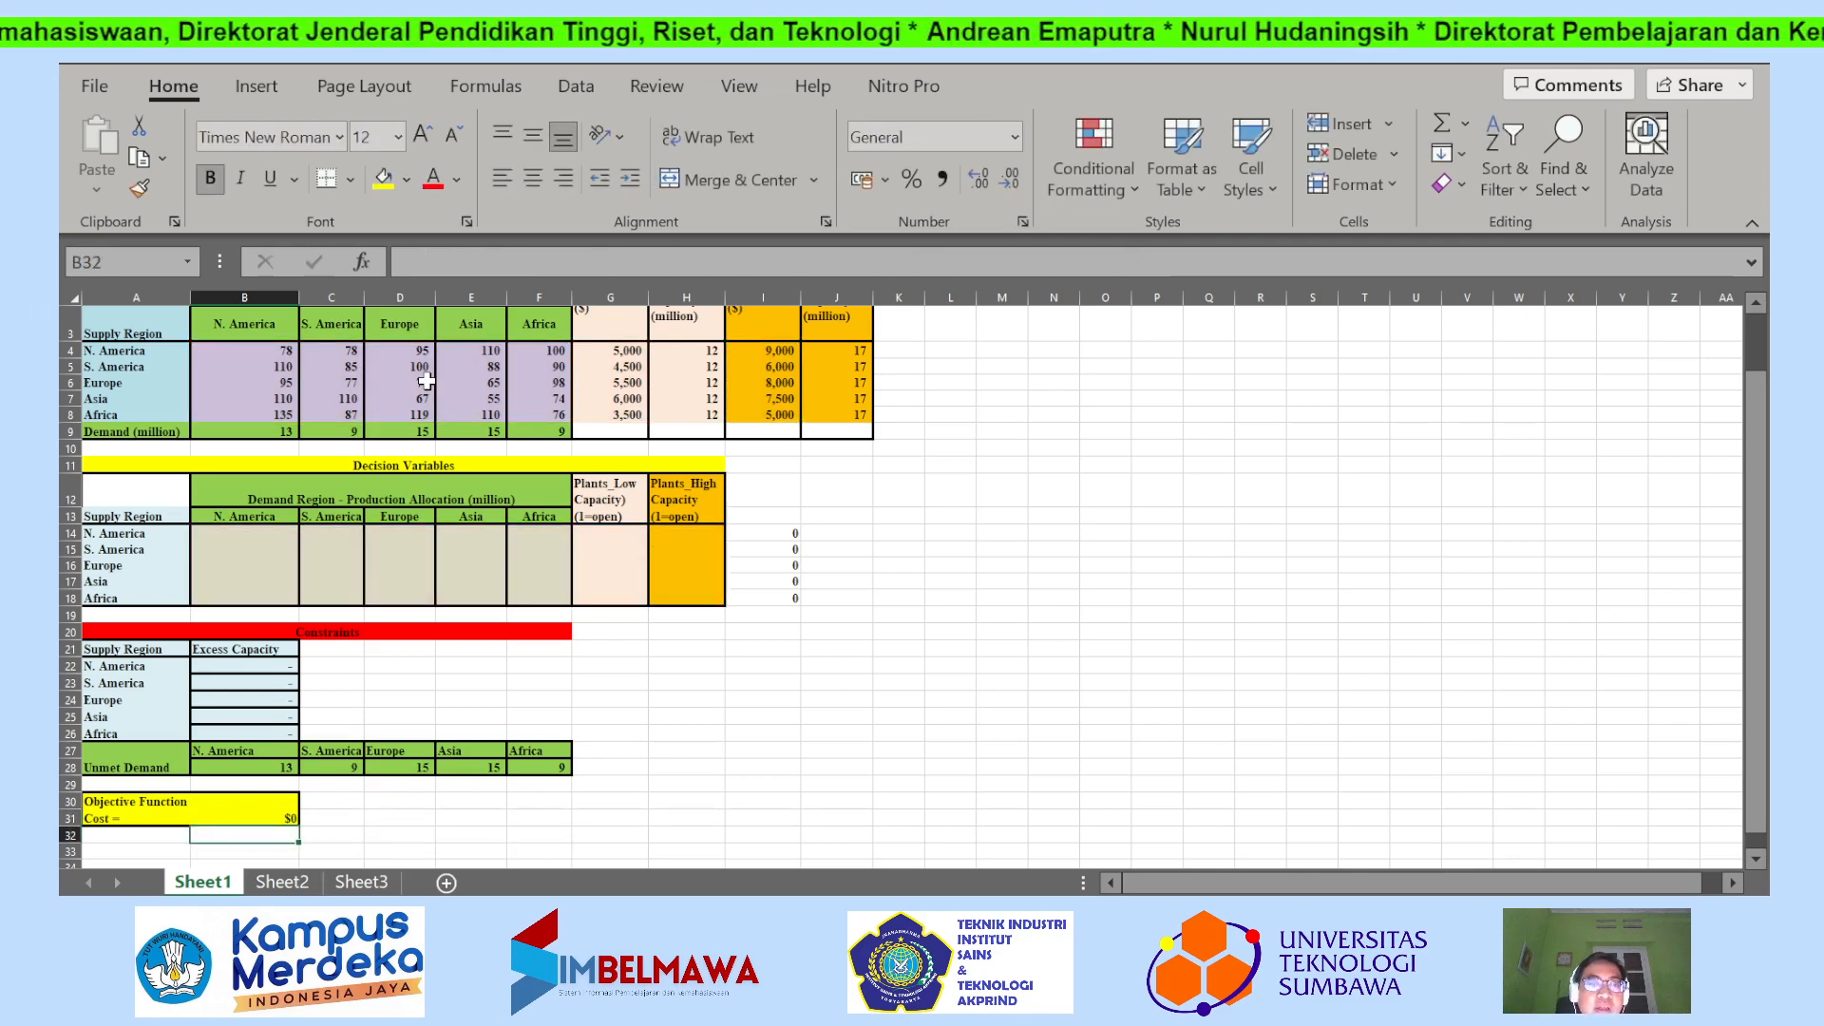
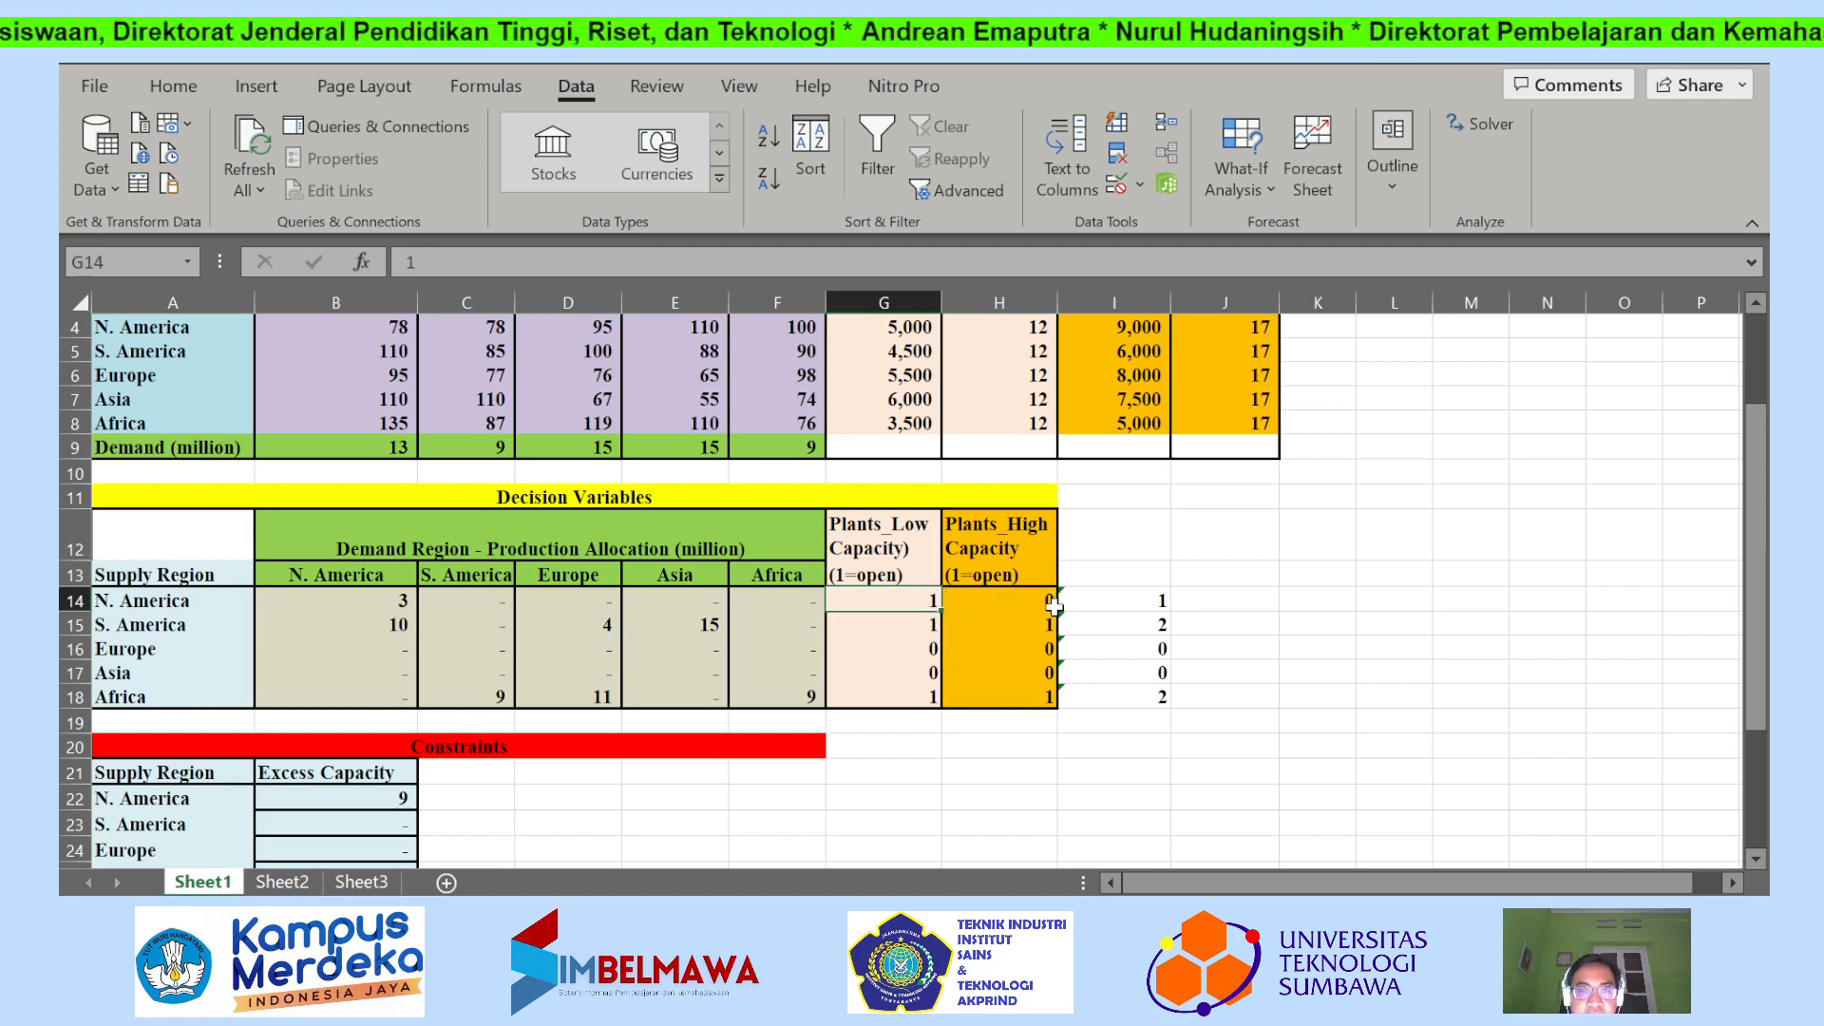
# Examine the low- and high-capacity plant decisions for each supply region in G14:H18.
pyautogui.click(921, 628)
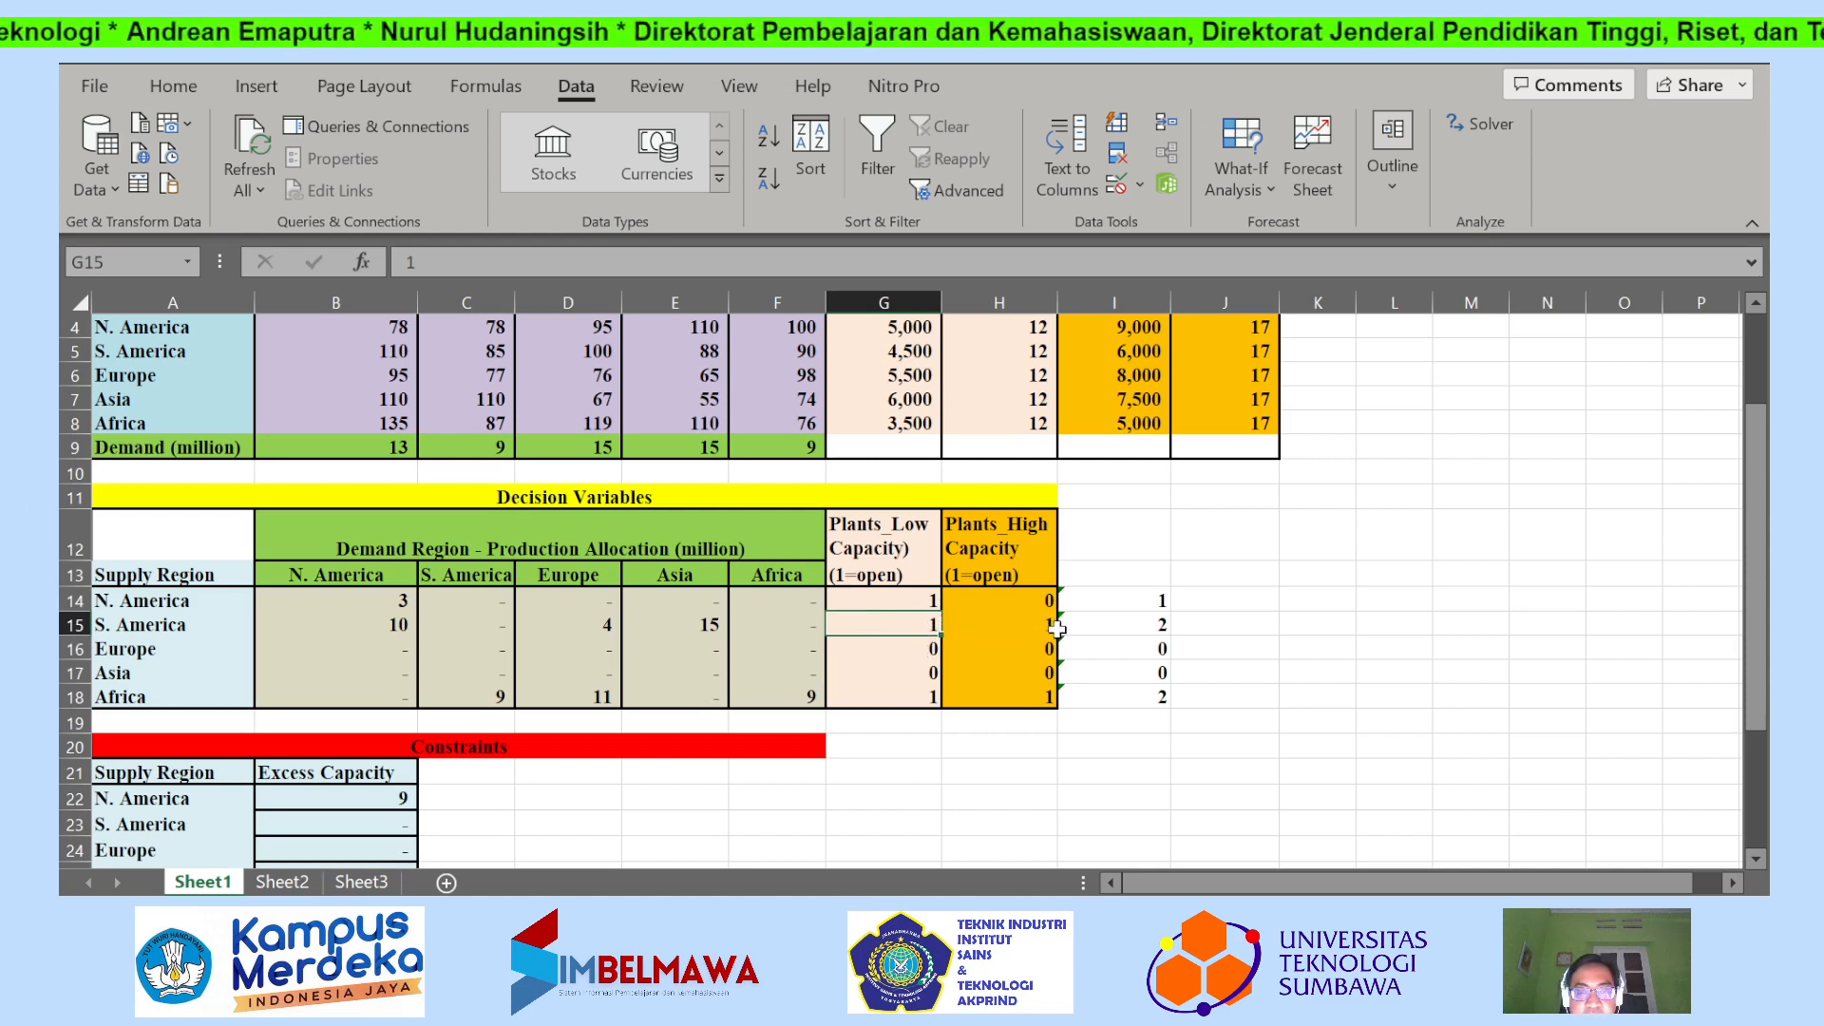
pyautogui.moveTo(912, 646); pyautogui.dragTo(994, 669)
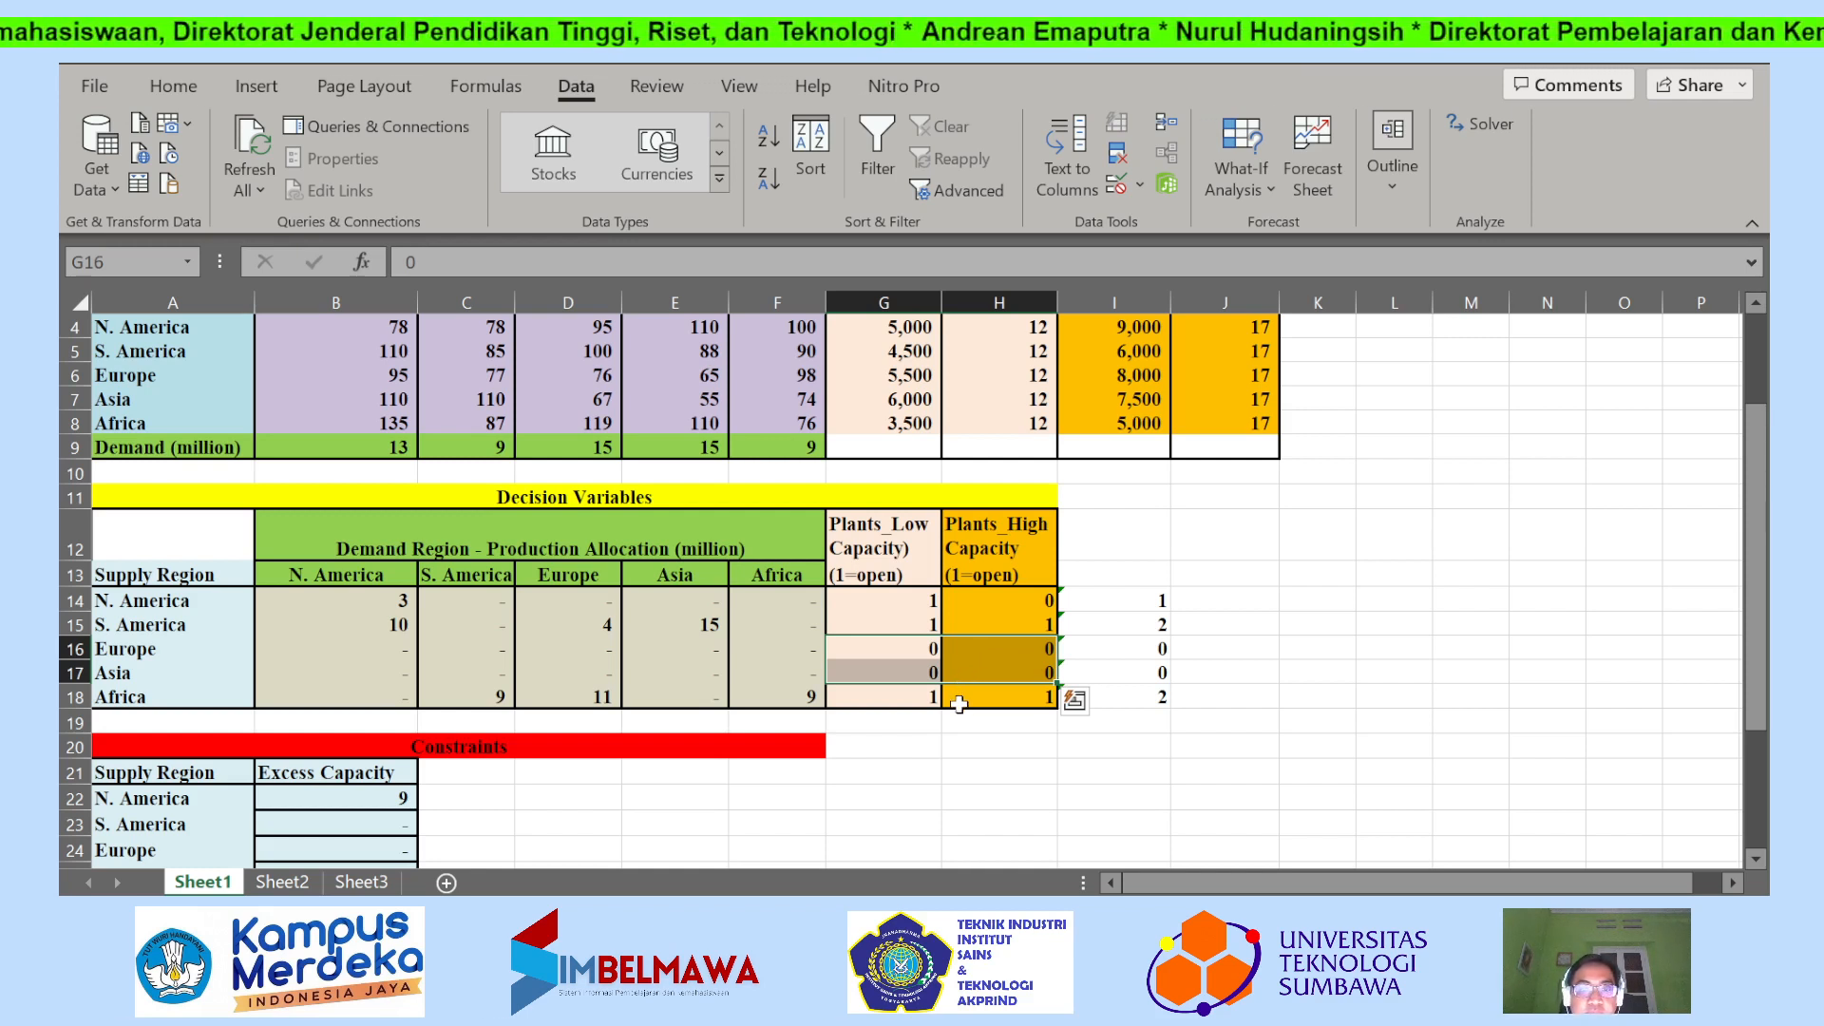
pyautogui.moveTo(922, 699); pyautogui.dragTo(974, 708)
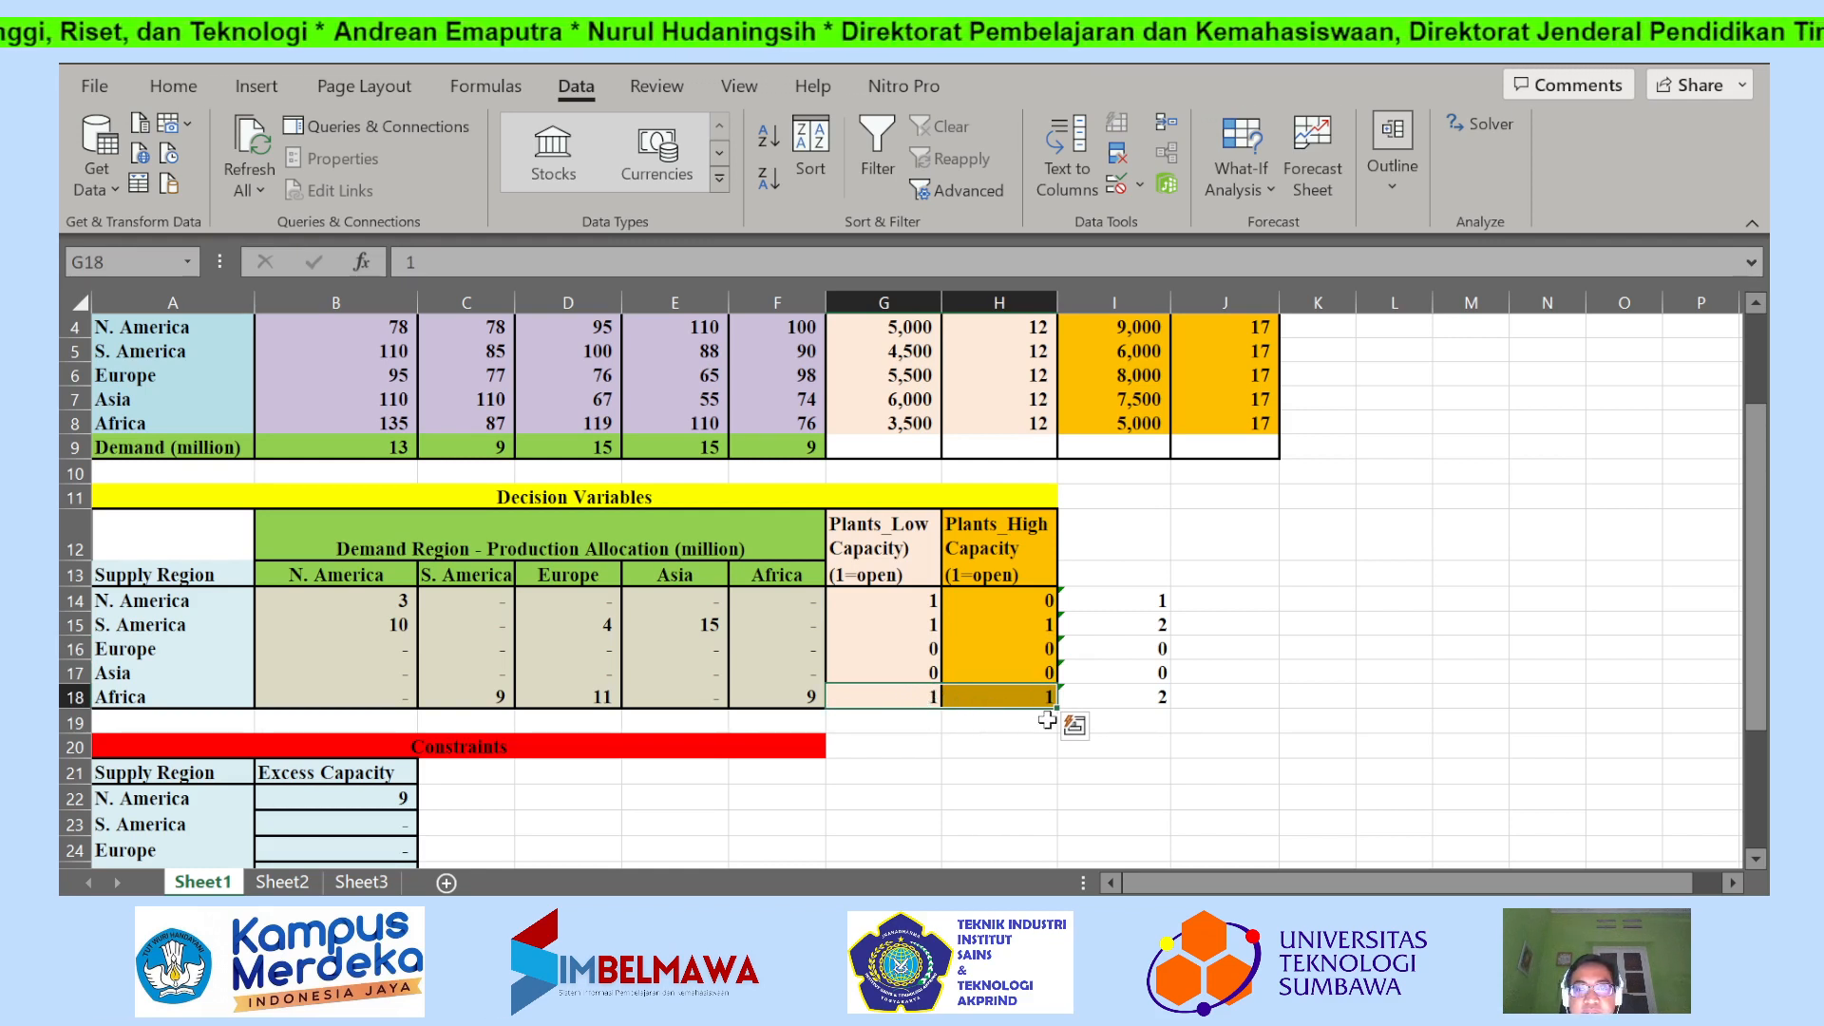
# Inspect the open-plant total formula =SUM(G14:H14) in I14 and fill it down through I18.
pyautogui.click(1097, 701)
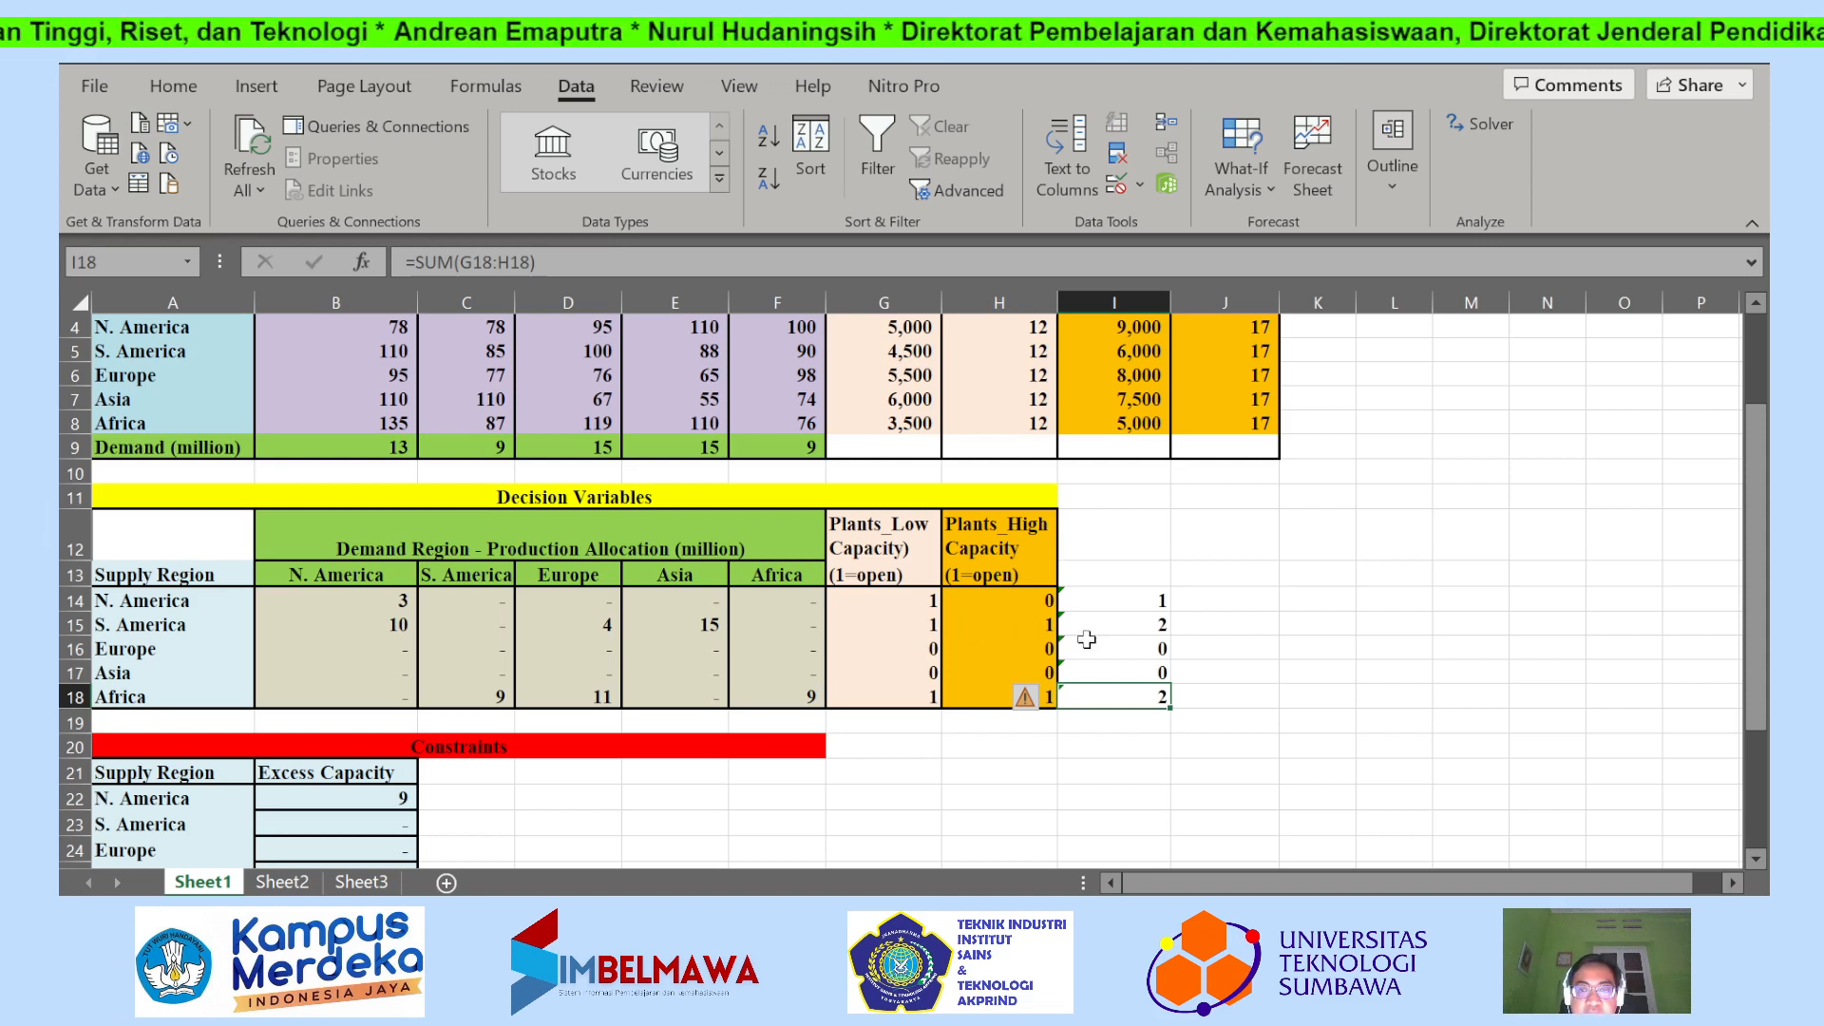
pyautogui.doubleClick(1141, 597)
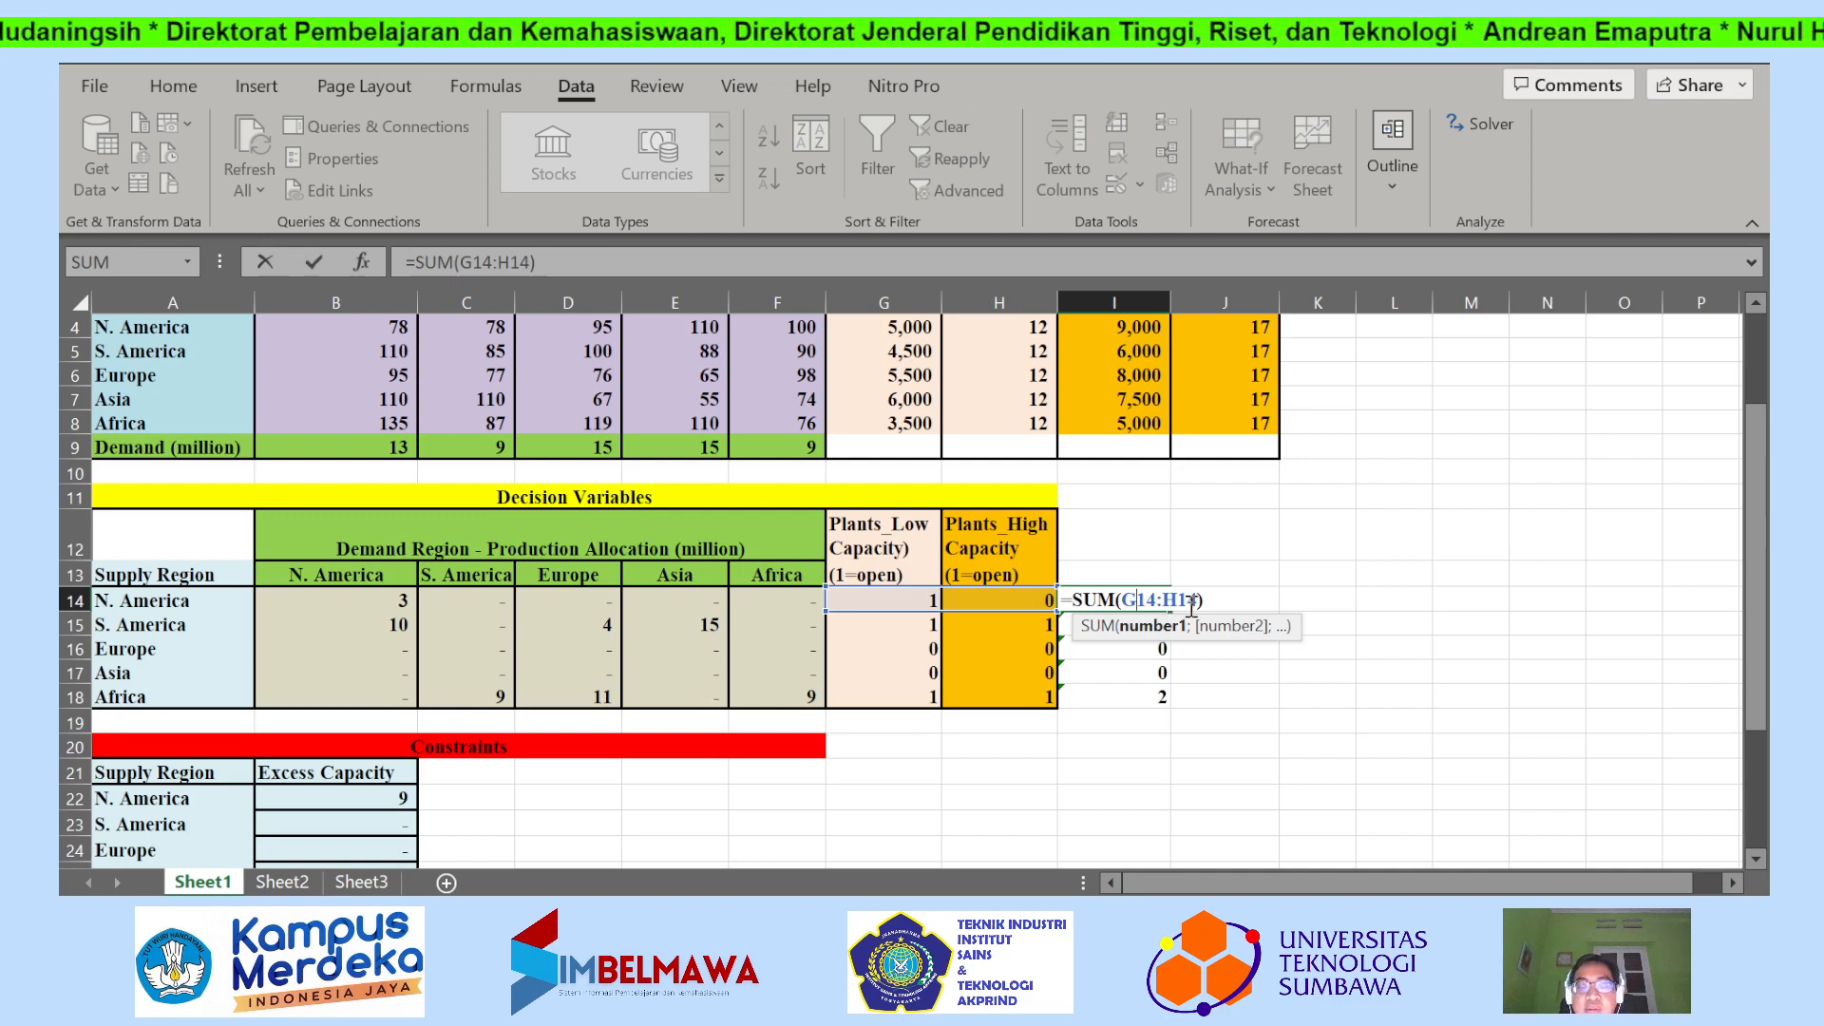
pyautogui.press('Escape')
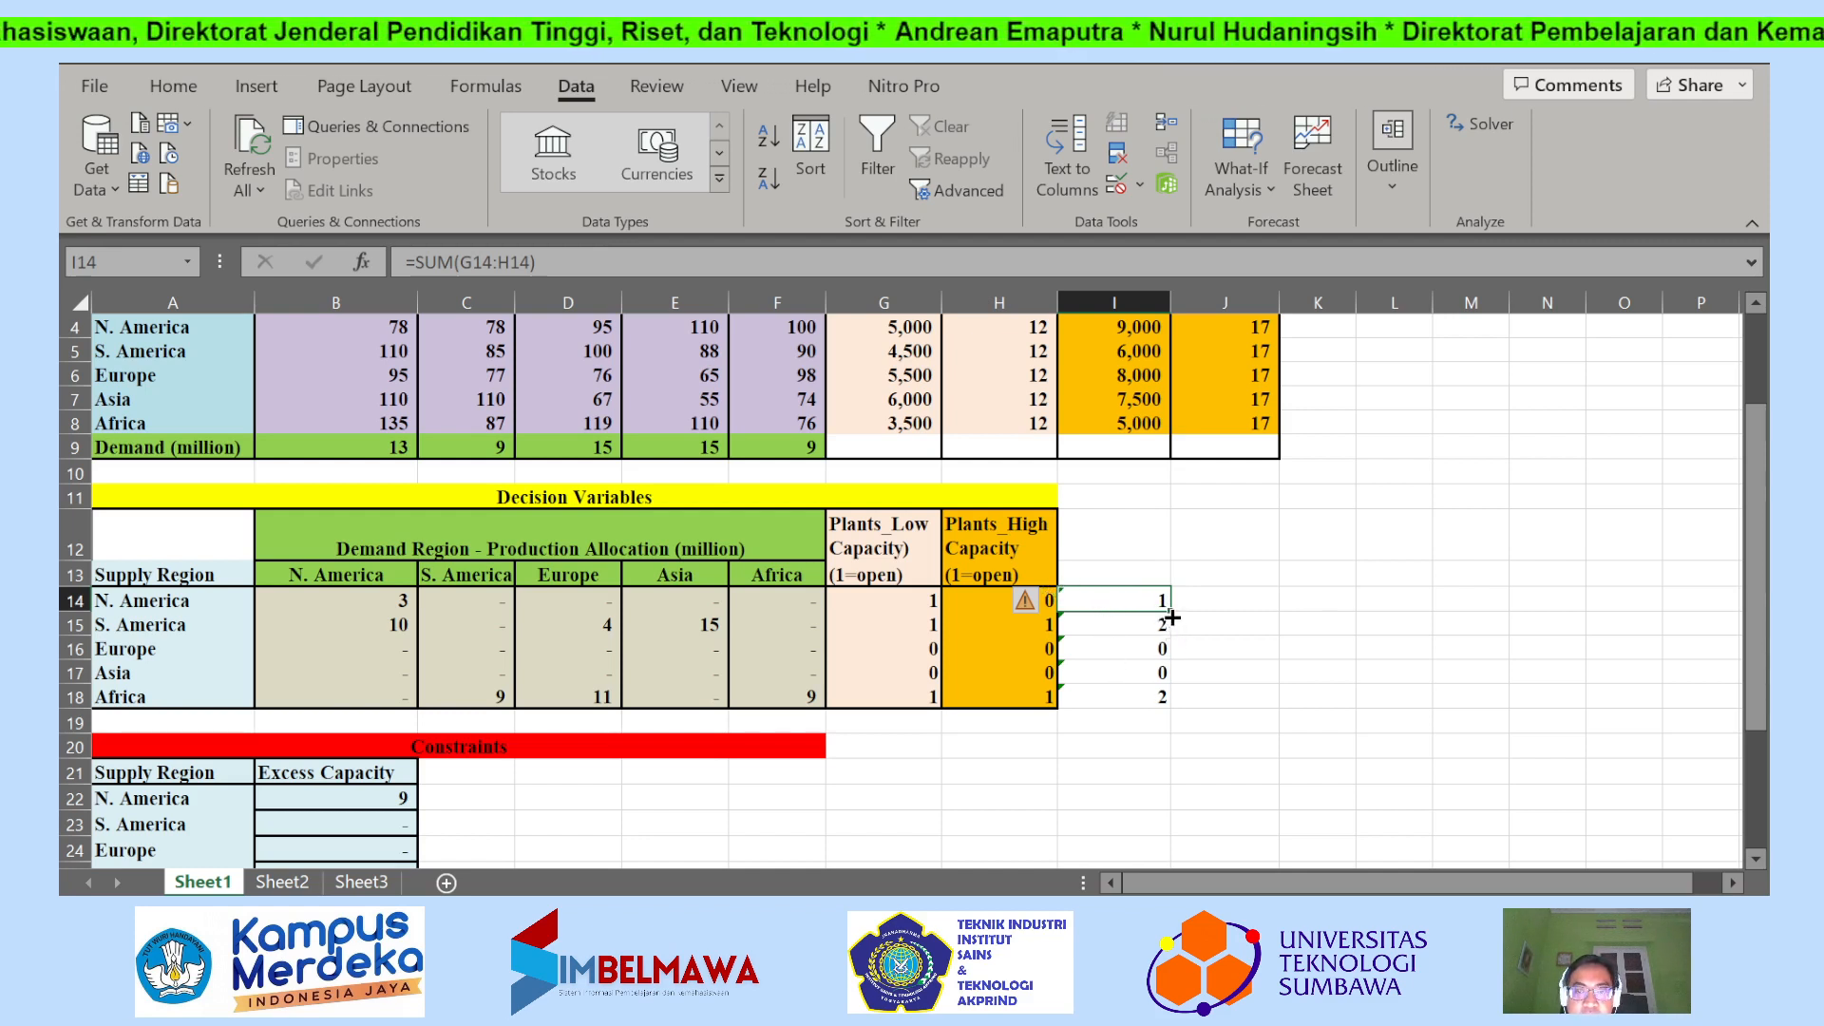
pyautogui.moveTo(1170, 610); pyautogui.dragTo(1175, 708)
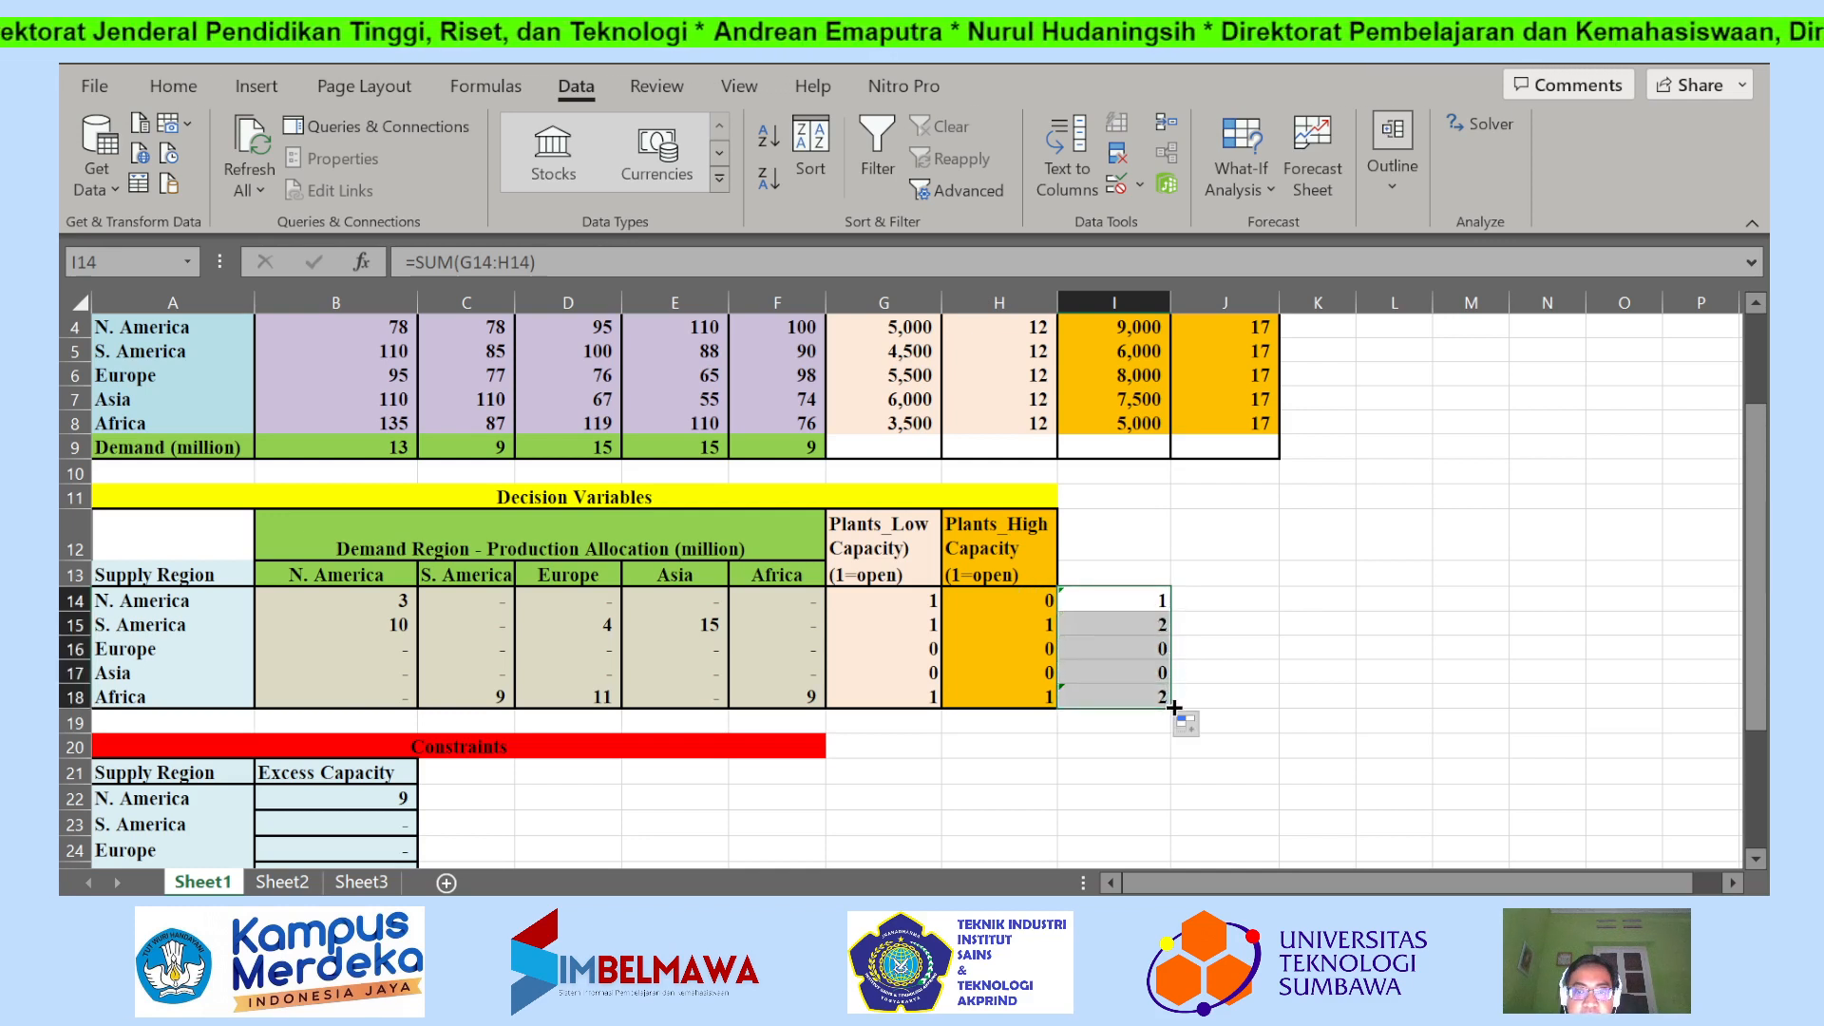
pyautogui.click(1226, 650)
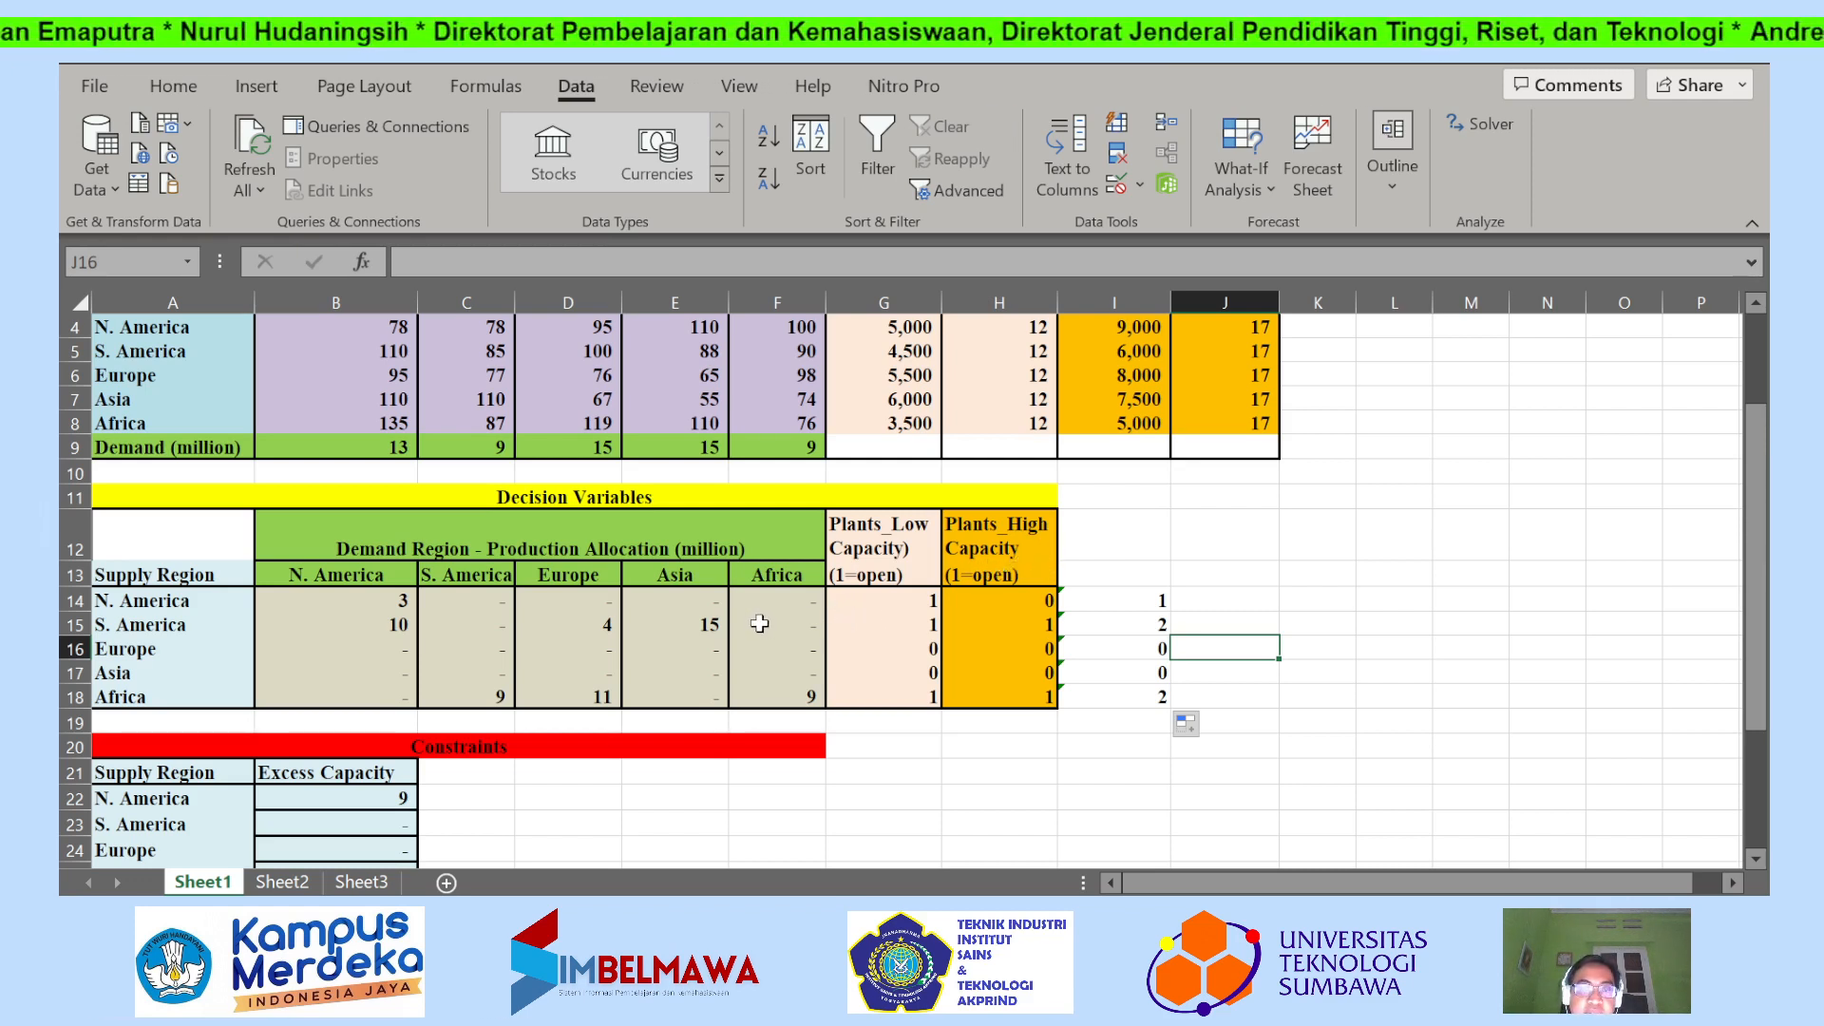
# Open Solver and start a new constraint with the open-plant totals I14:I18 as its cell reference.
pyautogui.scroll(-2, 760, 623)
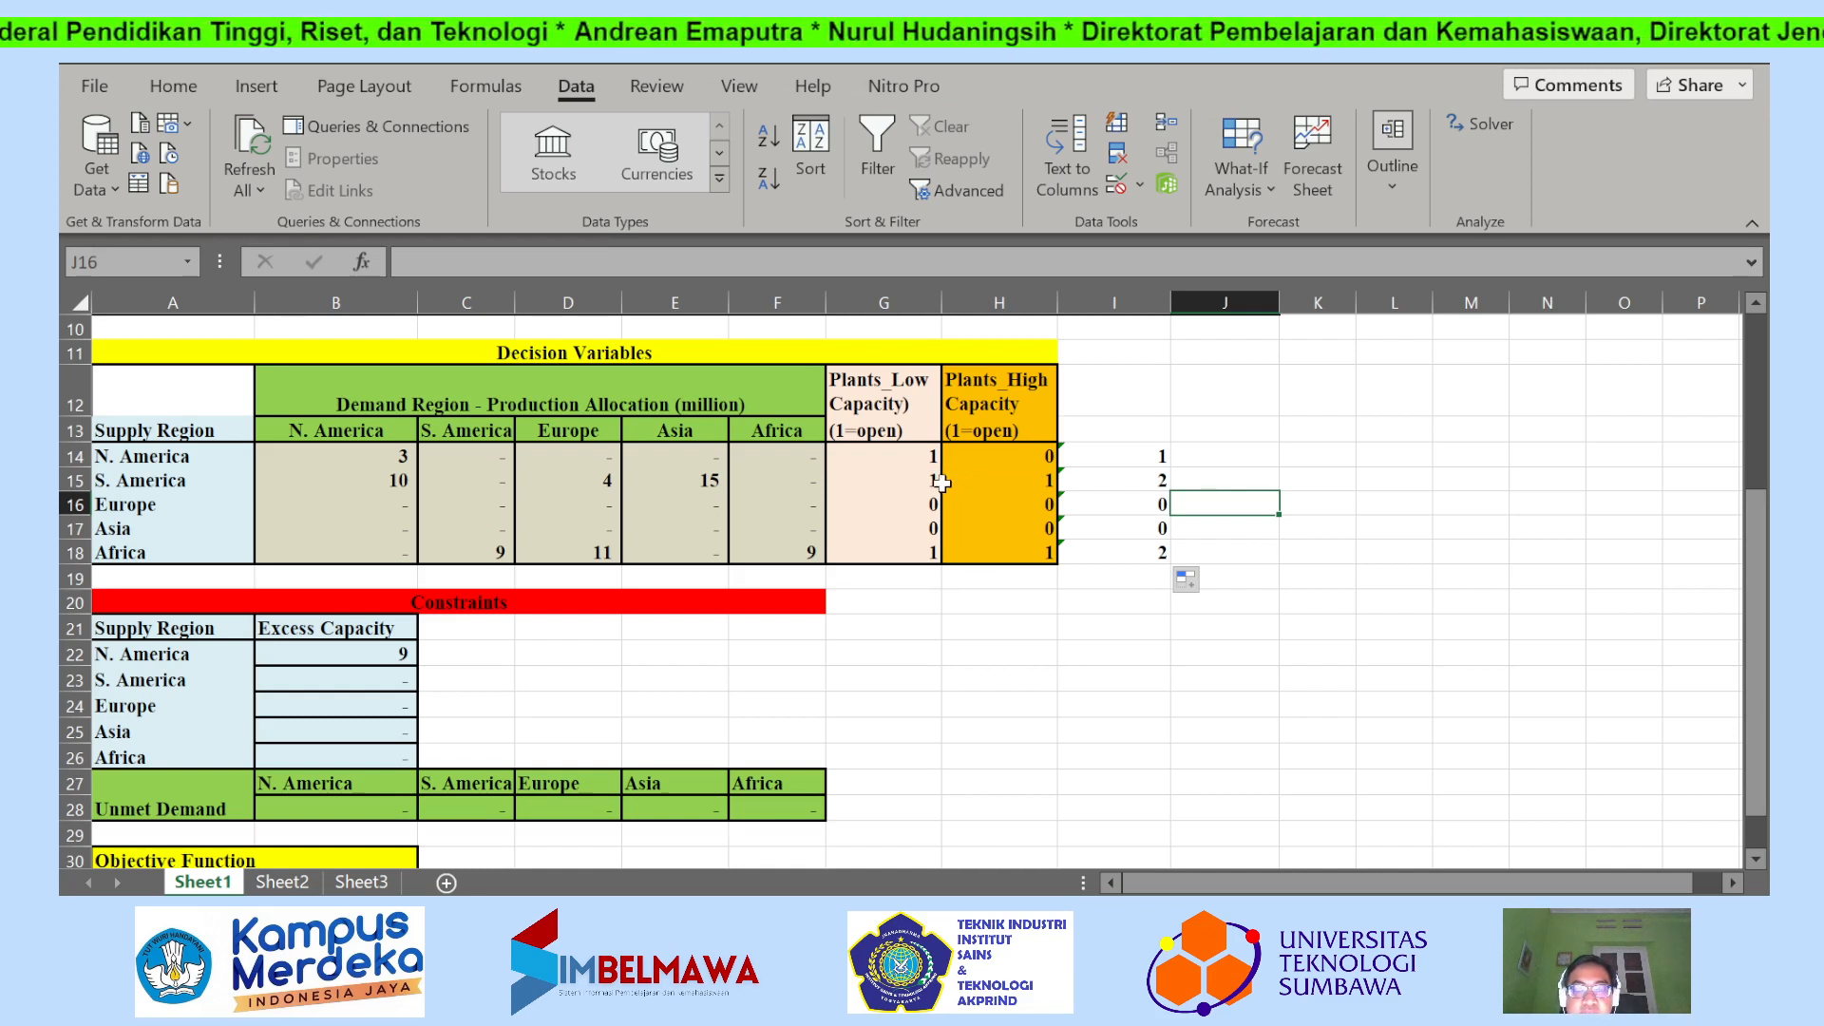
pyautogui.scroll(-1, 950, 482)
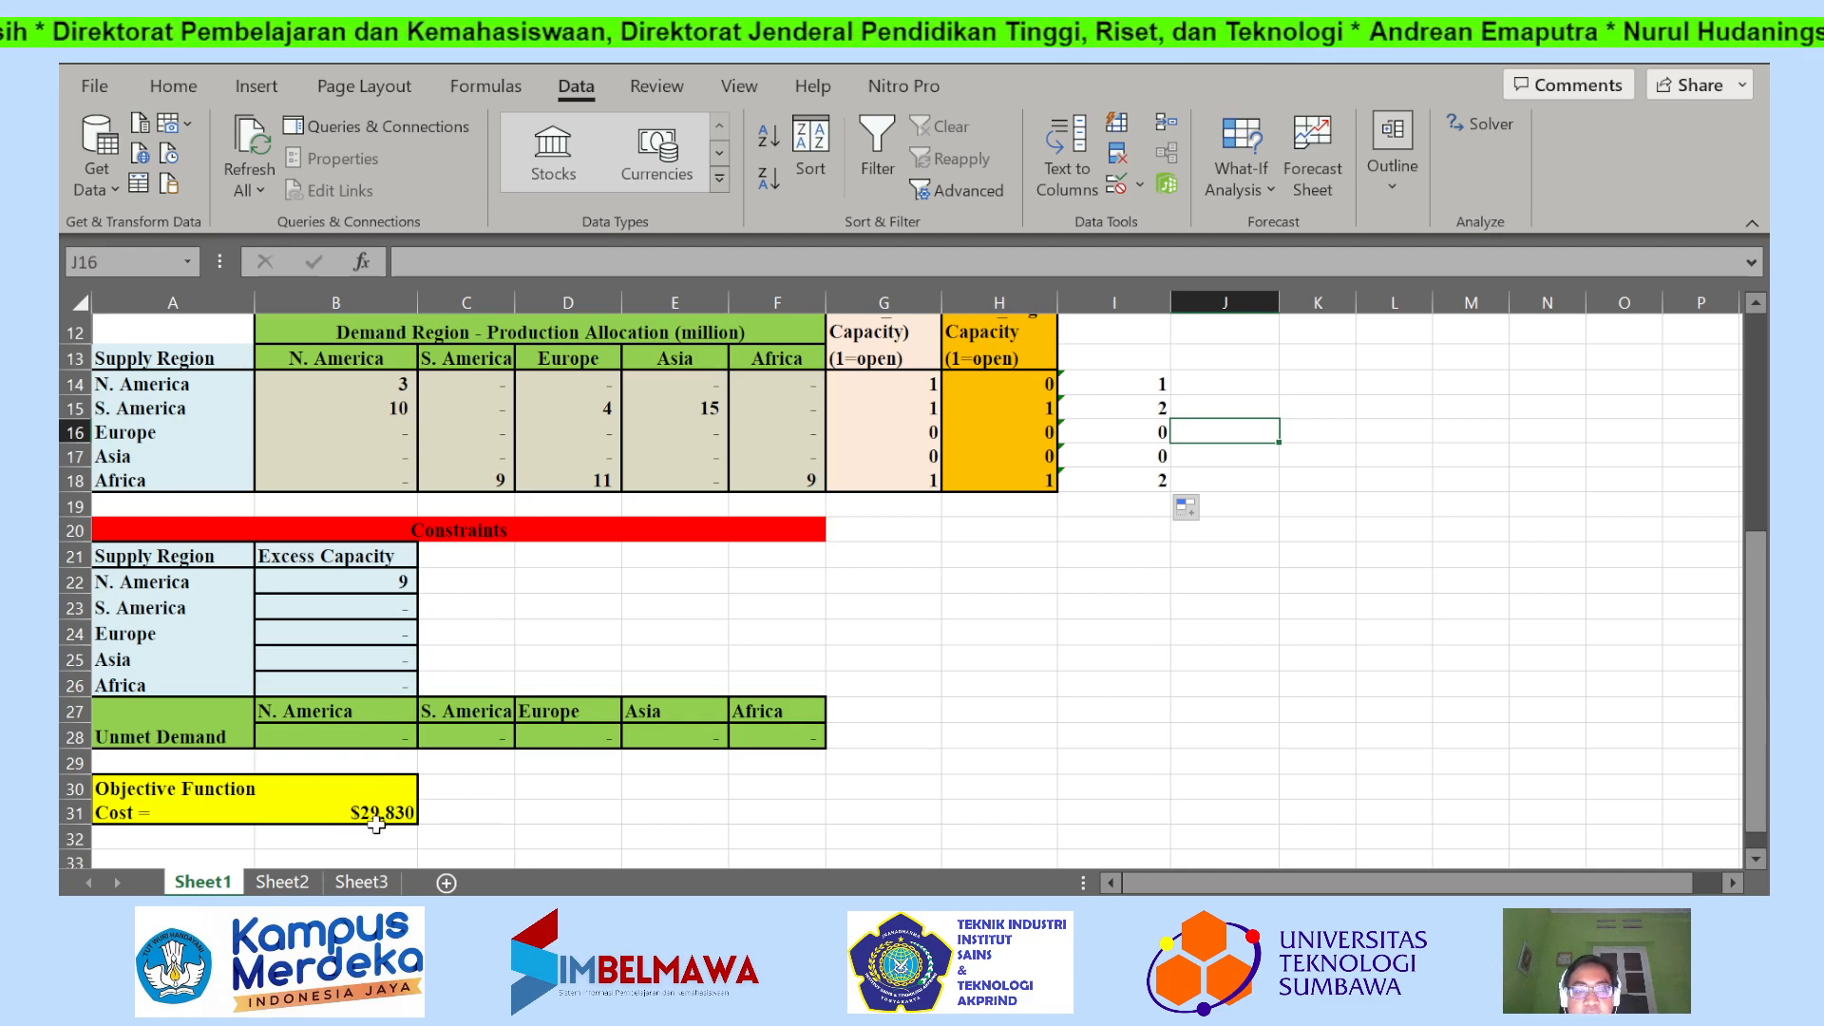
pyautogui.scroll(2, 786, 700)
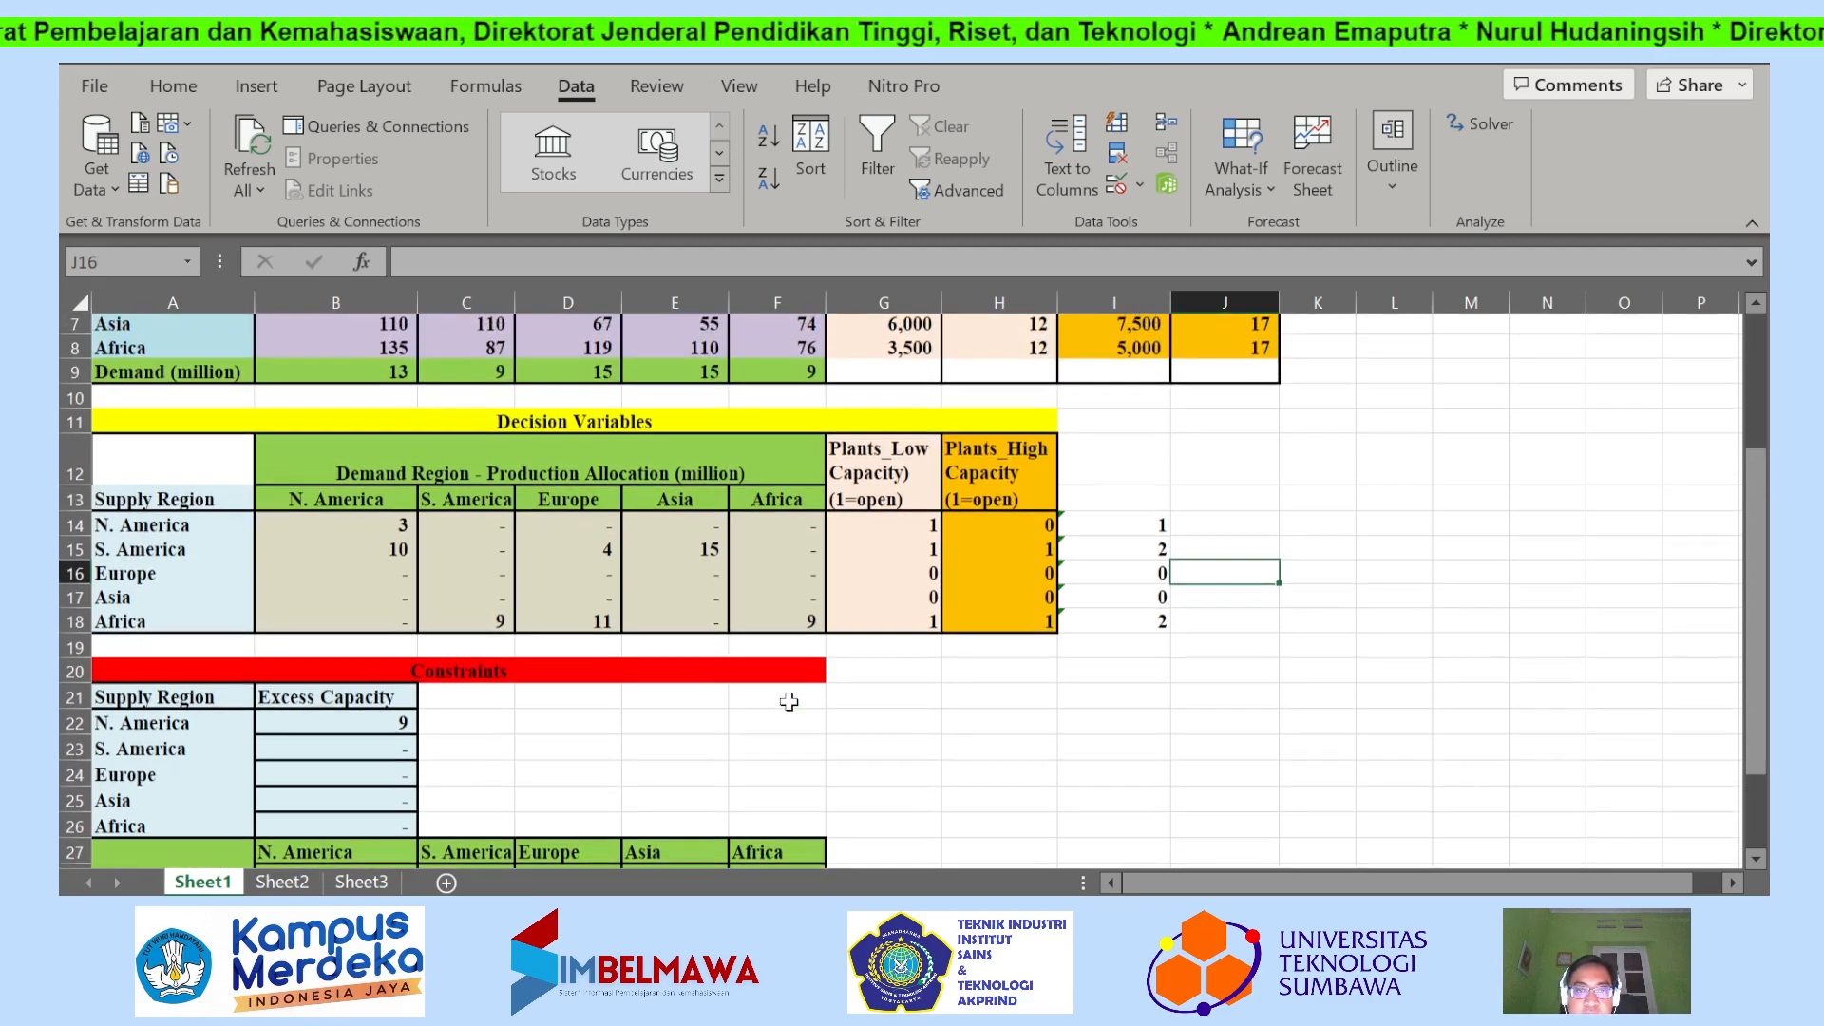
pyautogui.scroll(-1, 811, 695)
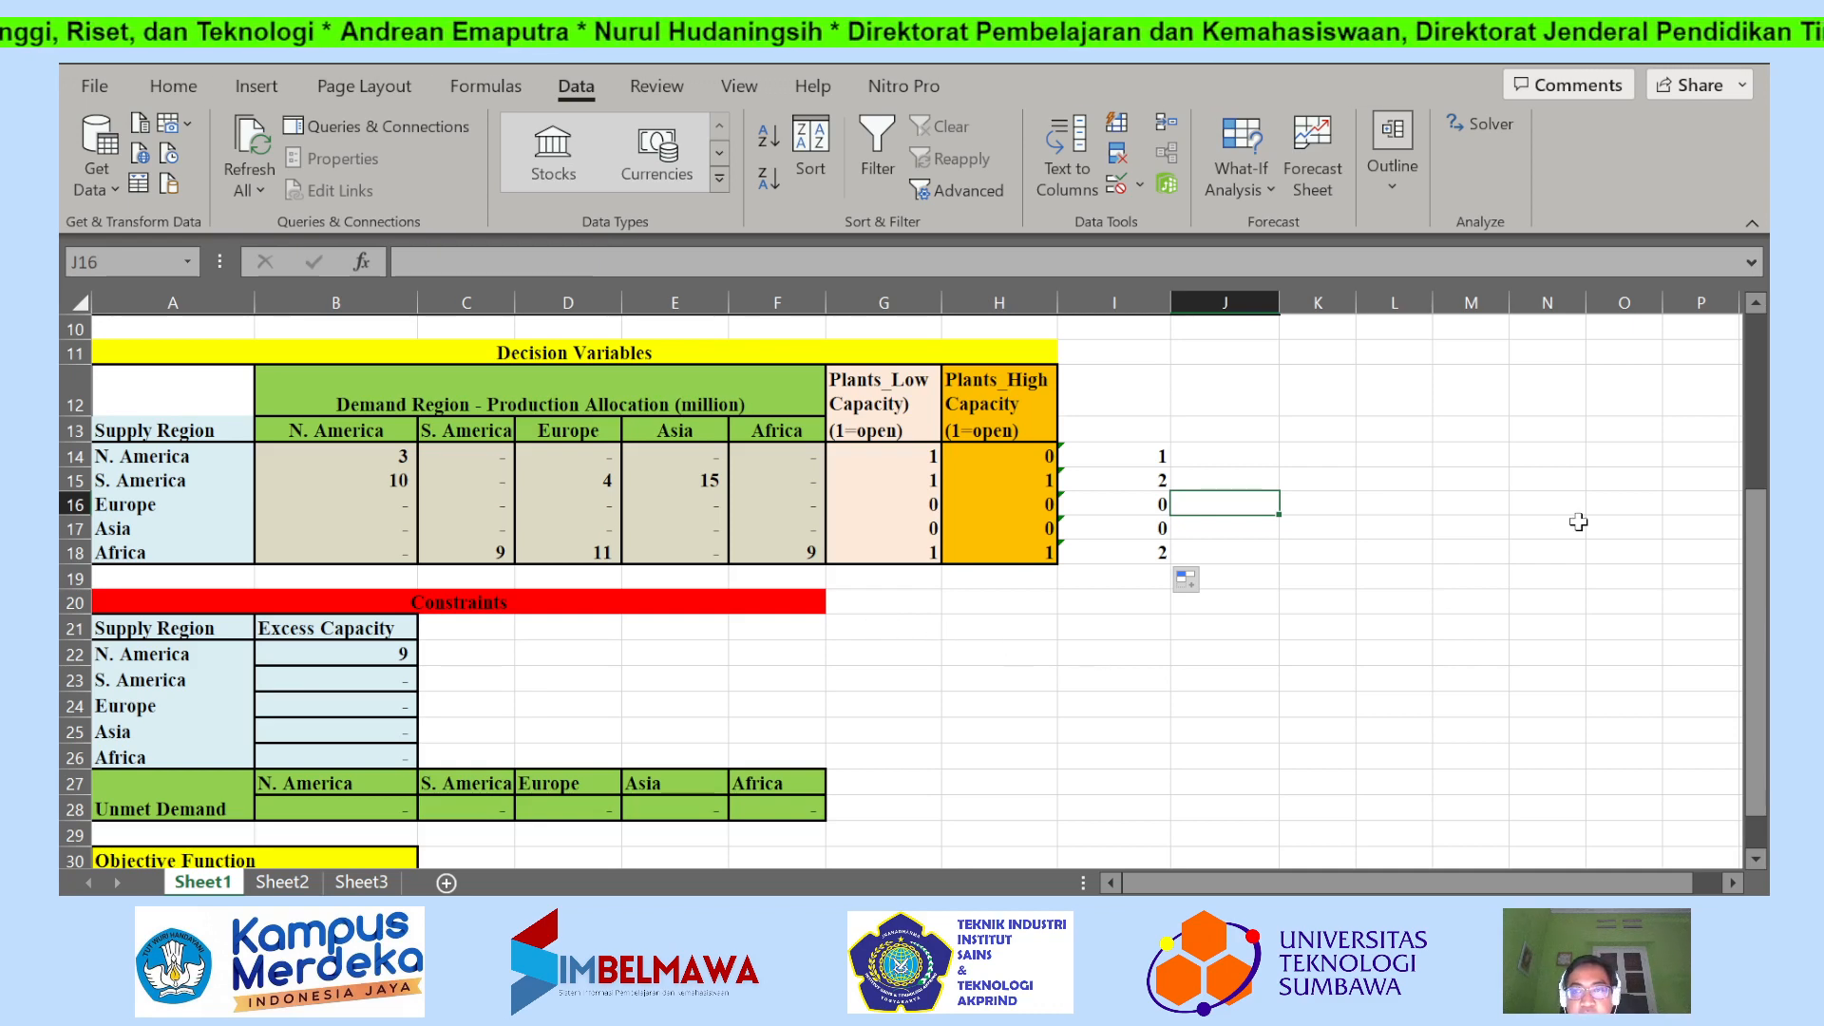
pyautogui.click(1494, 124)
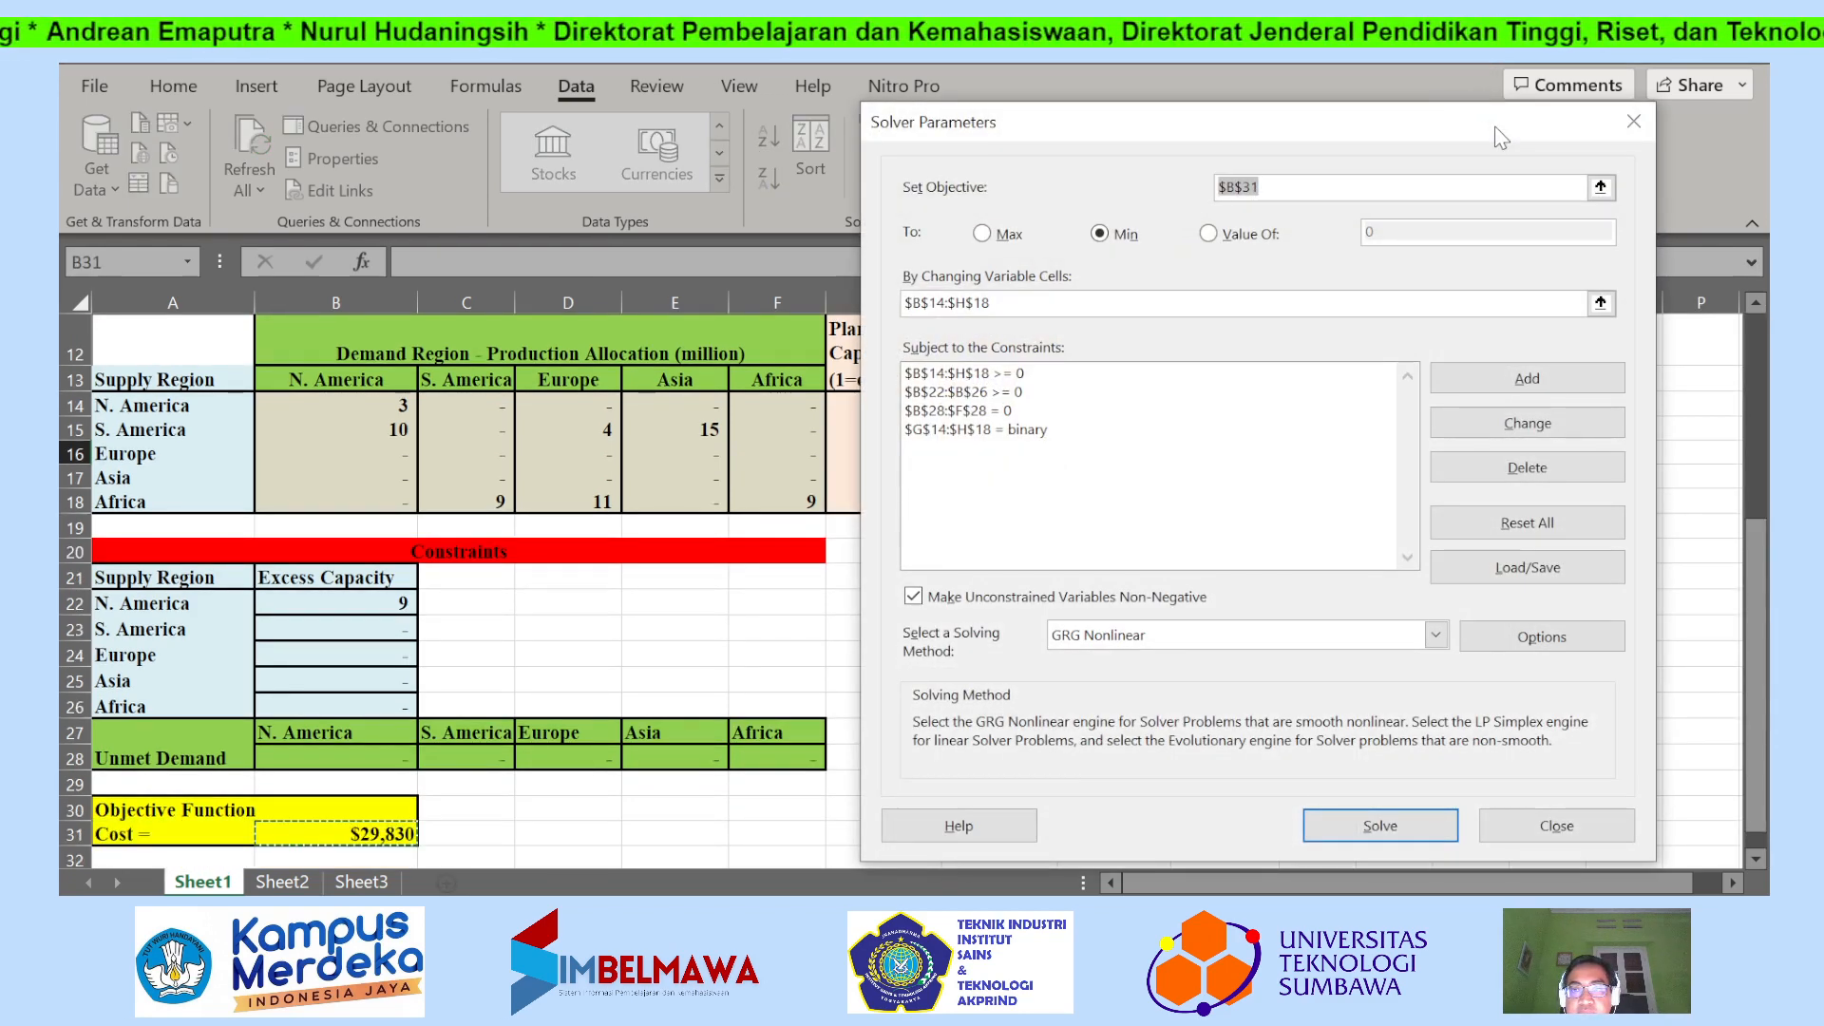
pyautogui.moveTo(1373, 122); pyautogui.dragTo(554, 64)
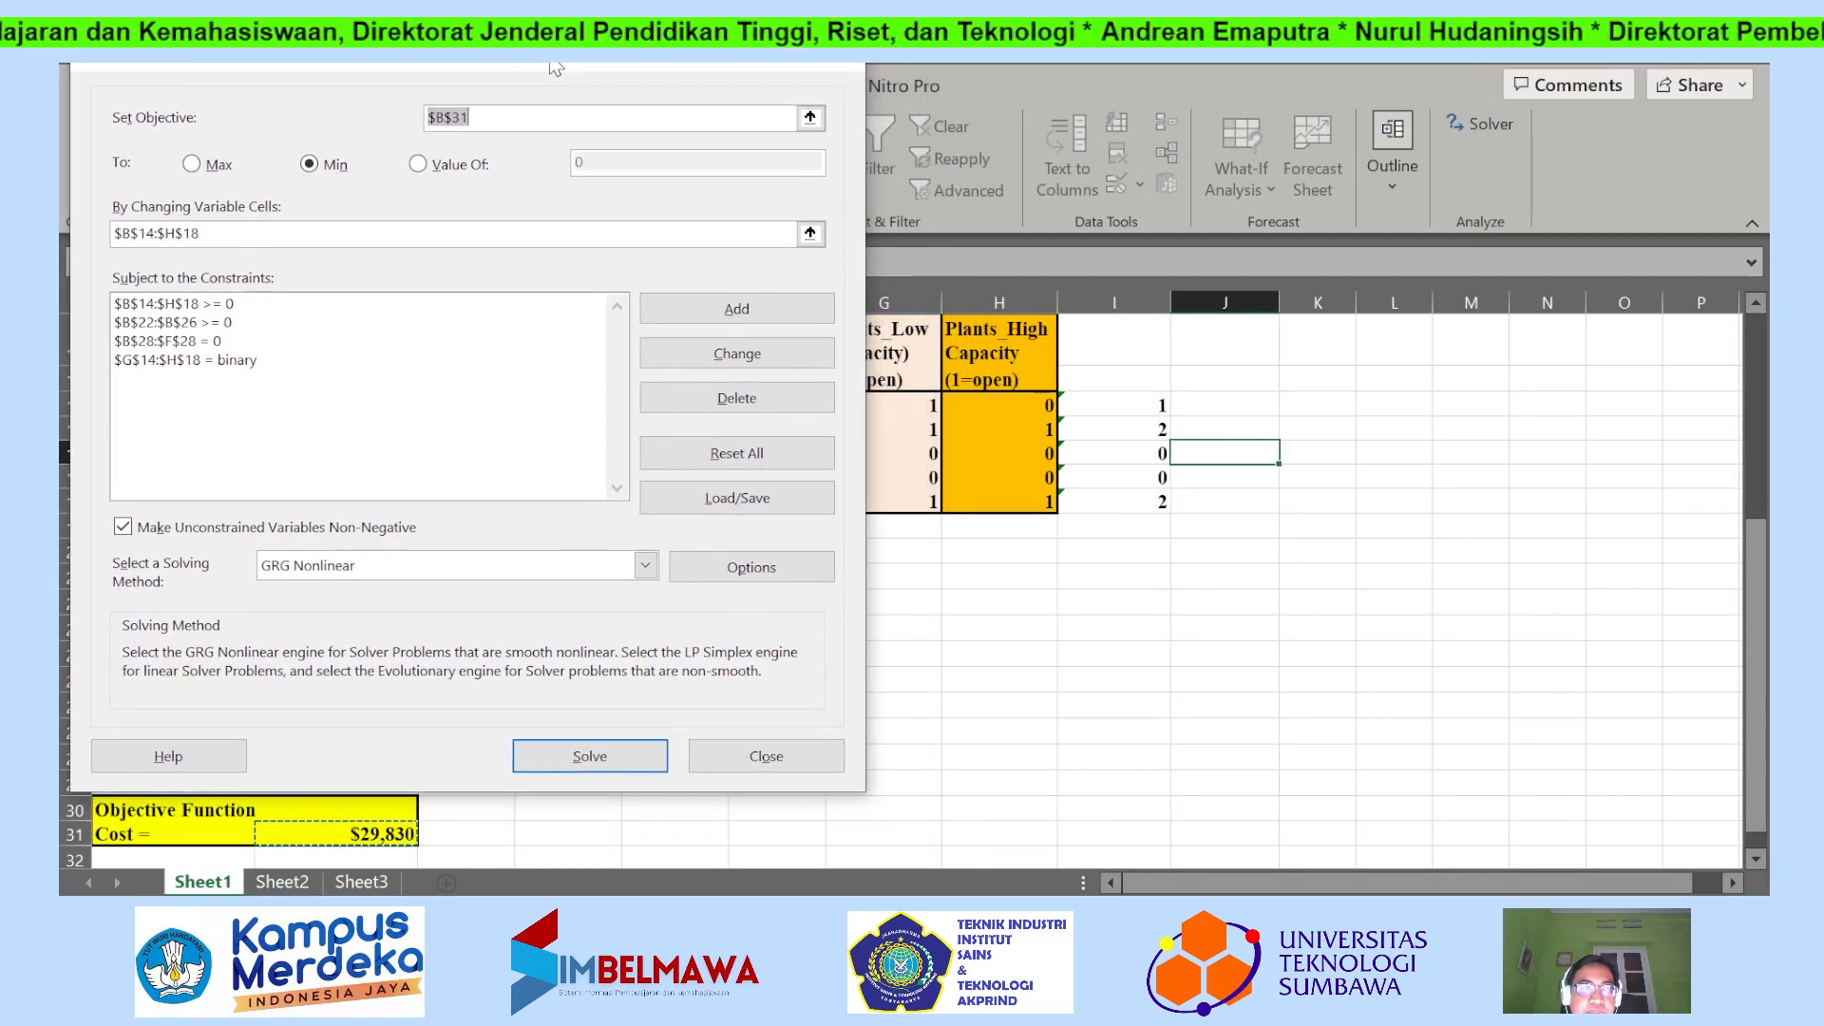
pyautogui.click(727, 309)
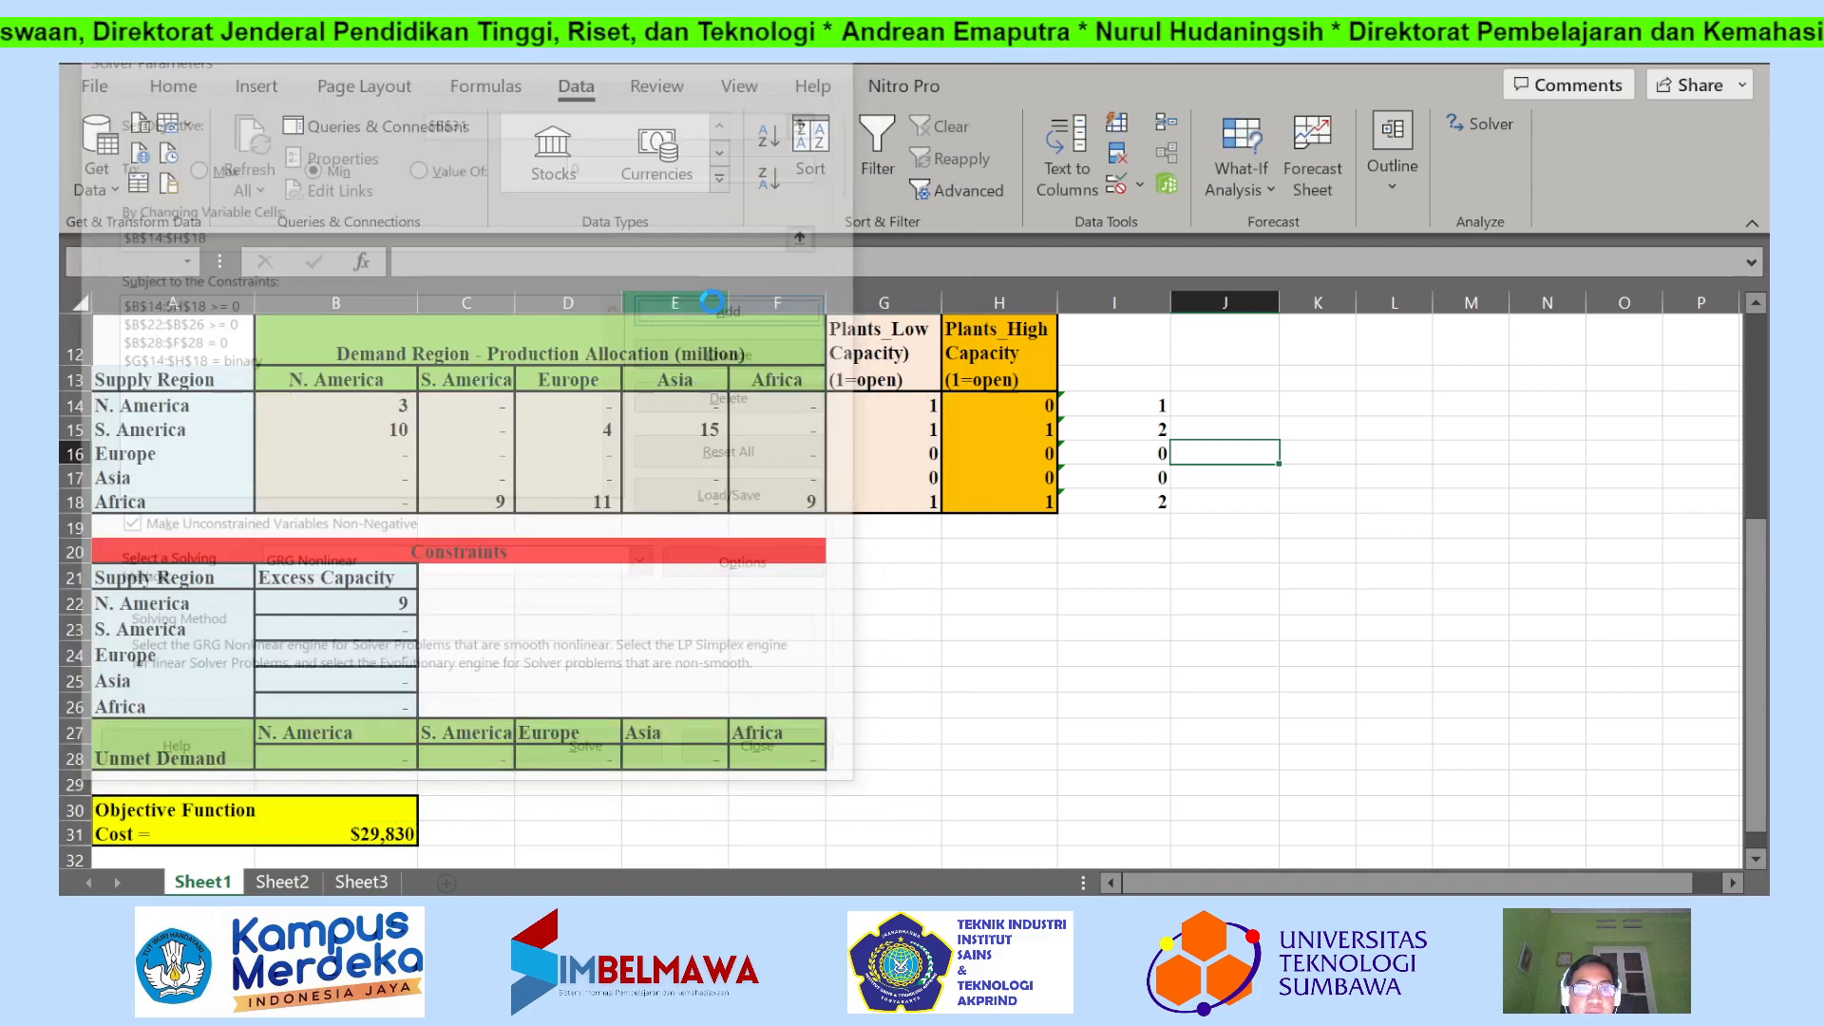
pyautogui.click(1129, 413)
pyautogui.moveTo(1130, 413); pyautogui.dragTo(1123, 493)
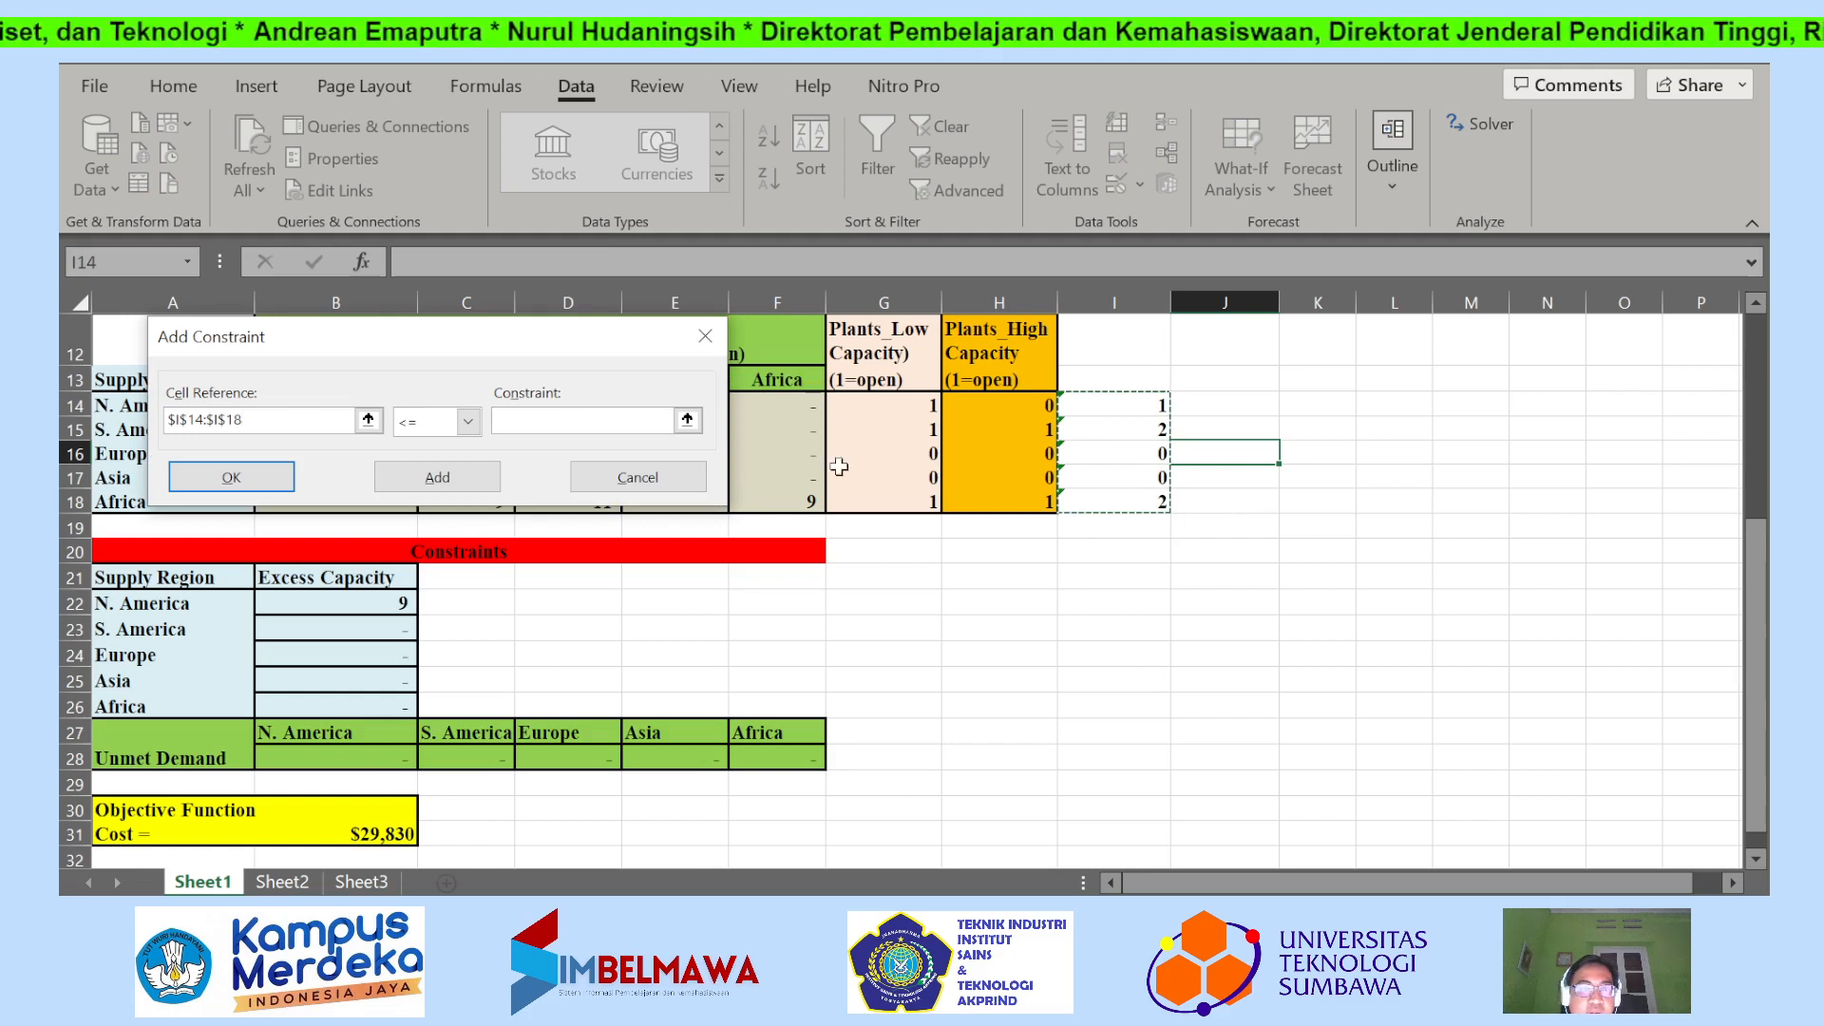
# Set the constraint on the open-plant totals to less than or equal to 1.
pyautogui.click(467, 421)
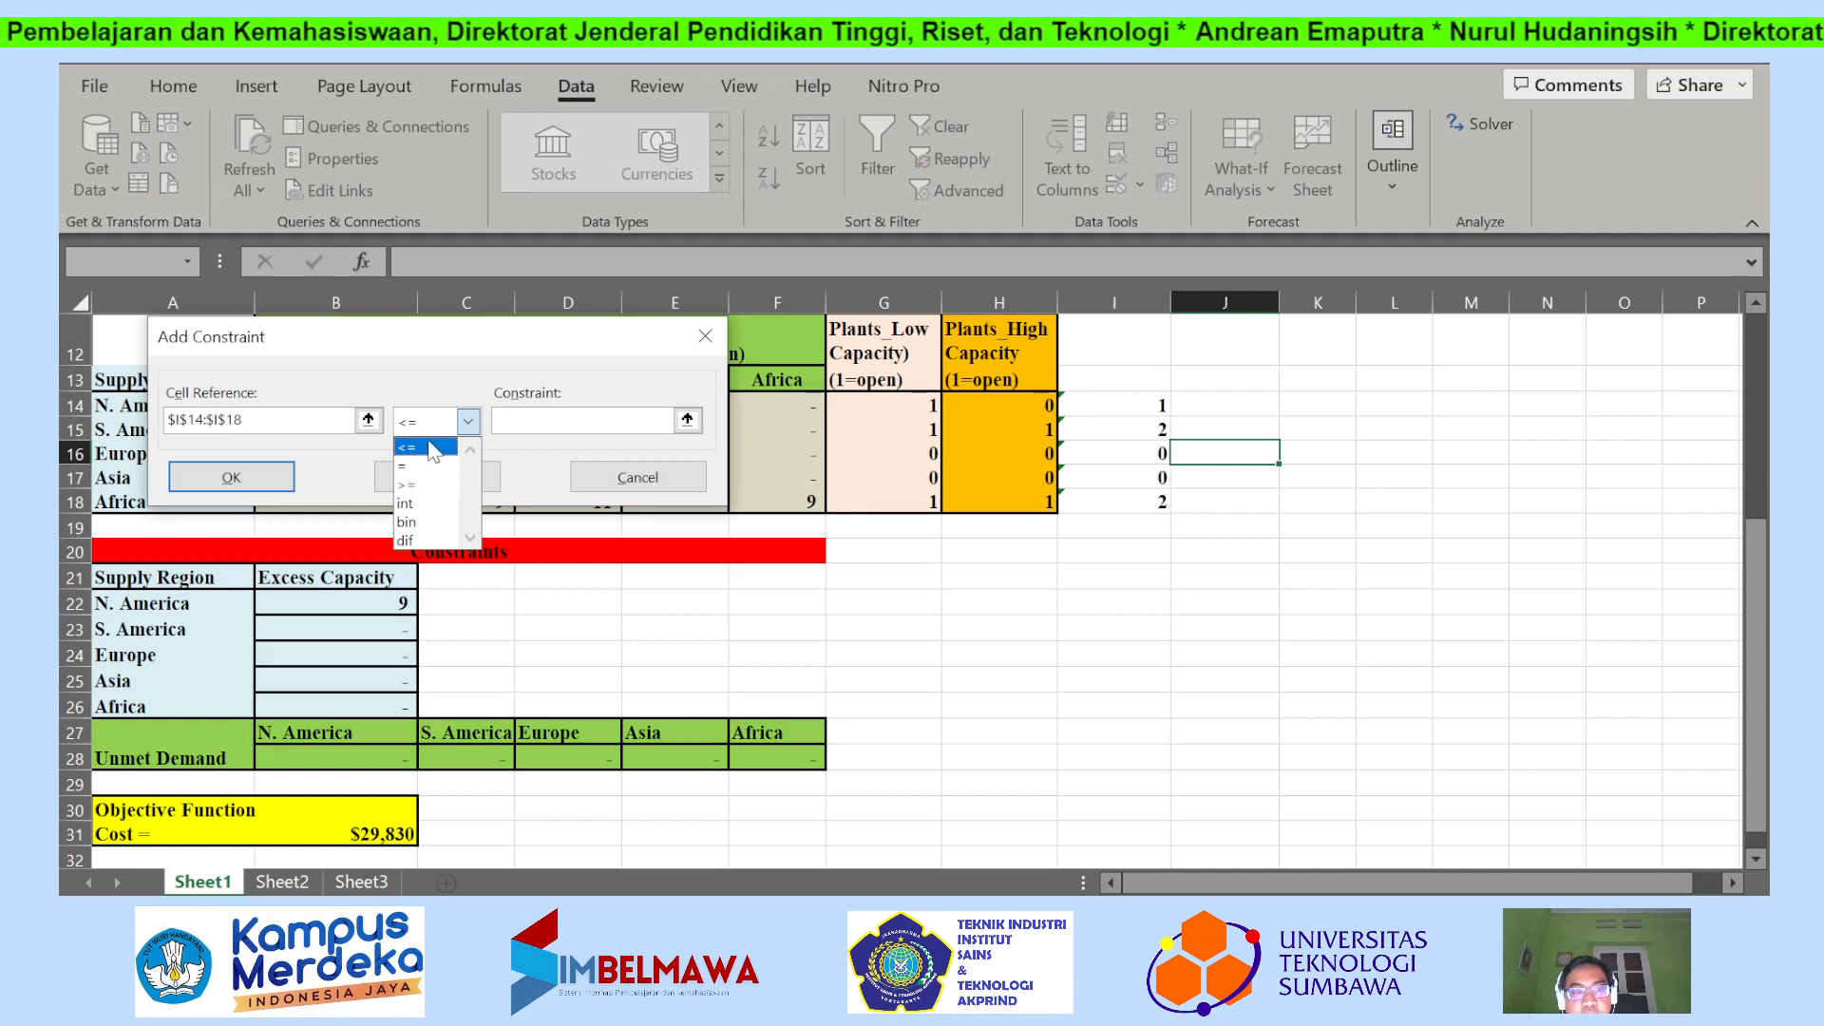
pyautogui.click(431, 447)
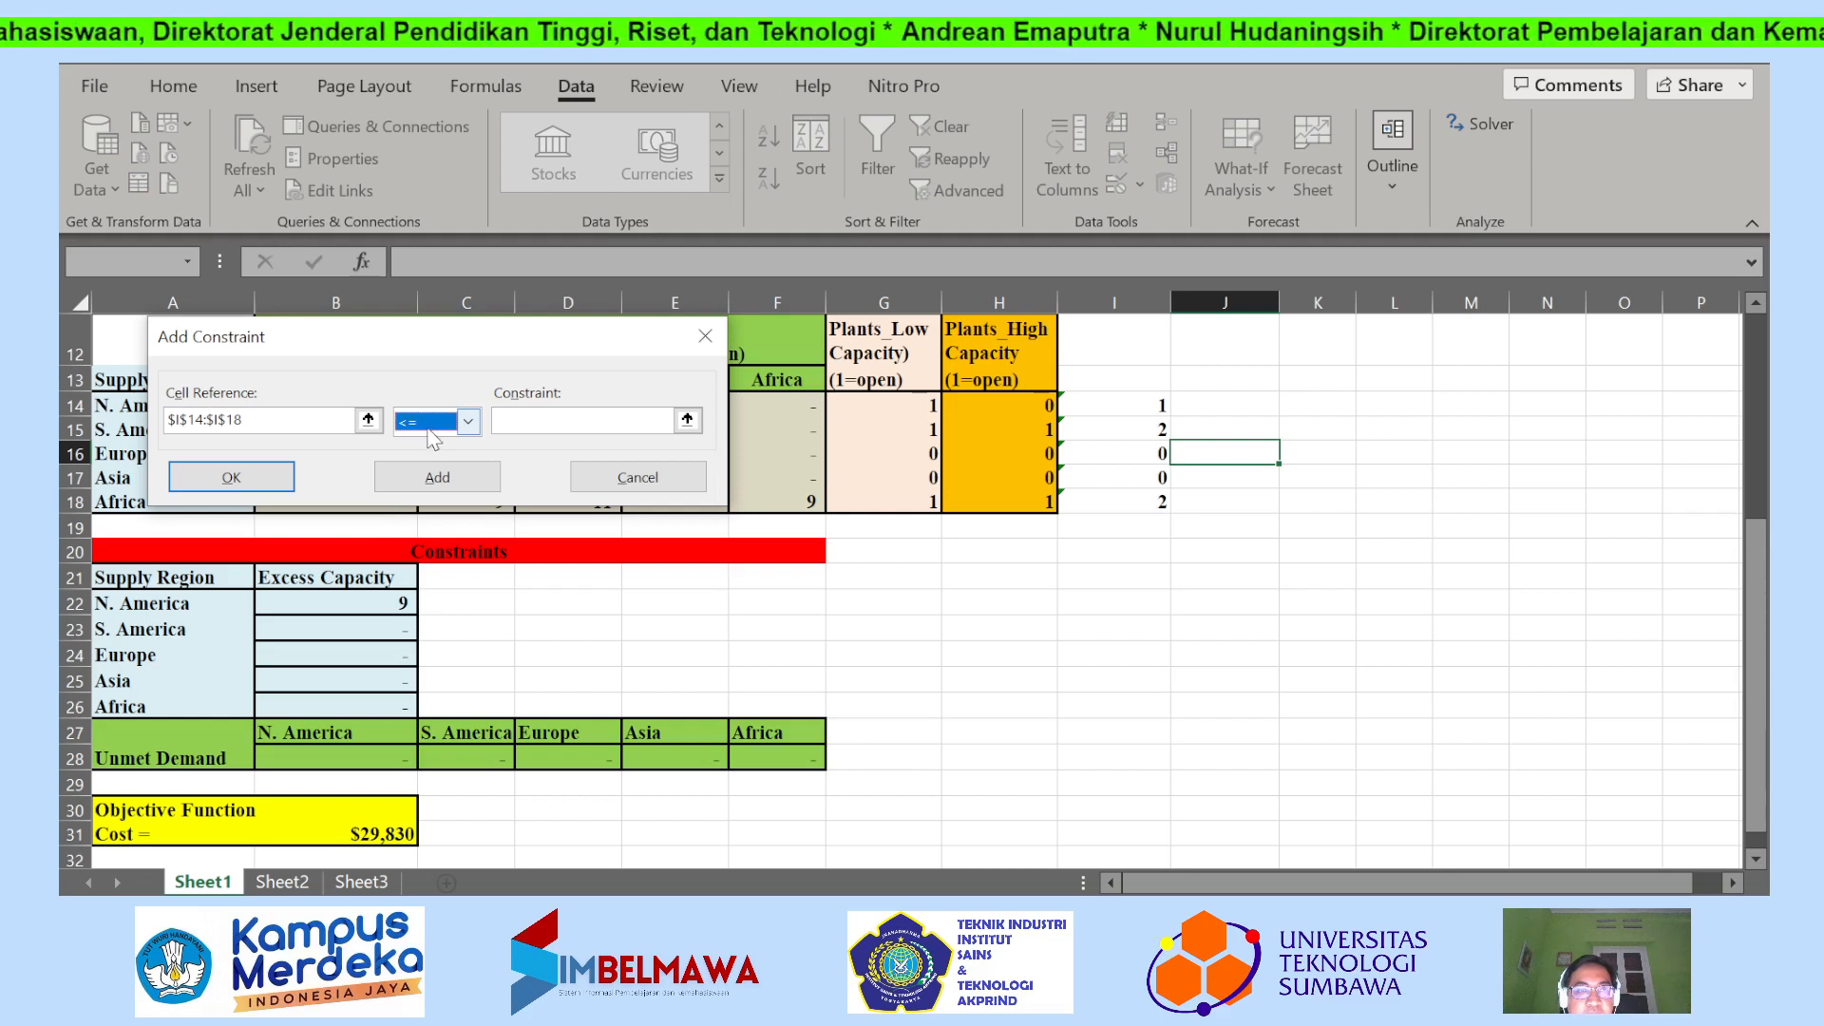
pyautogui.click(687, 421)
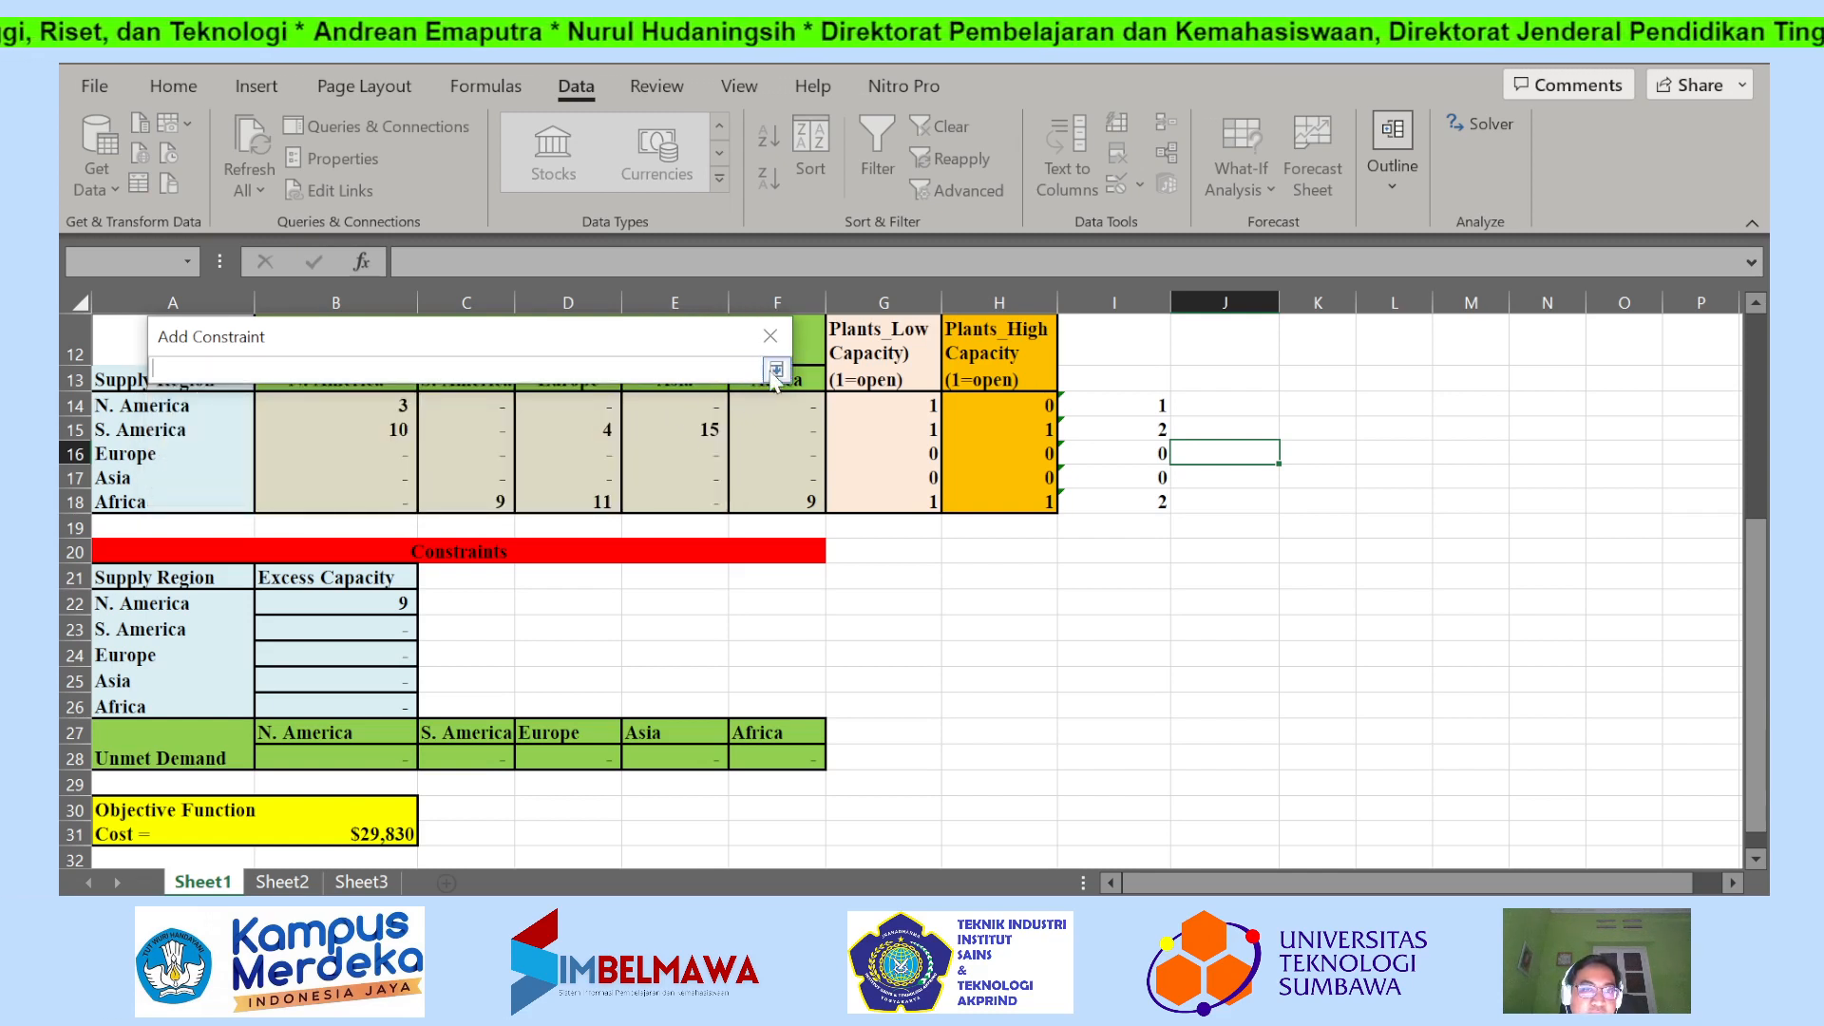
pyautogui.write('1')
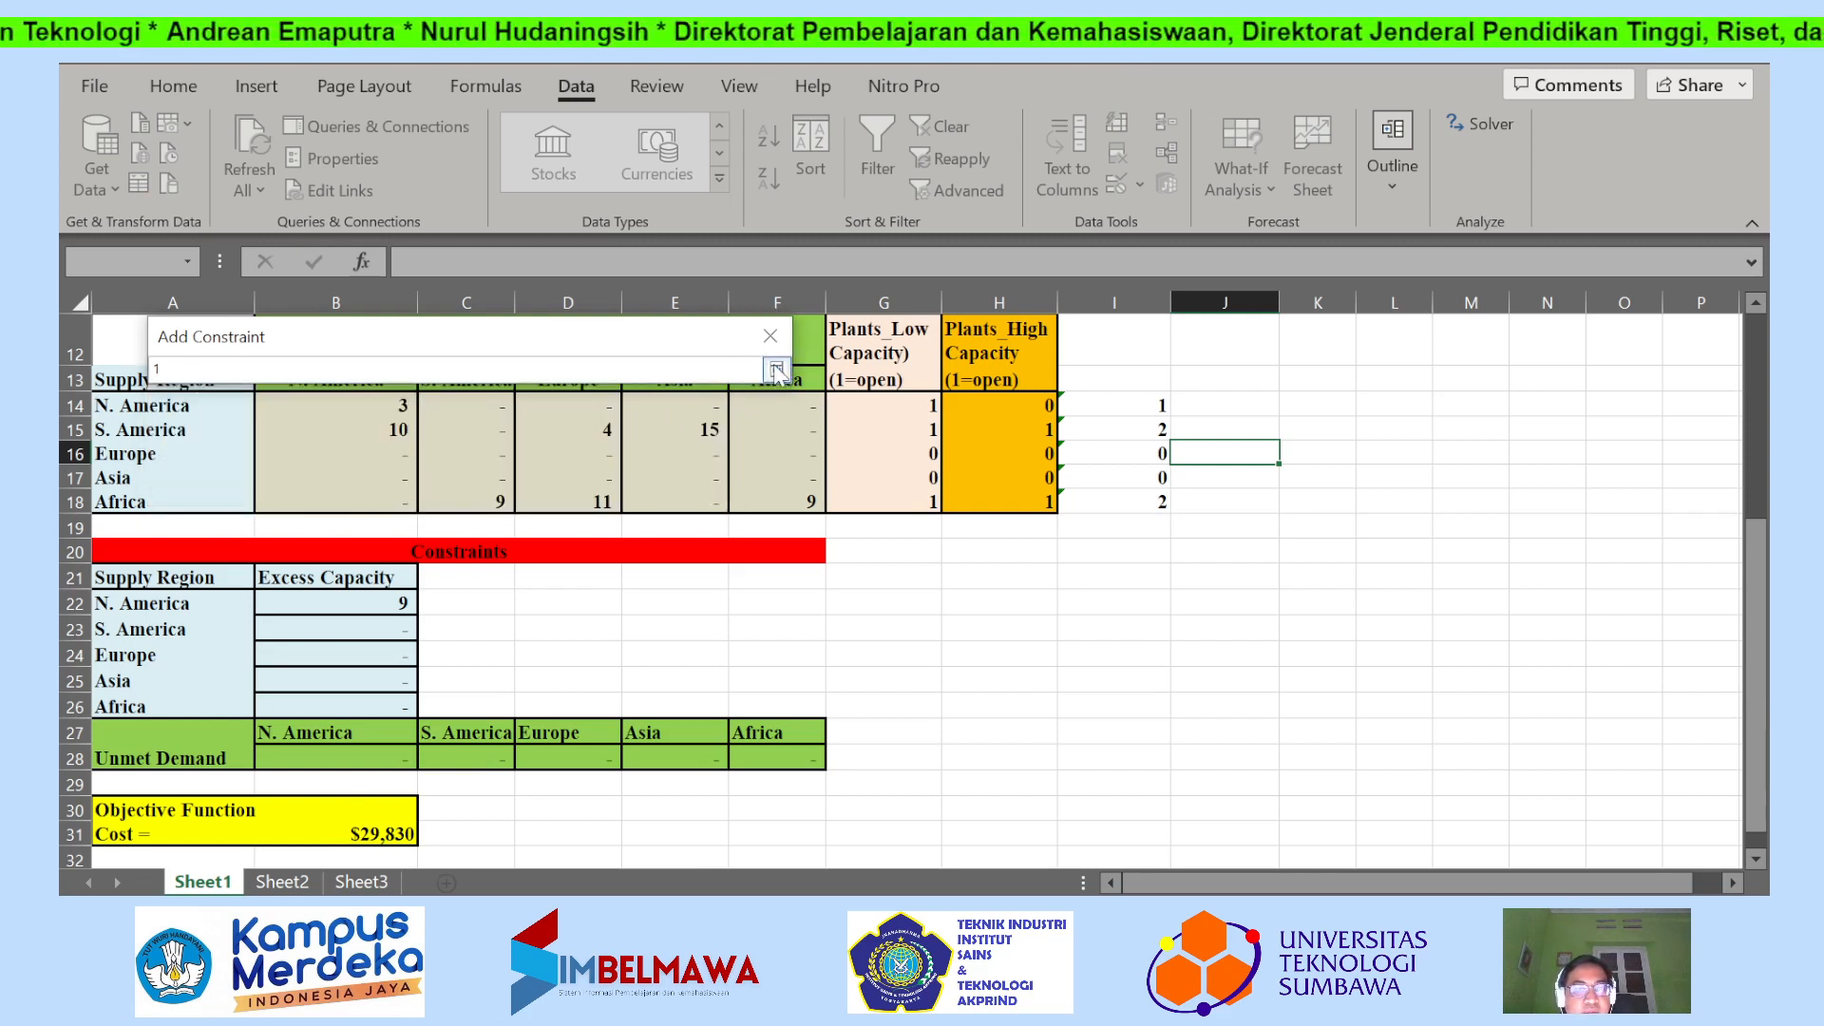
pyautogui.click(776, 370)
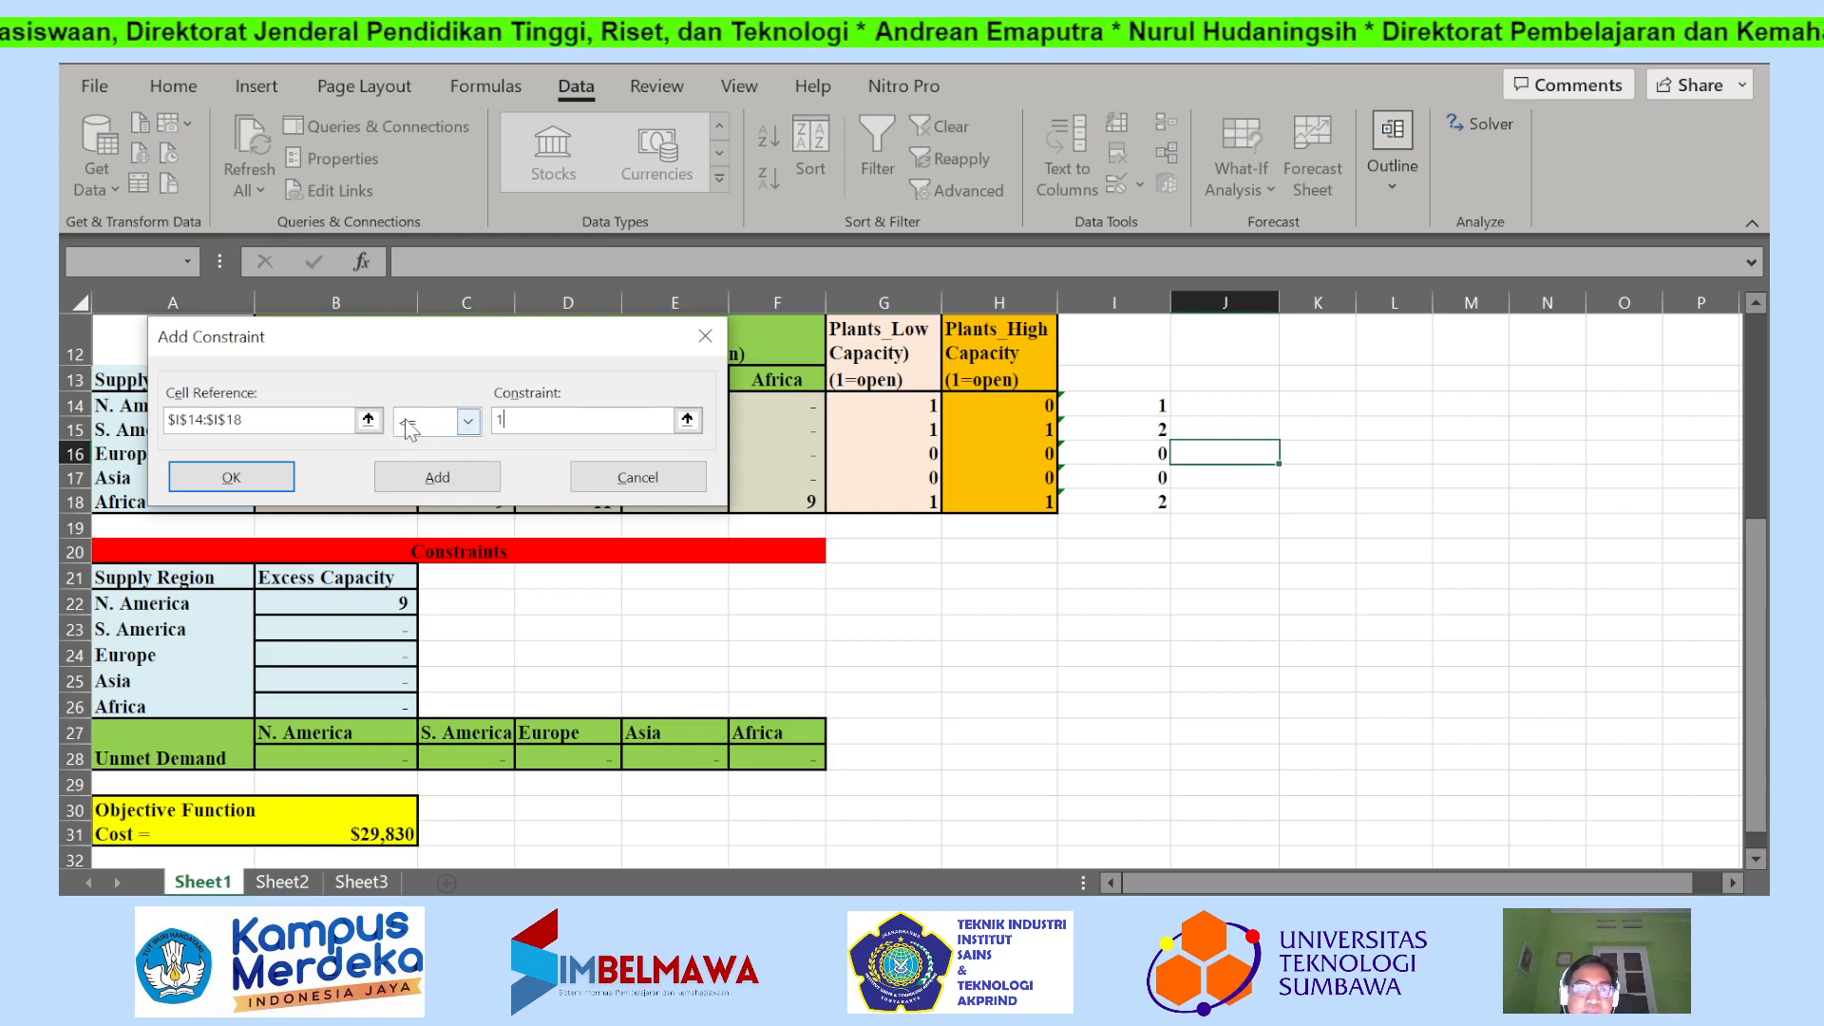
# Try = as the constraint's operator and switch it back to <=.
pyautogui.click(469, 429)
pyautogui.click(449, 465)
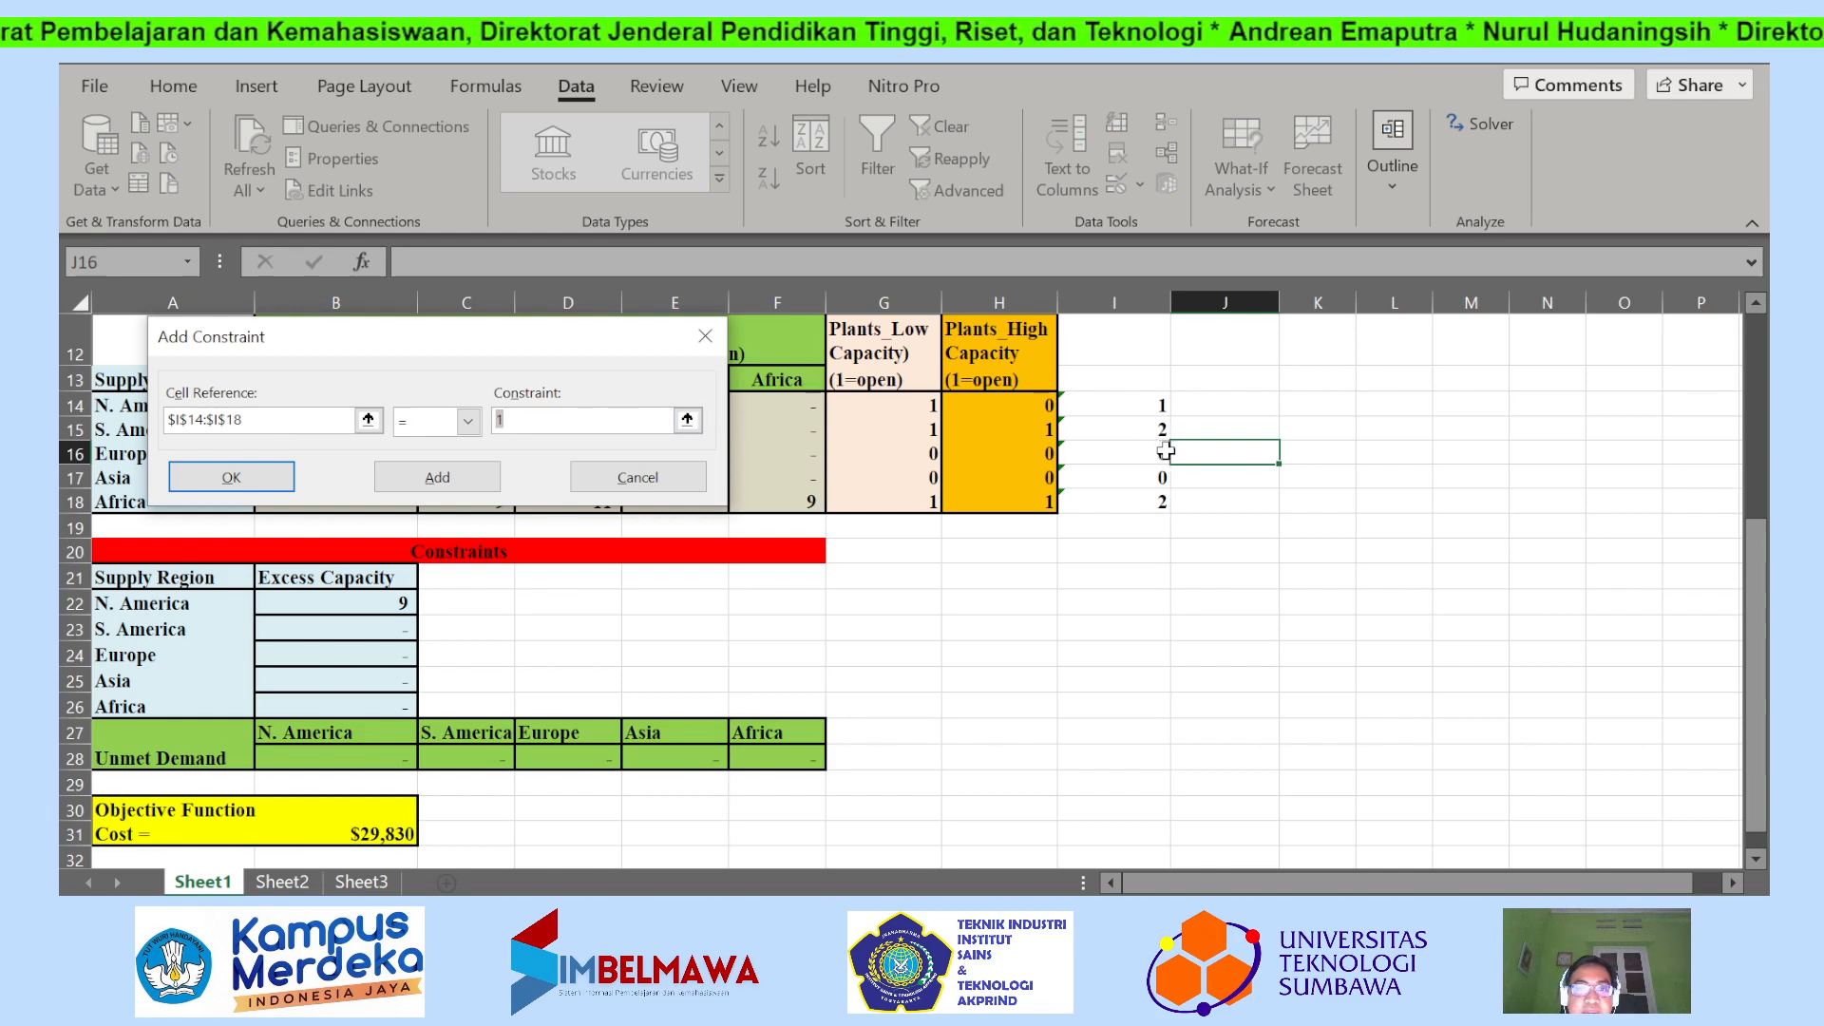
pyautogui.click(469, 421)
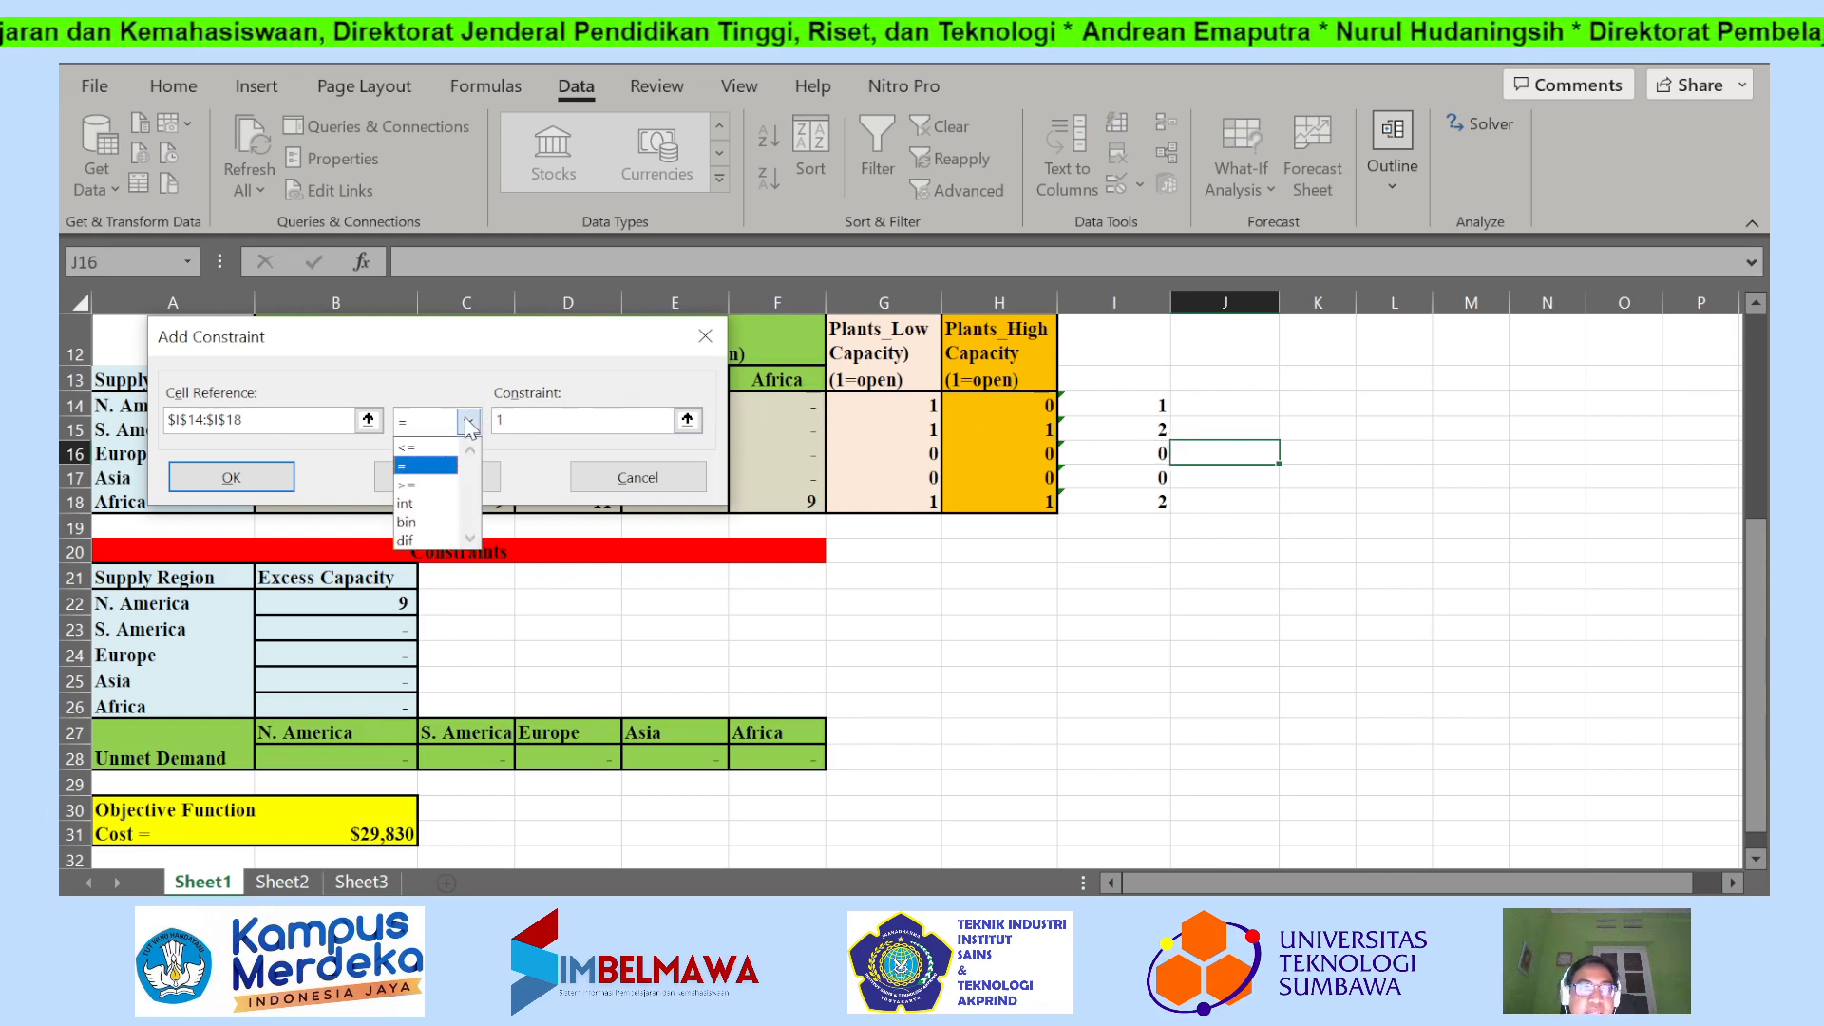
pyautogui.click(451, 447)
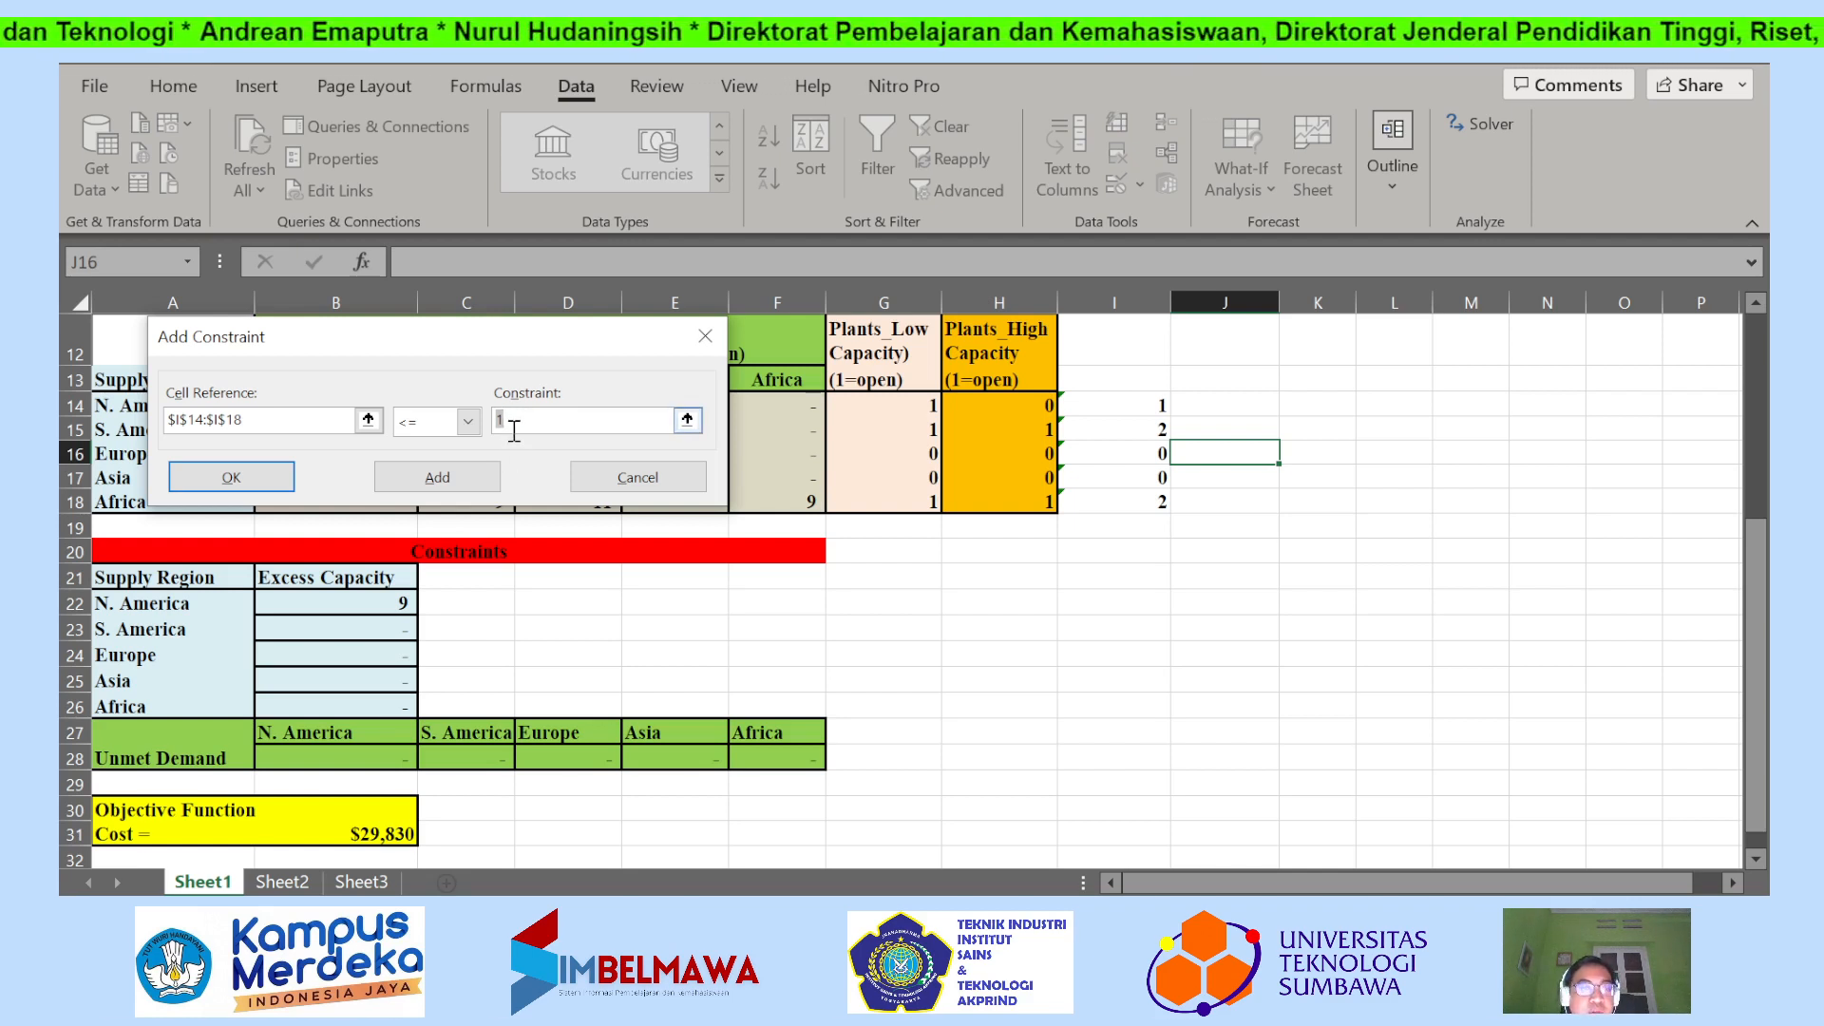
# Add the constraint to the Solver model, leave constraint entry, and move Solver Parameters aside to uncover the decision variables.
pyautogui.click(469, 492)
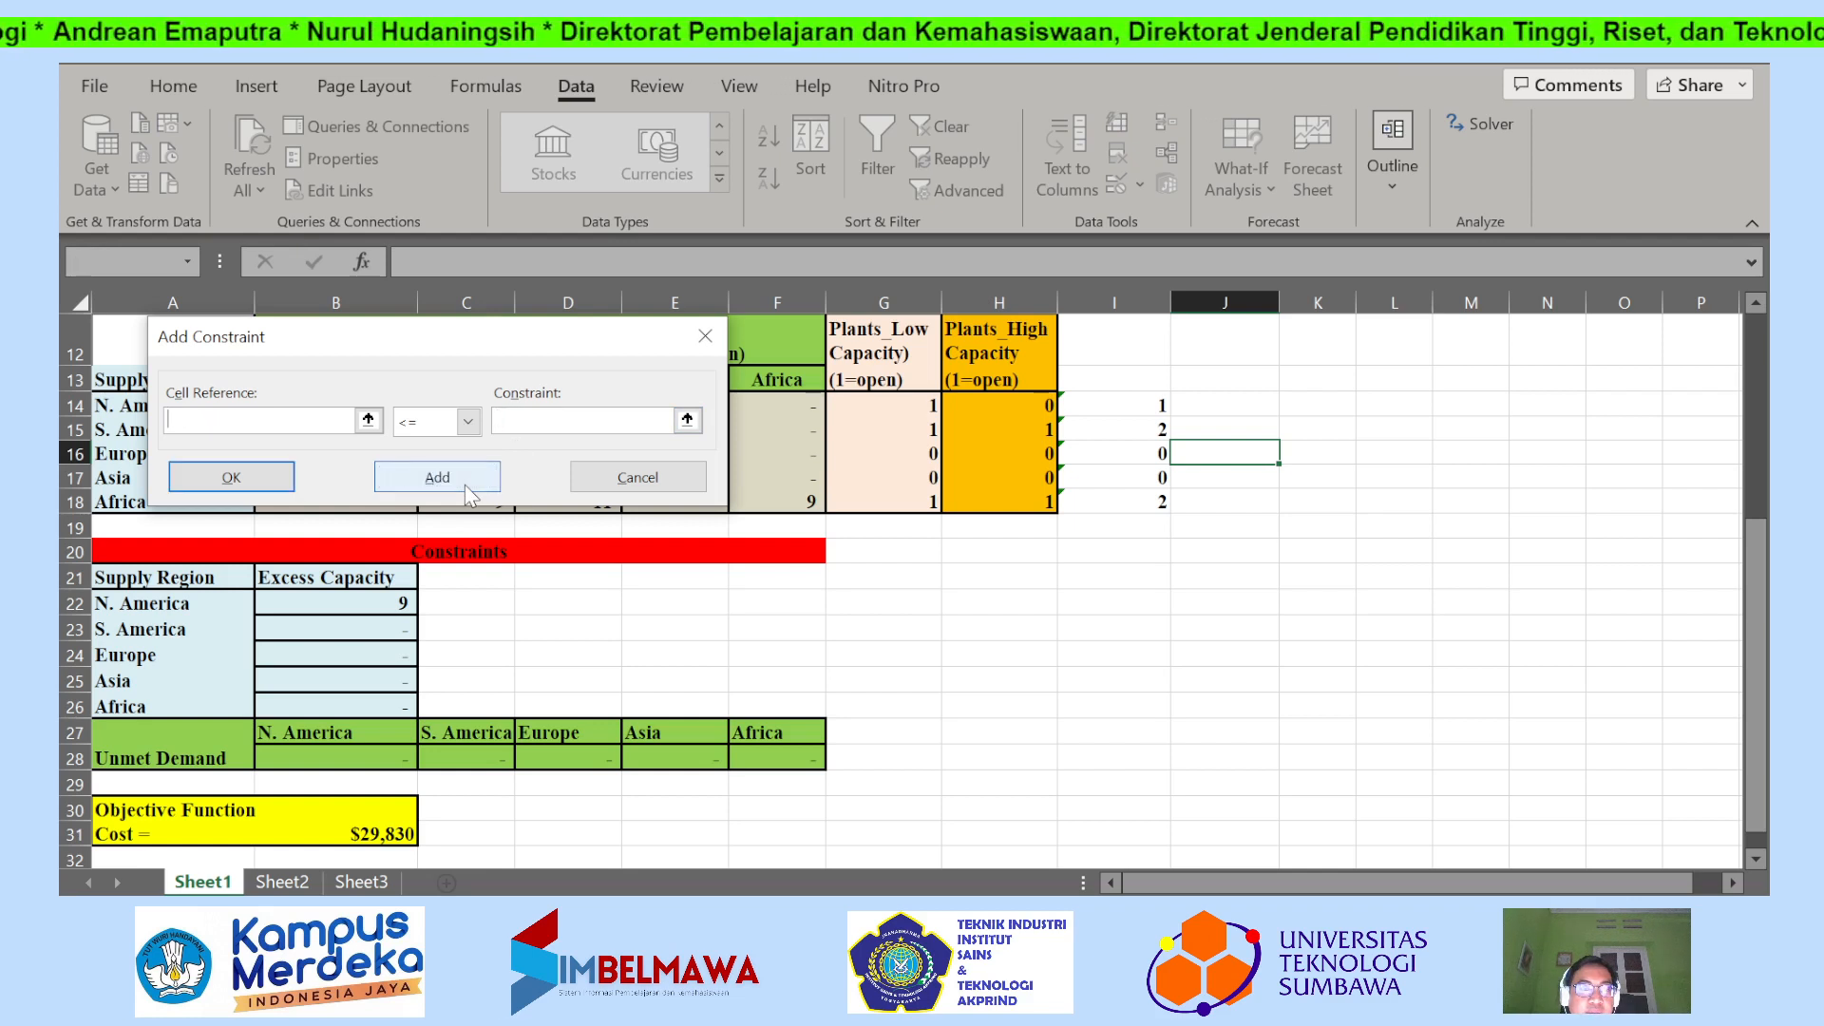
pyautogui.click(283, 478)
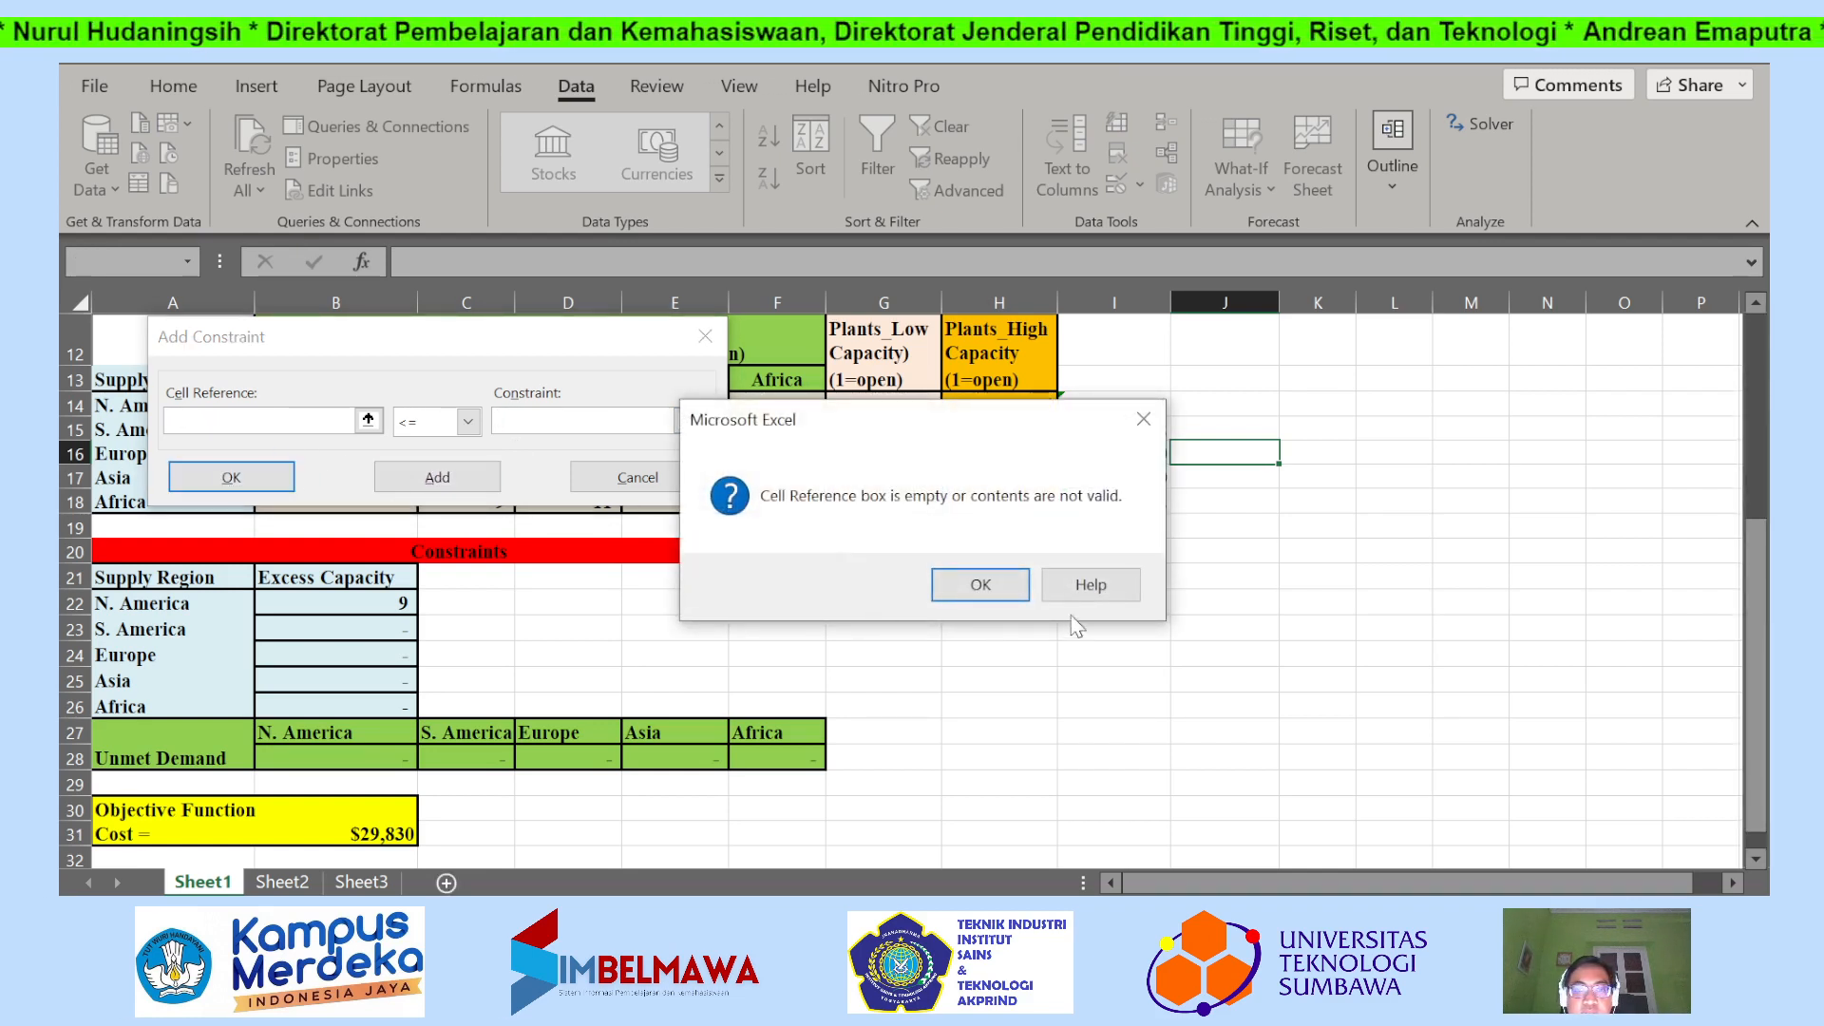
pyautogui.click(1142, 422)
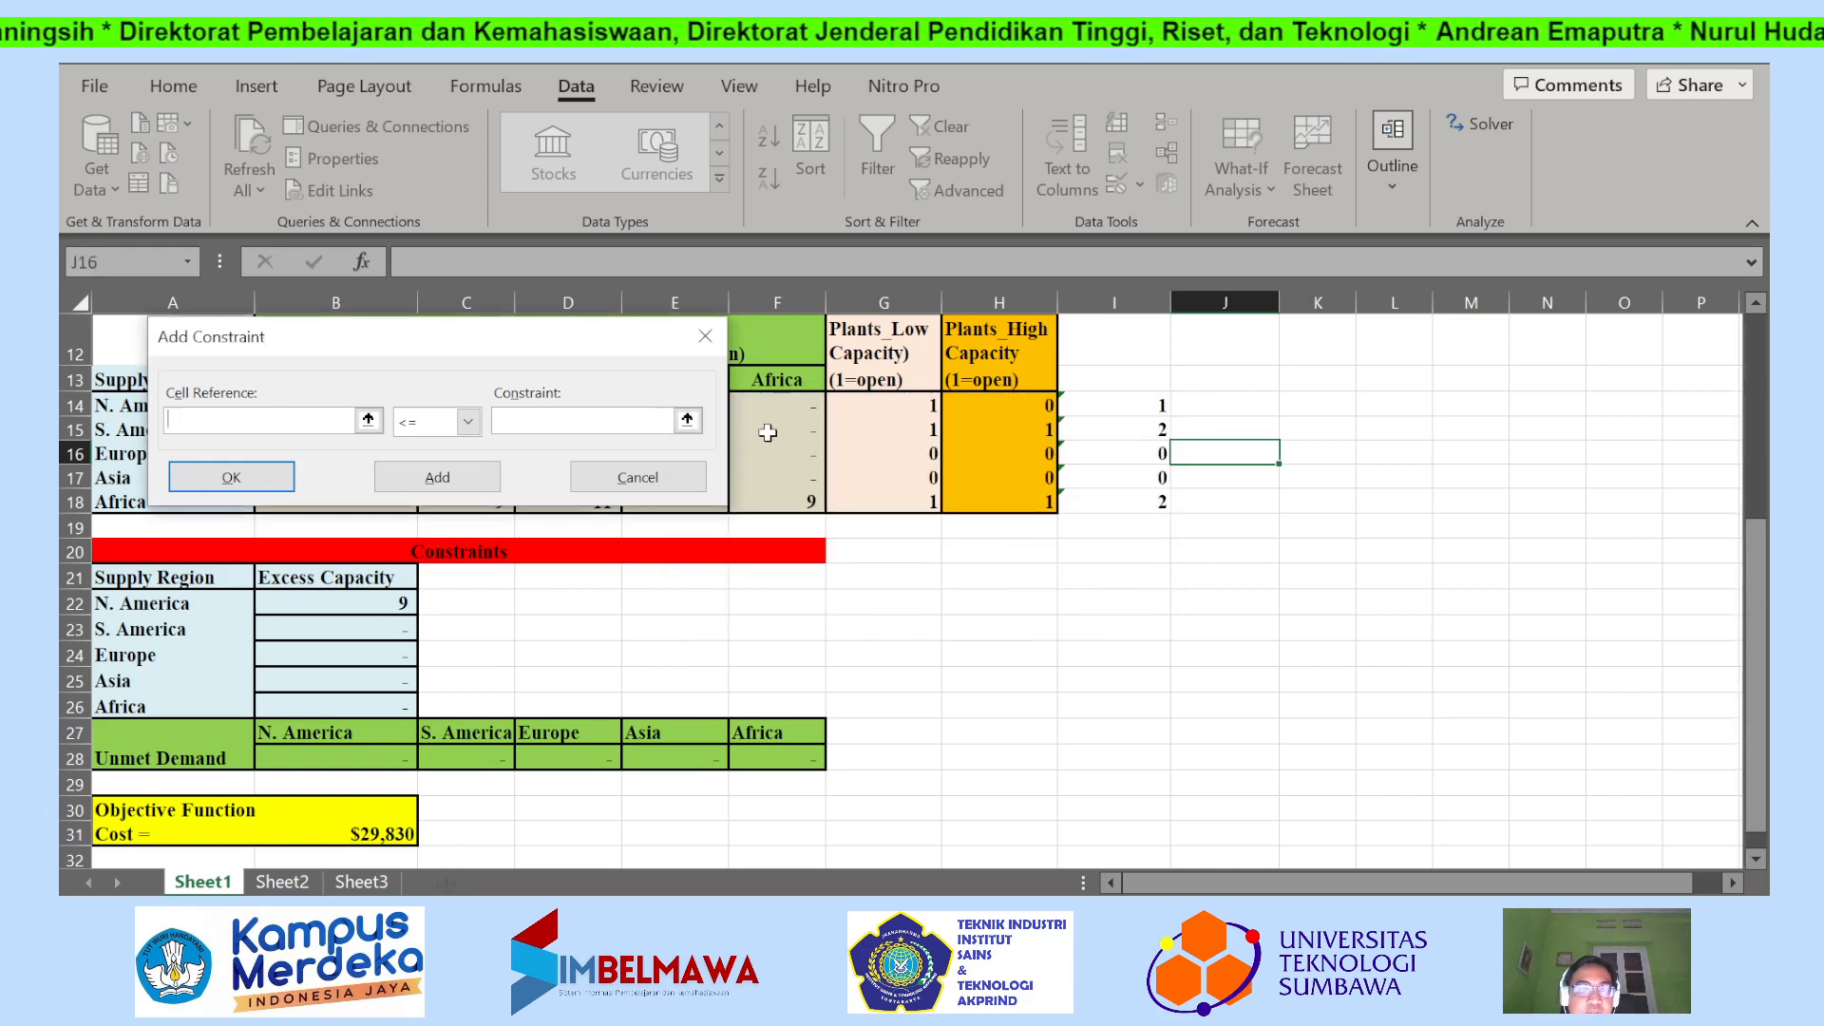
pyautogui.click(637, 477)
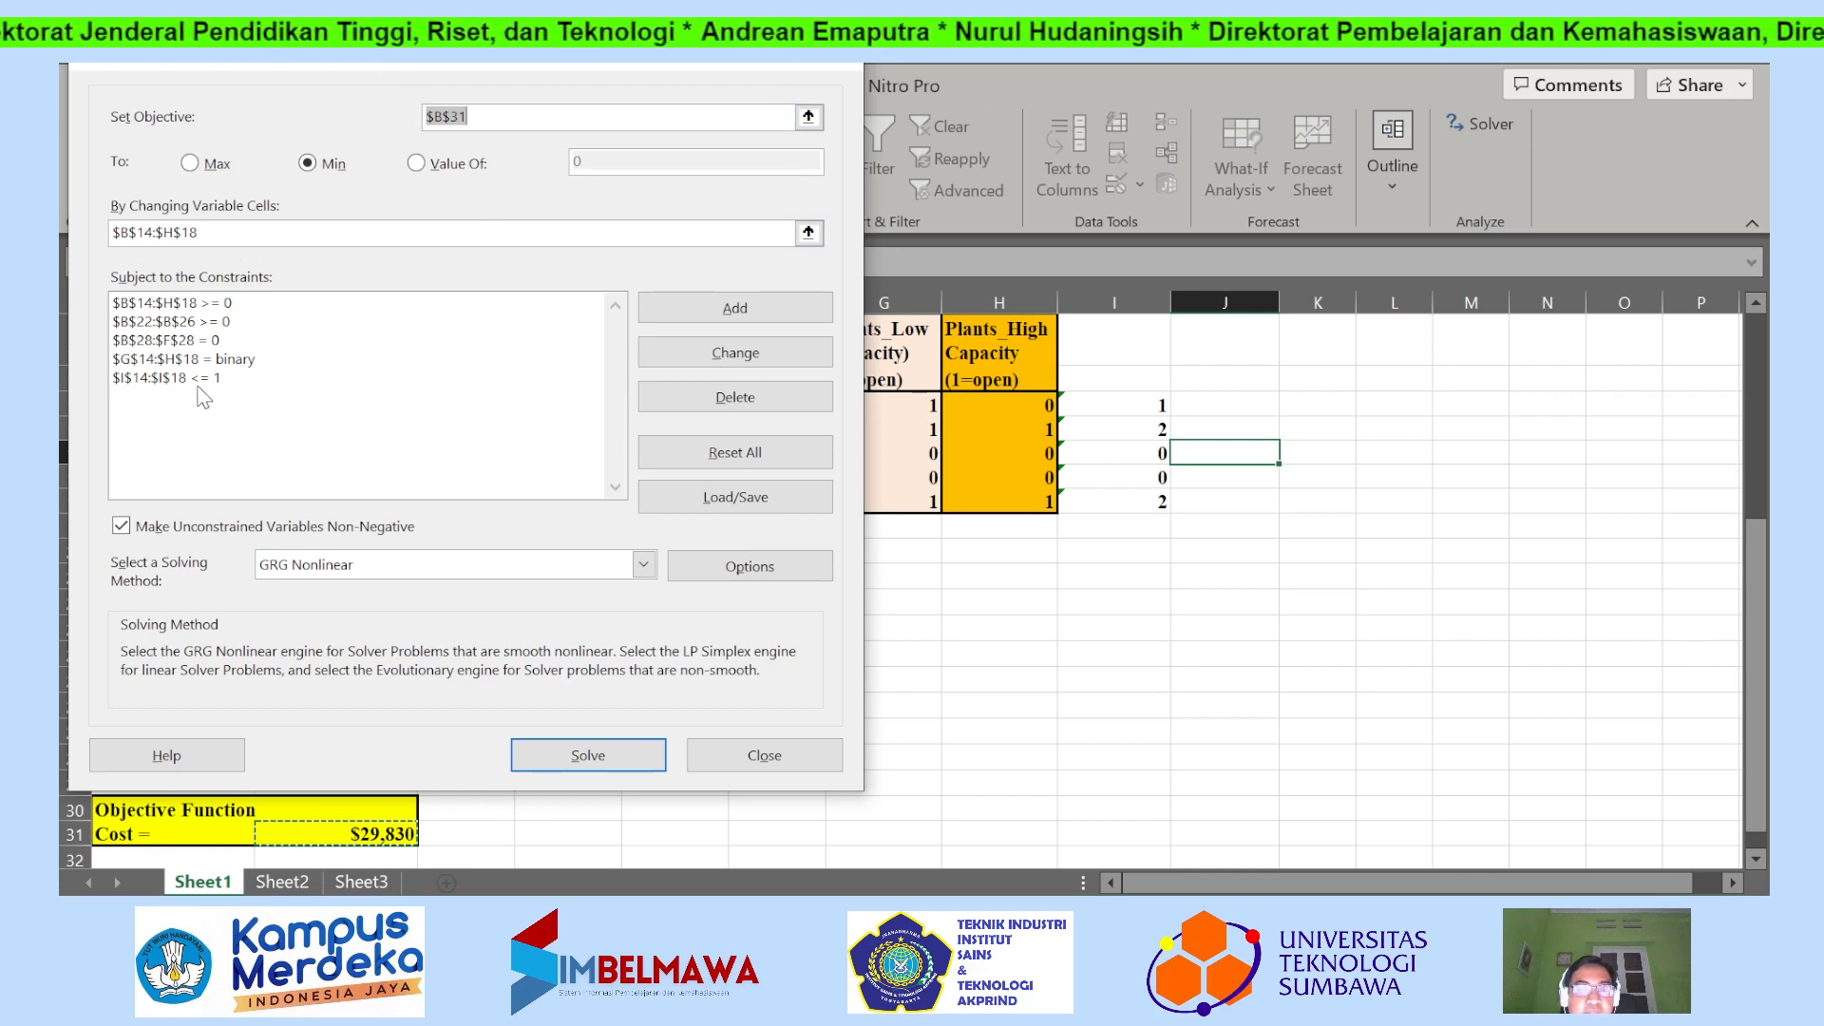
pyautogui.moveTo(295, 63); pyautogui.dragTo(998, 180)
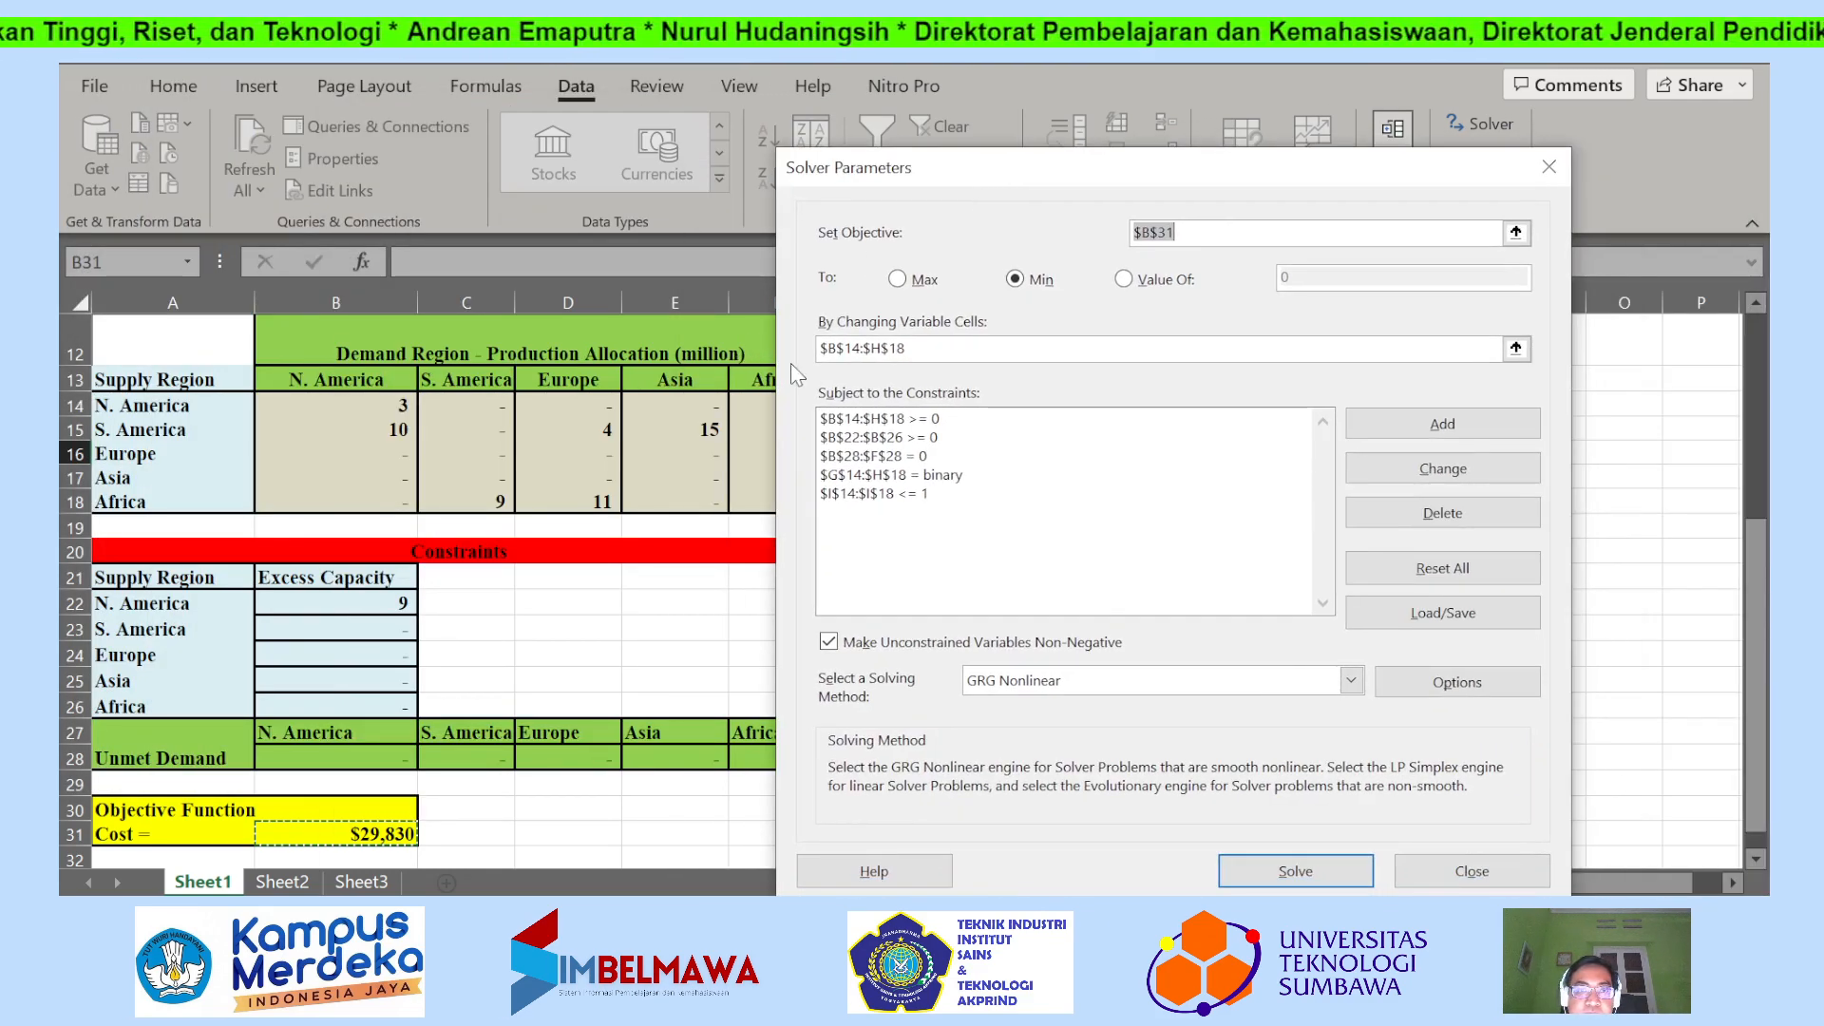
pyautogui.moveTo(1041, 167); pyautogui.dragTo(1501, 186)
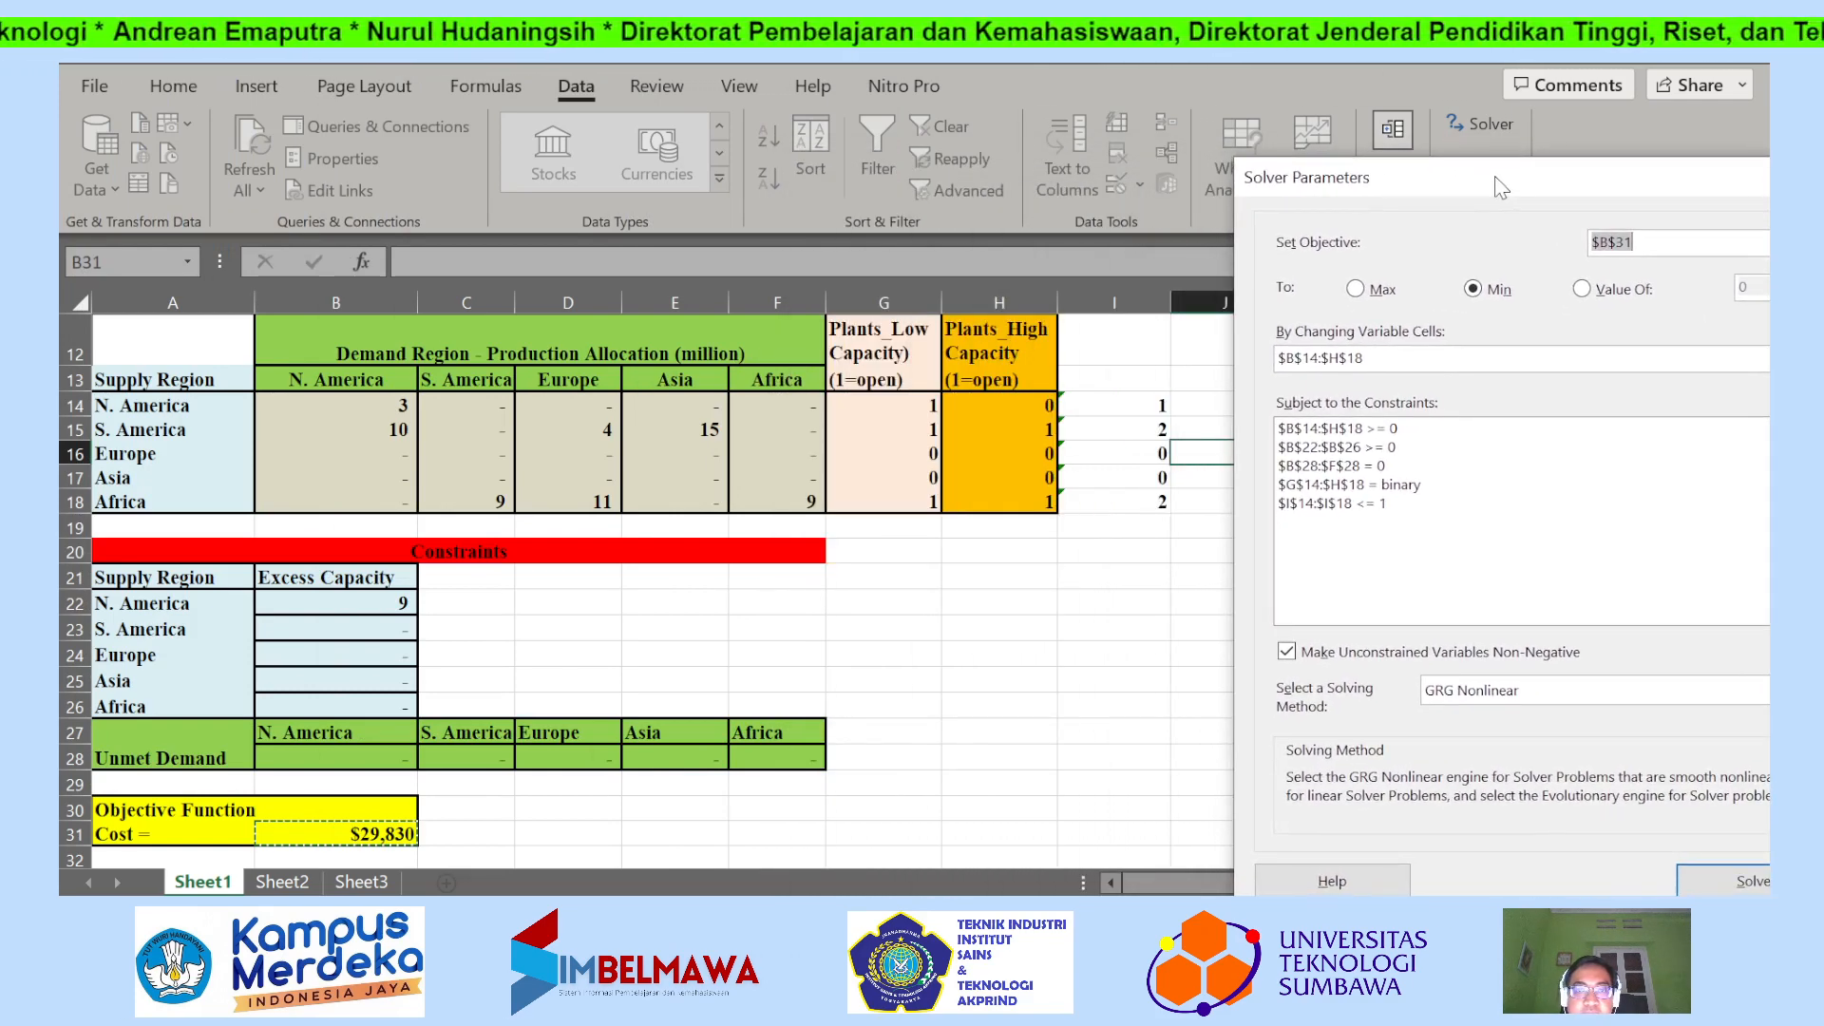
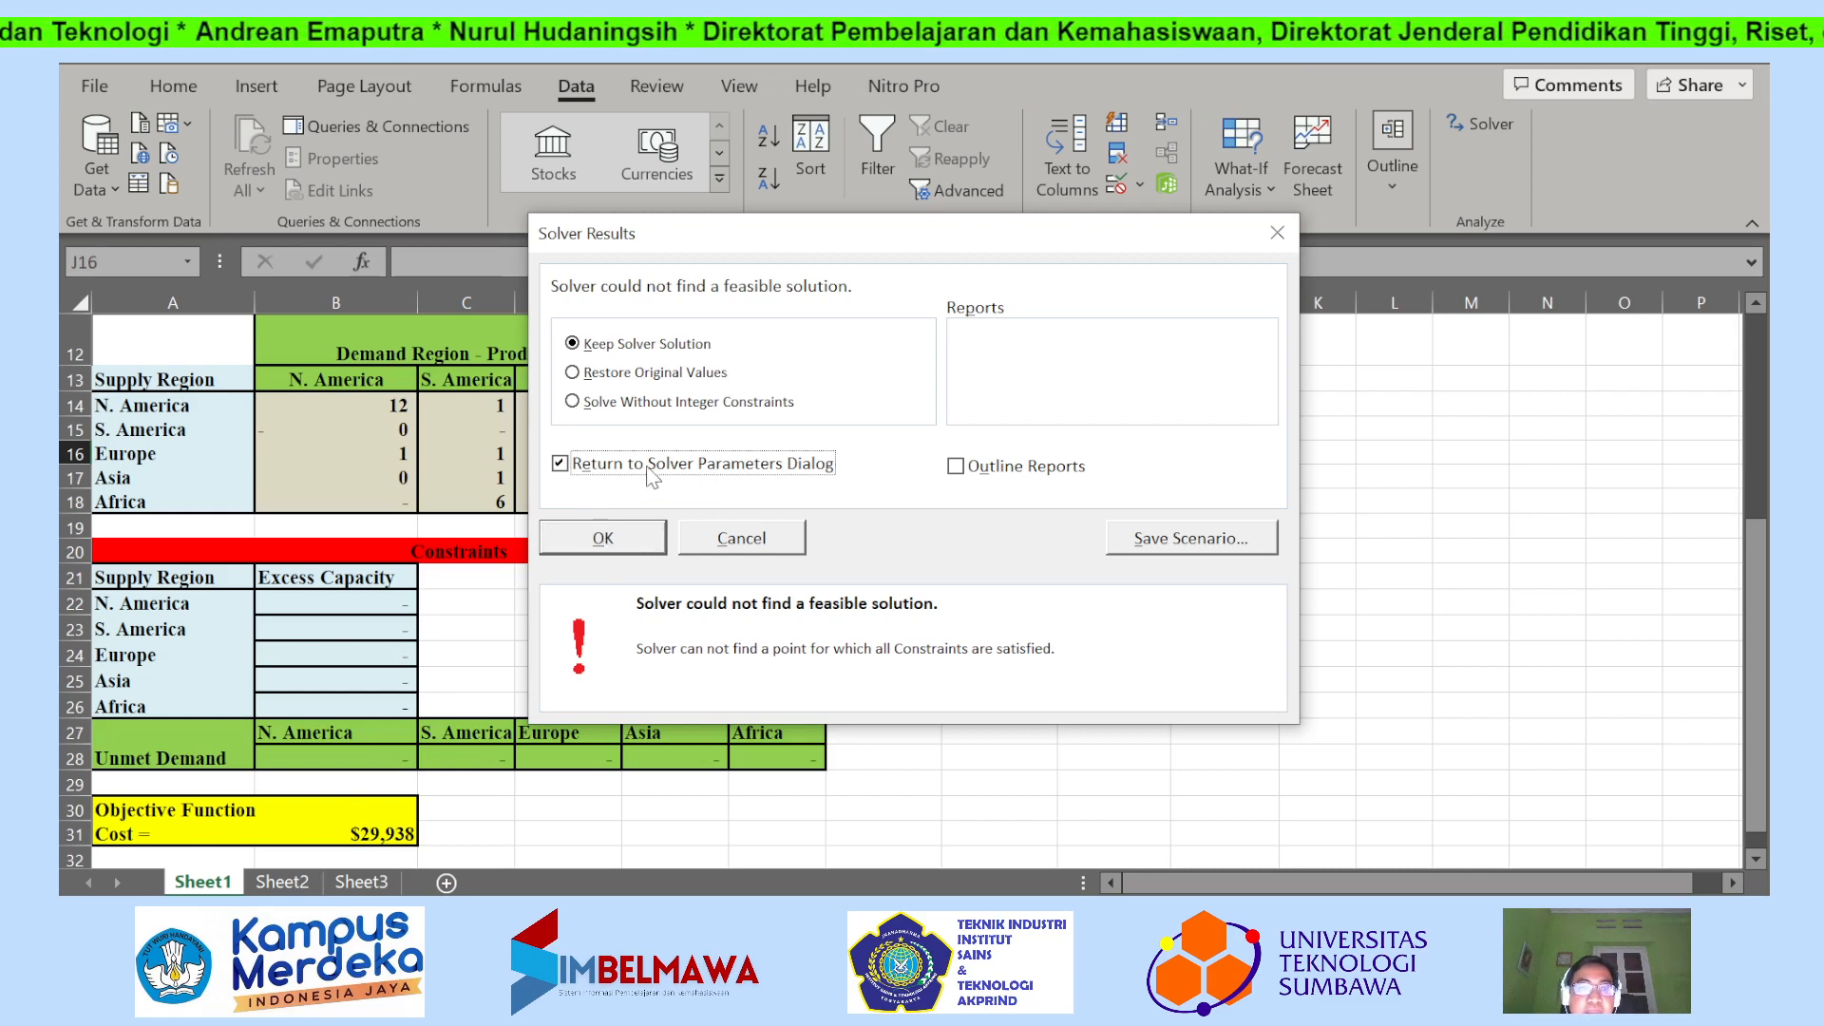
# Return to the Solver parameters and change the constraint on the open-plant totals I14:I18 from <= to = 1.
pyautogui.click(627, 542)
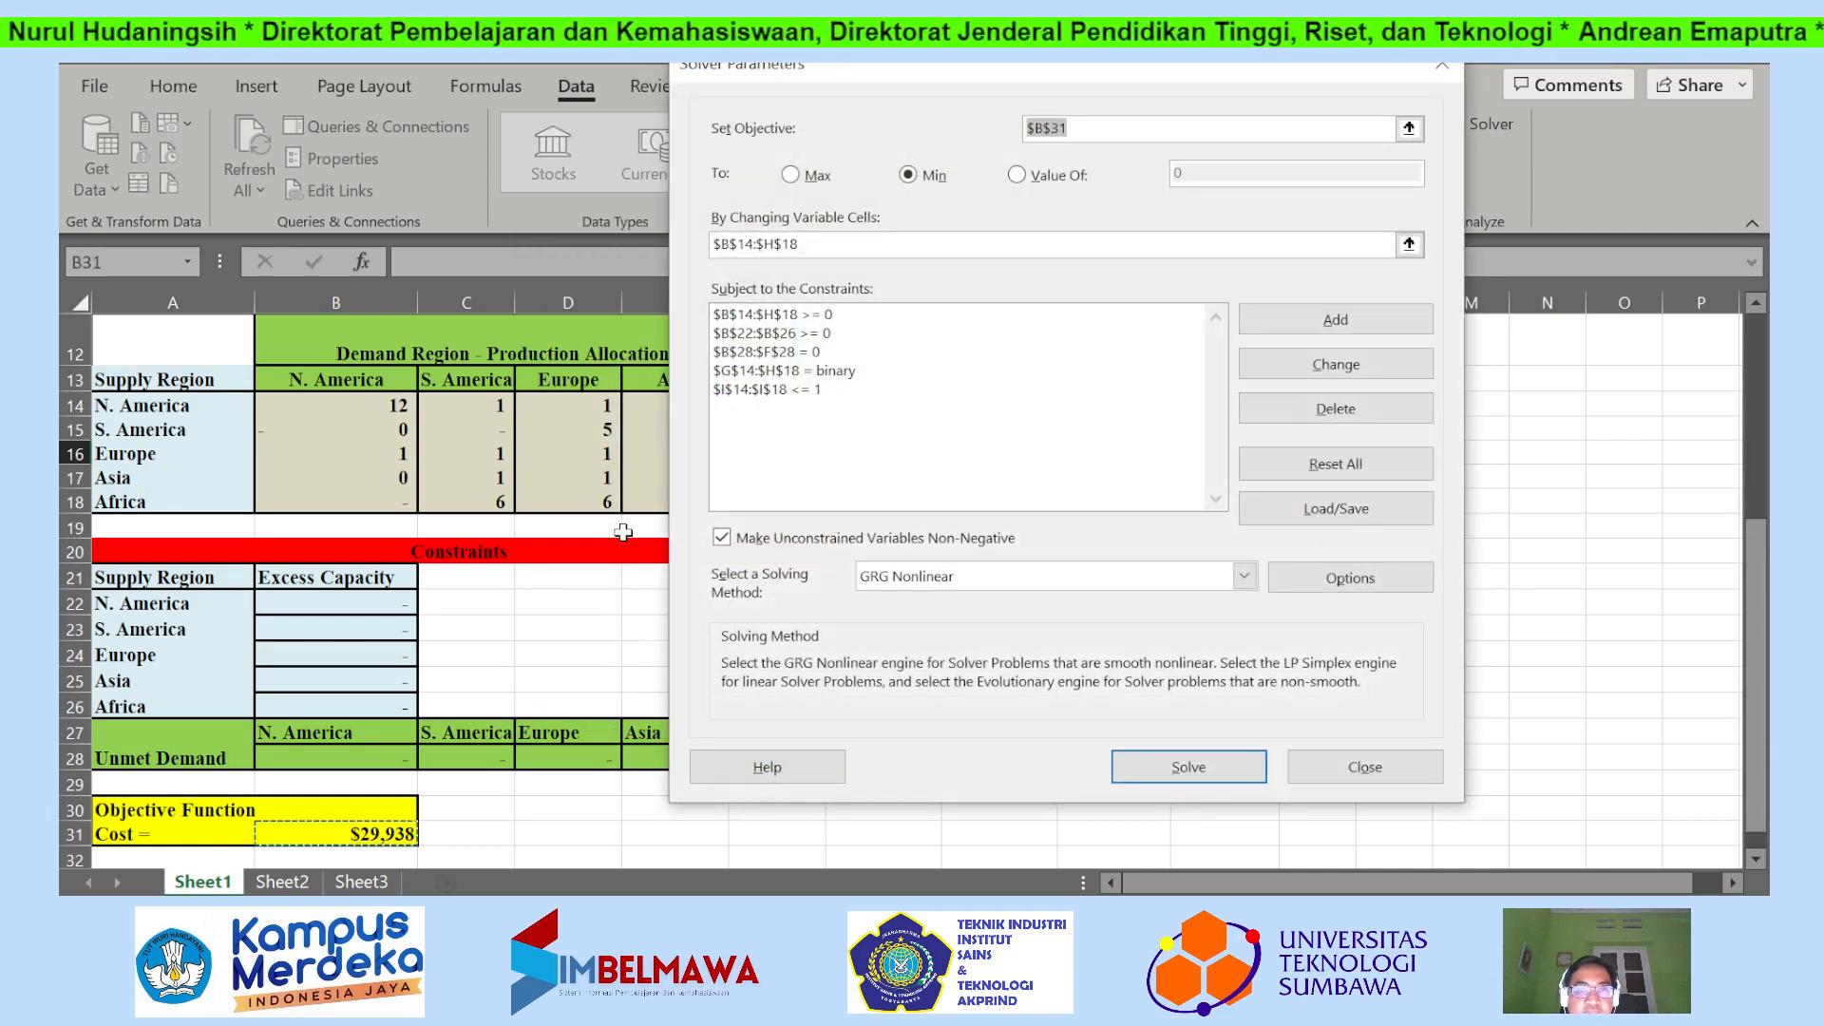
pyautogui.click(799, 392)
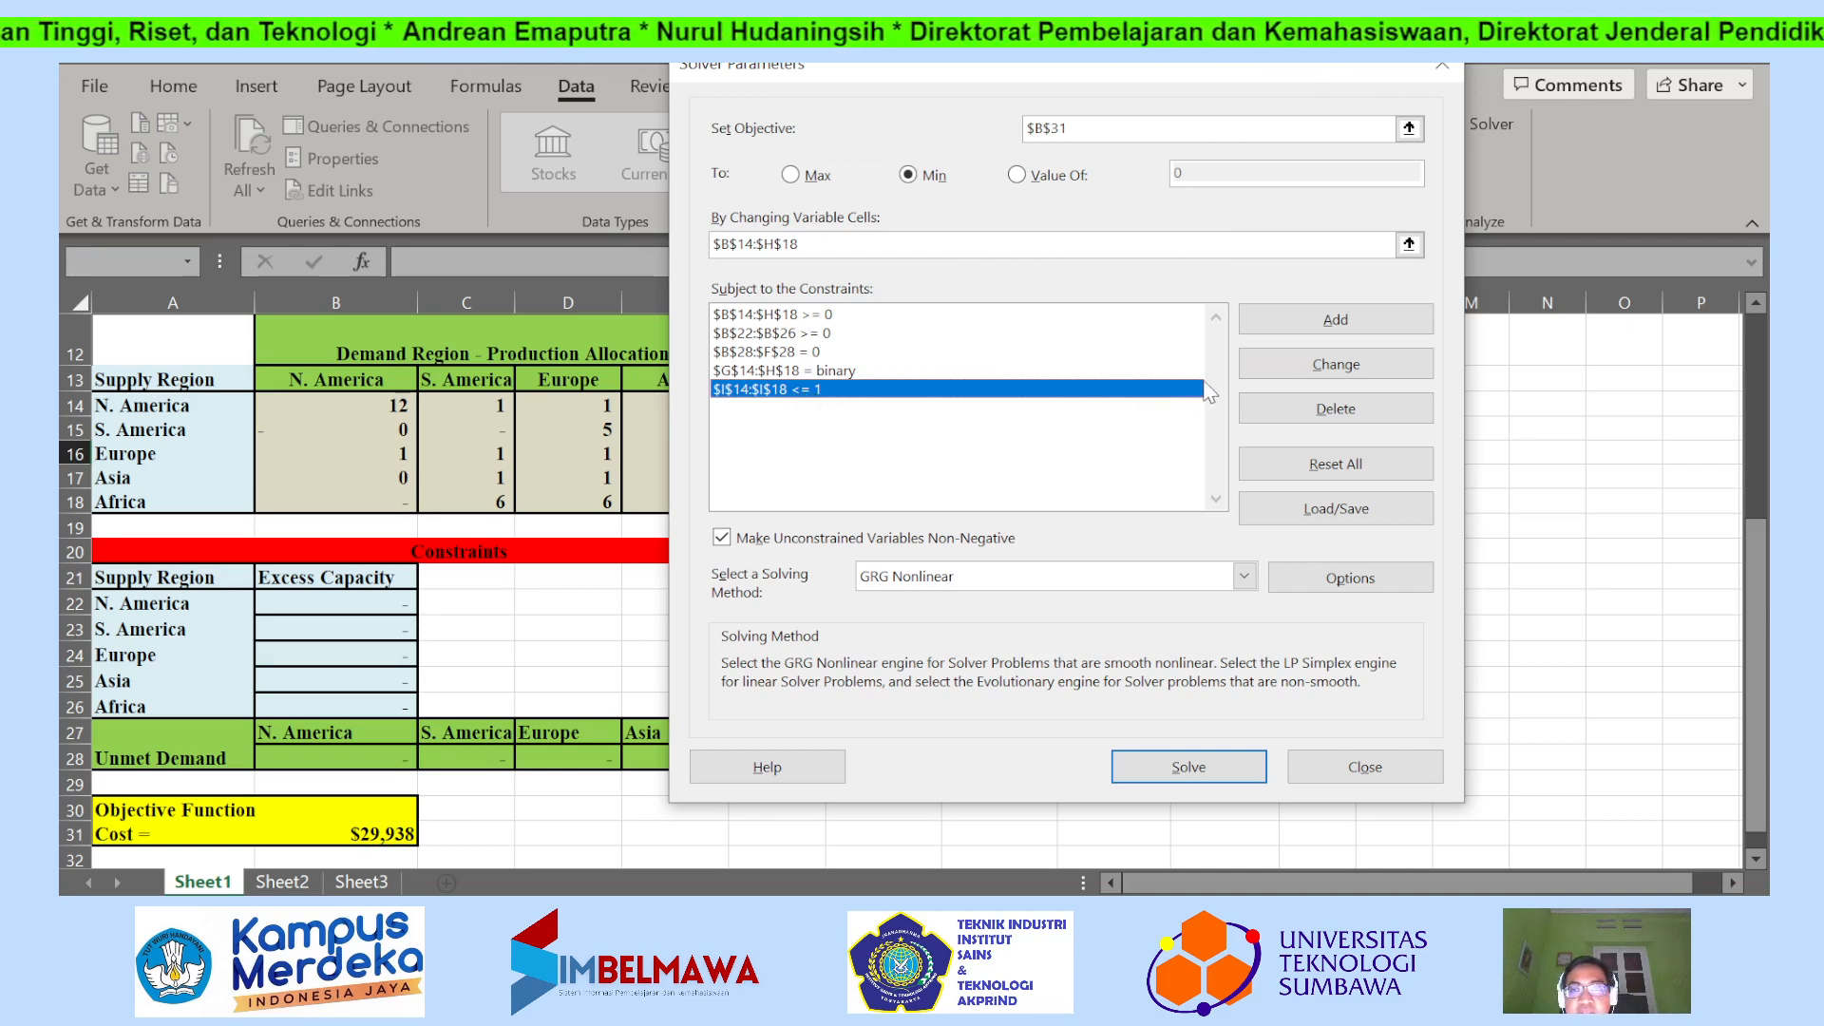
pyautogui.click(1247, 366)
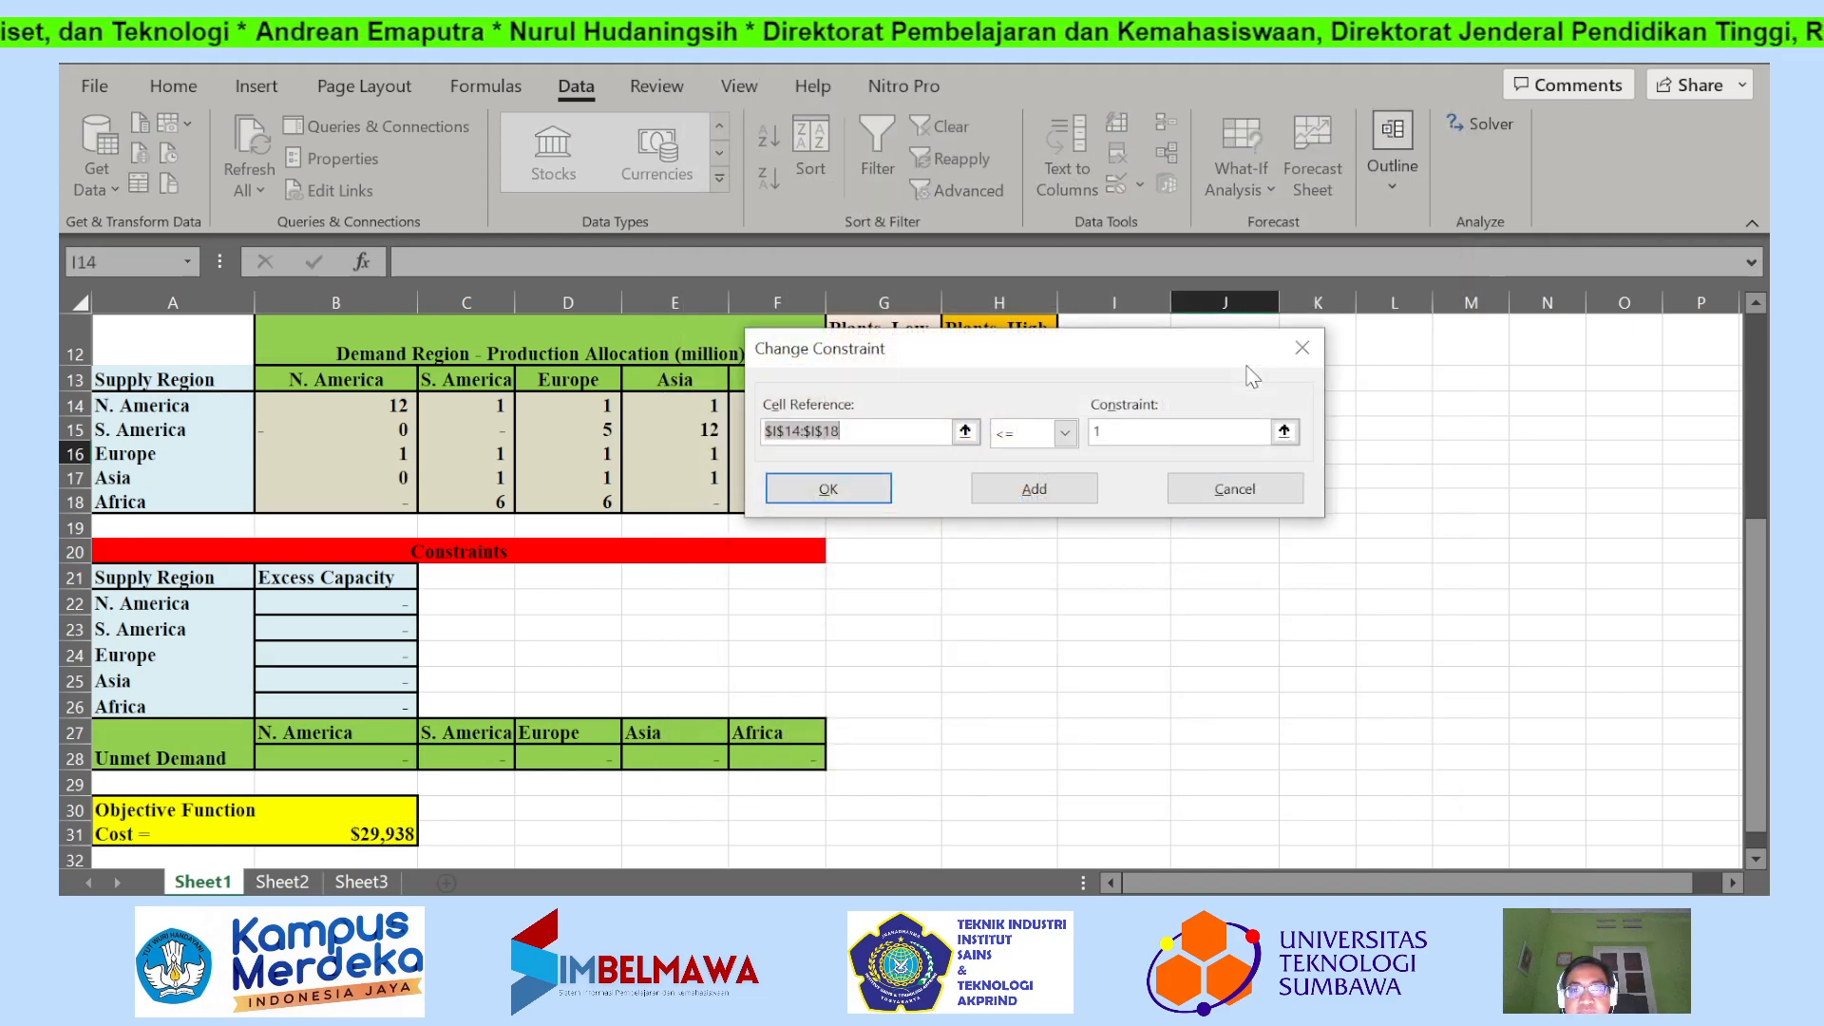
pyautogui.click(1066, 433)
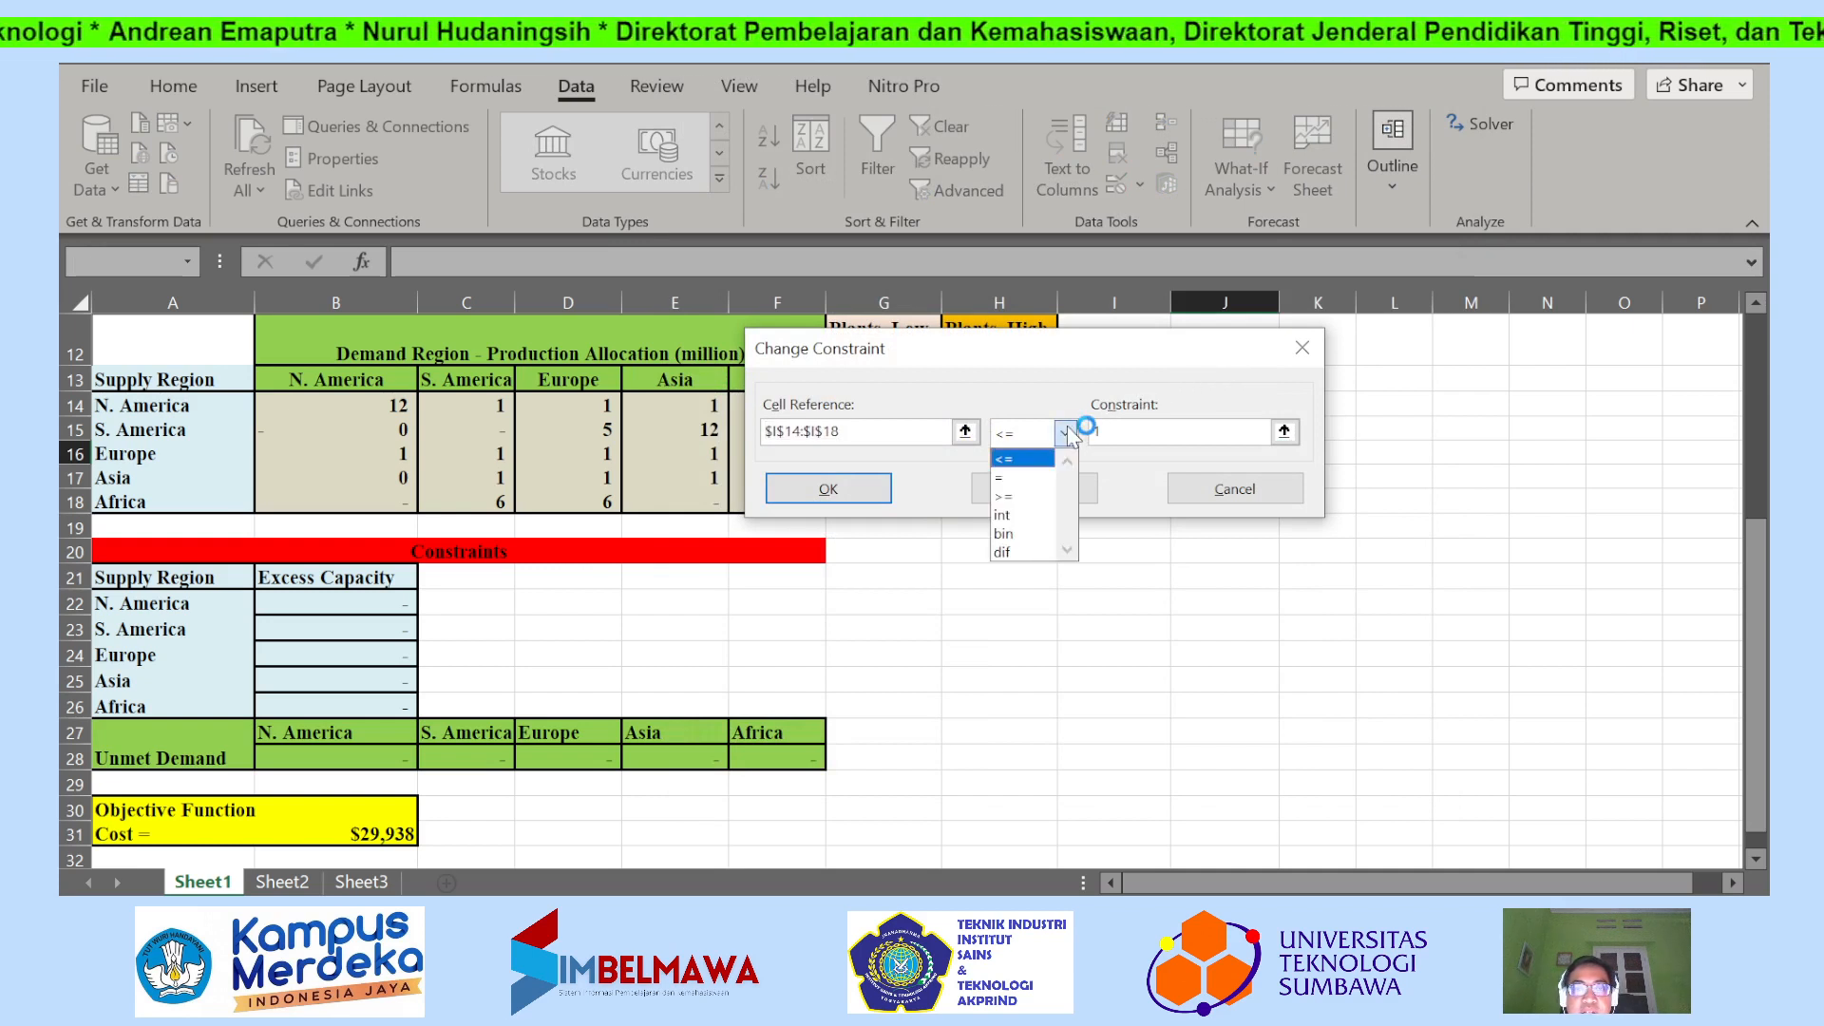
pyautogui.click(1003, 477)
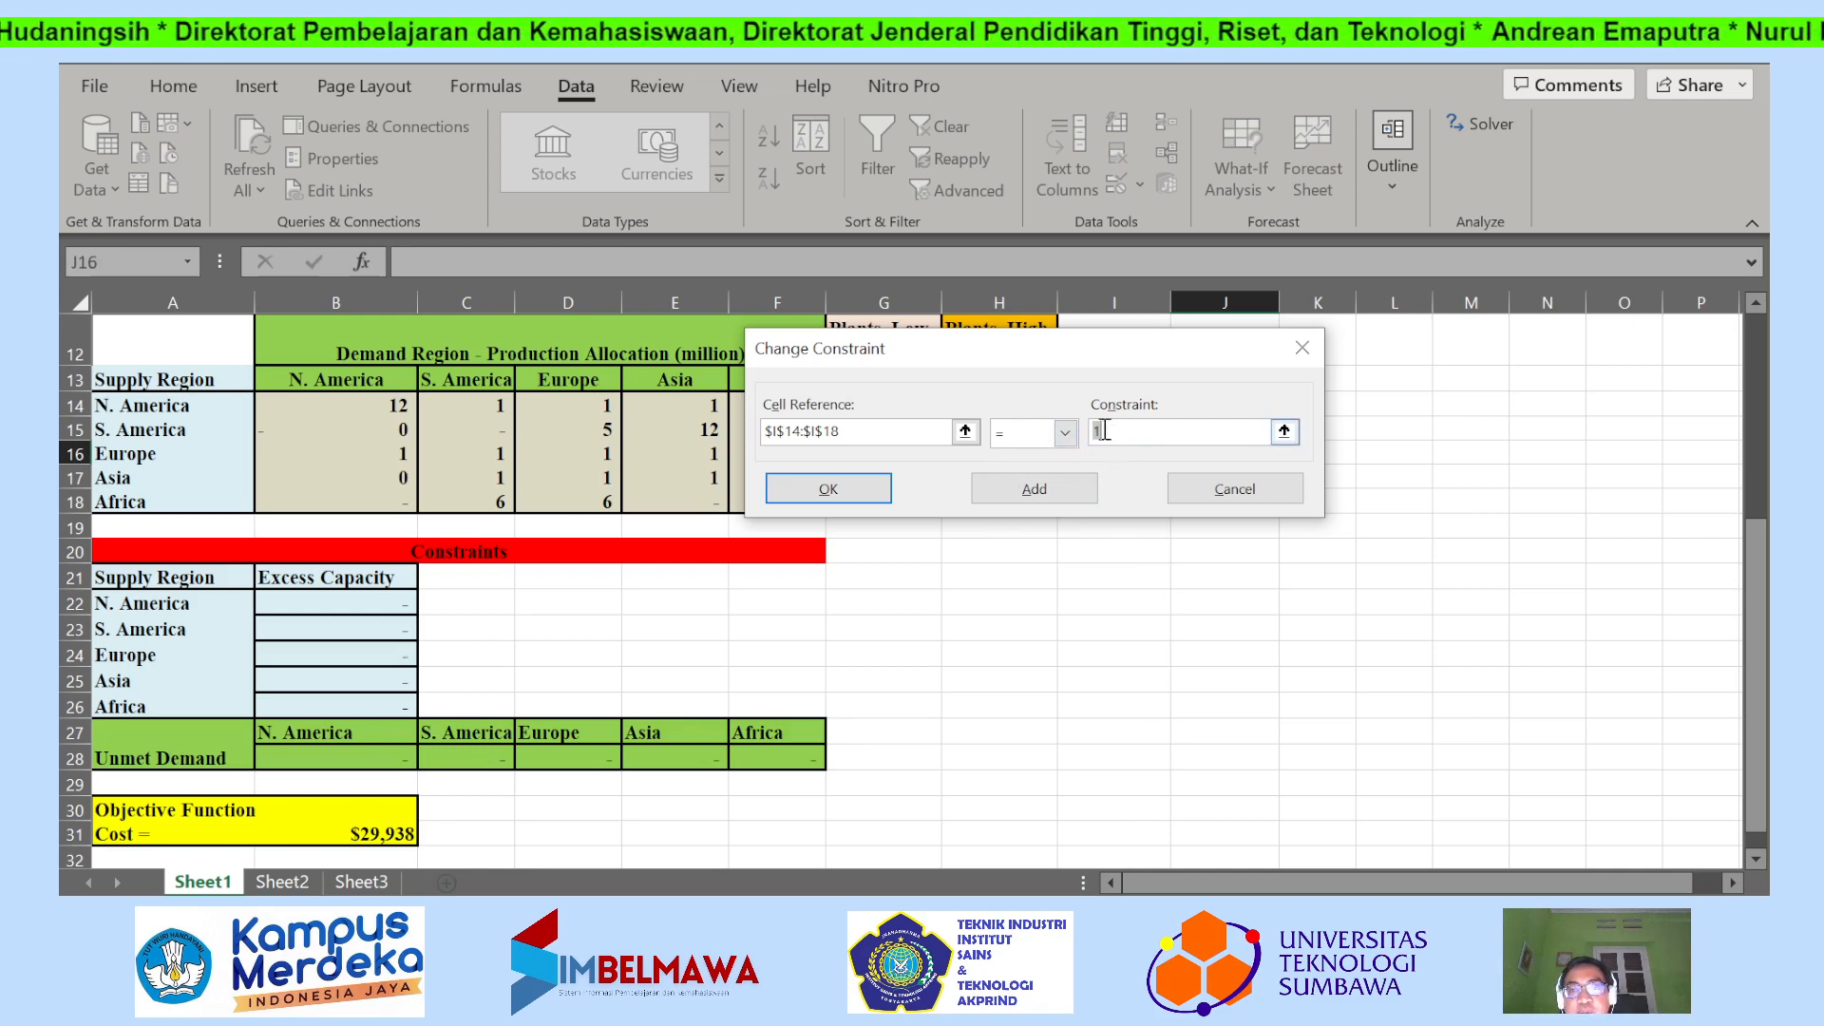
pyautogui.moveTo(1079, 356); pyautogui.dragTo(1195, 569)
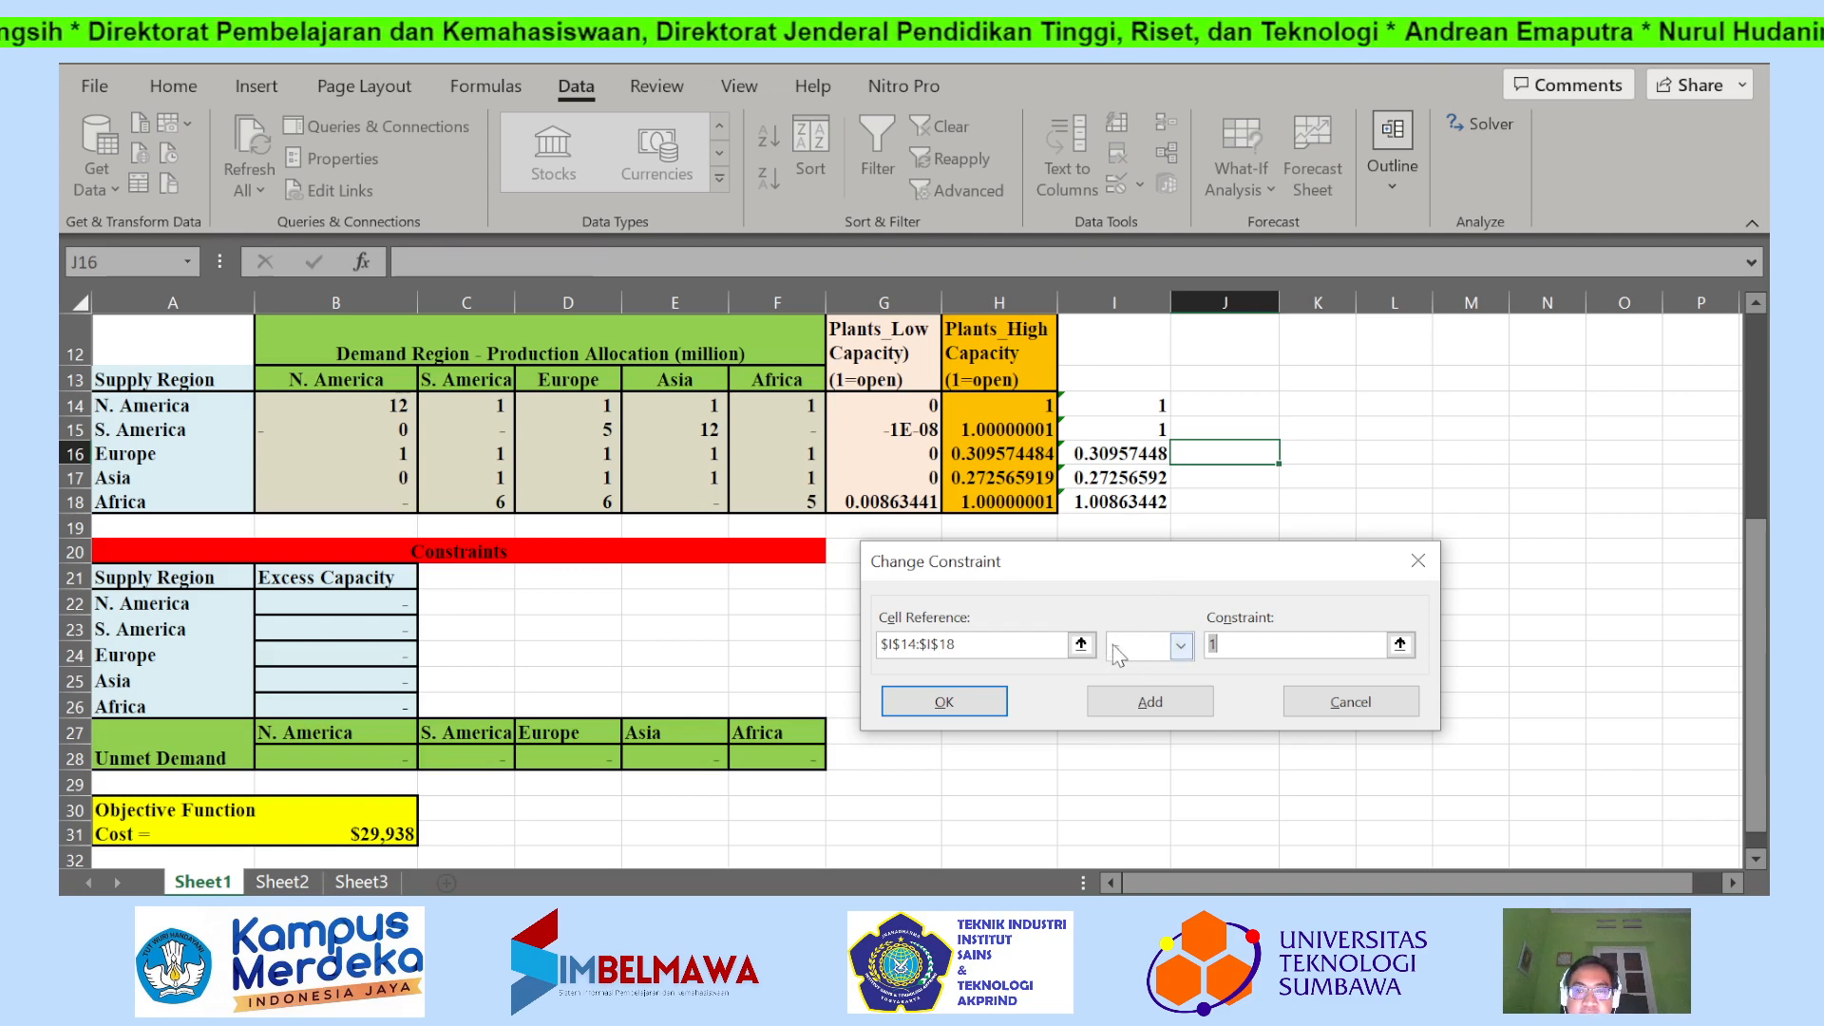
pyautogui.click(999, 701)
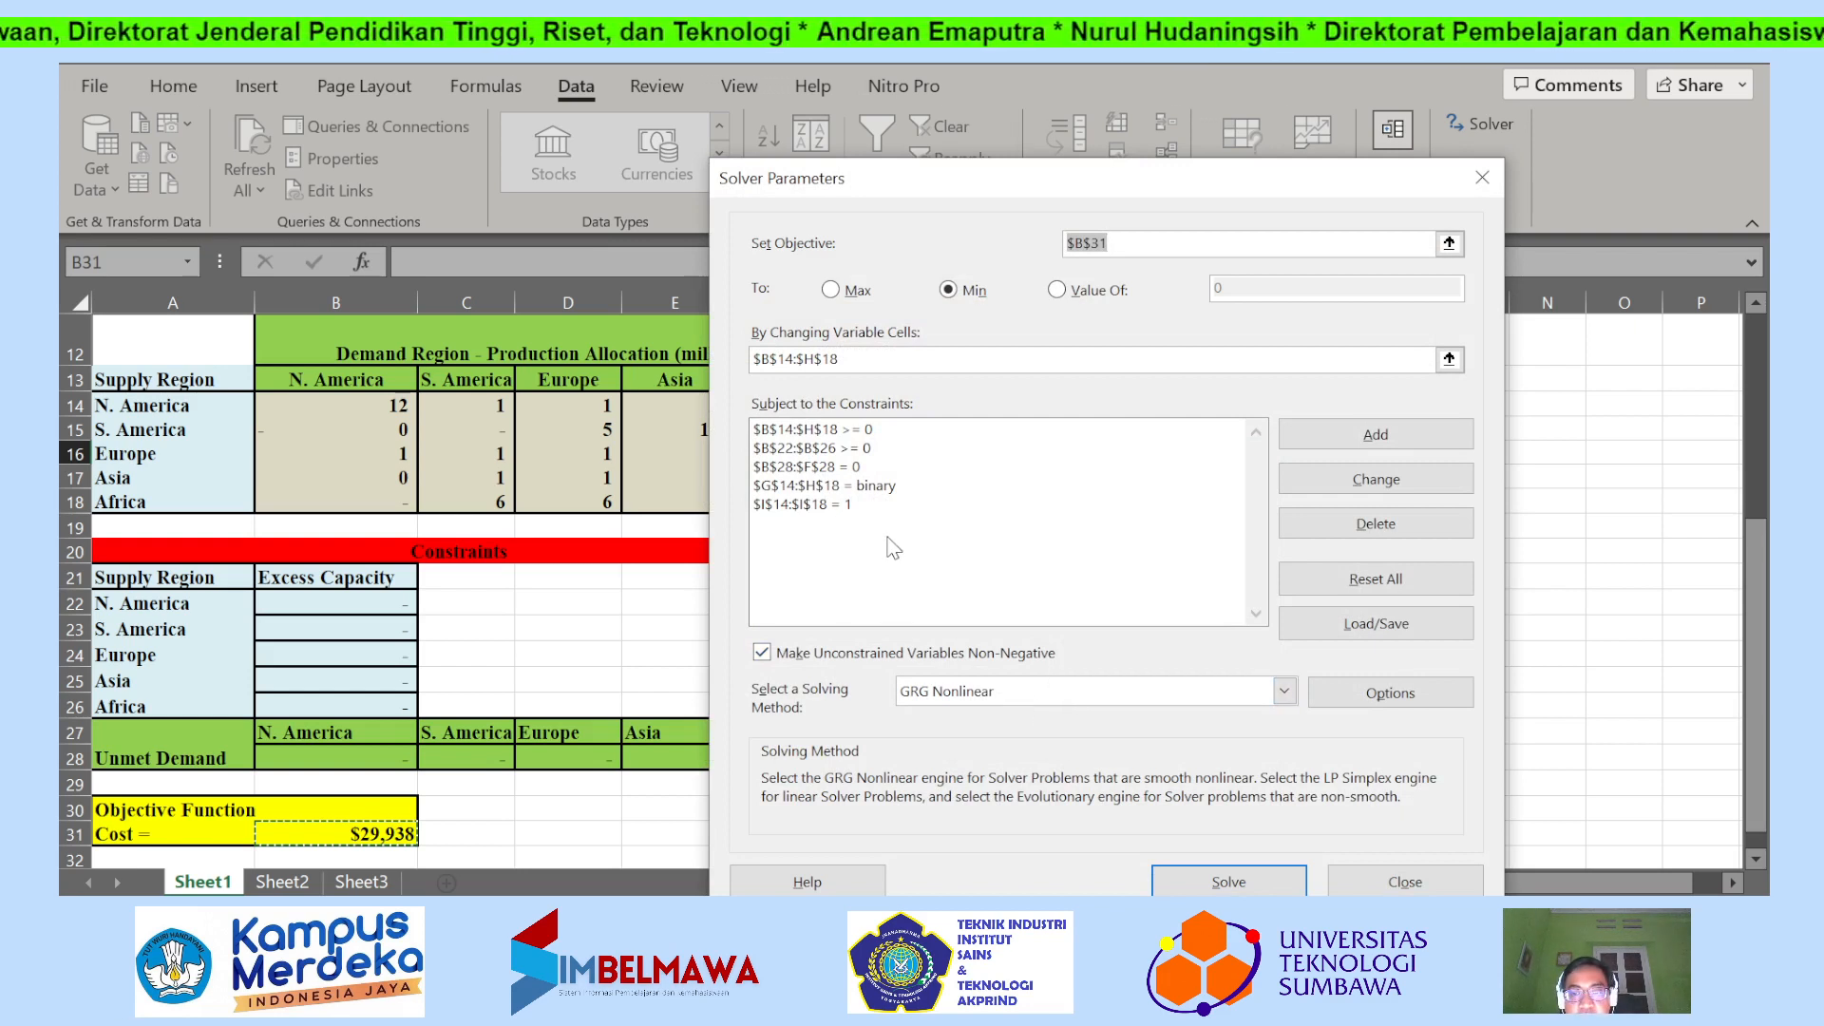
# Solve the model and keep the Solver solution, turning off the return to the Solver Parameters dialog.
pyautogui.click(1260, 884)
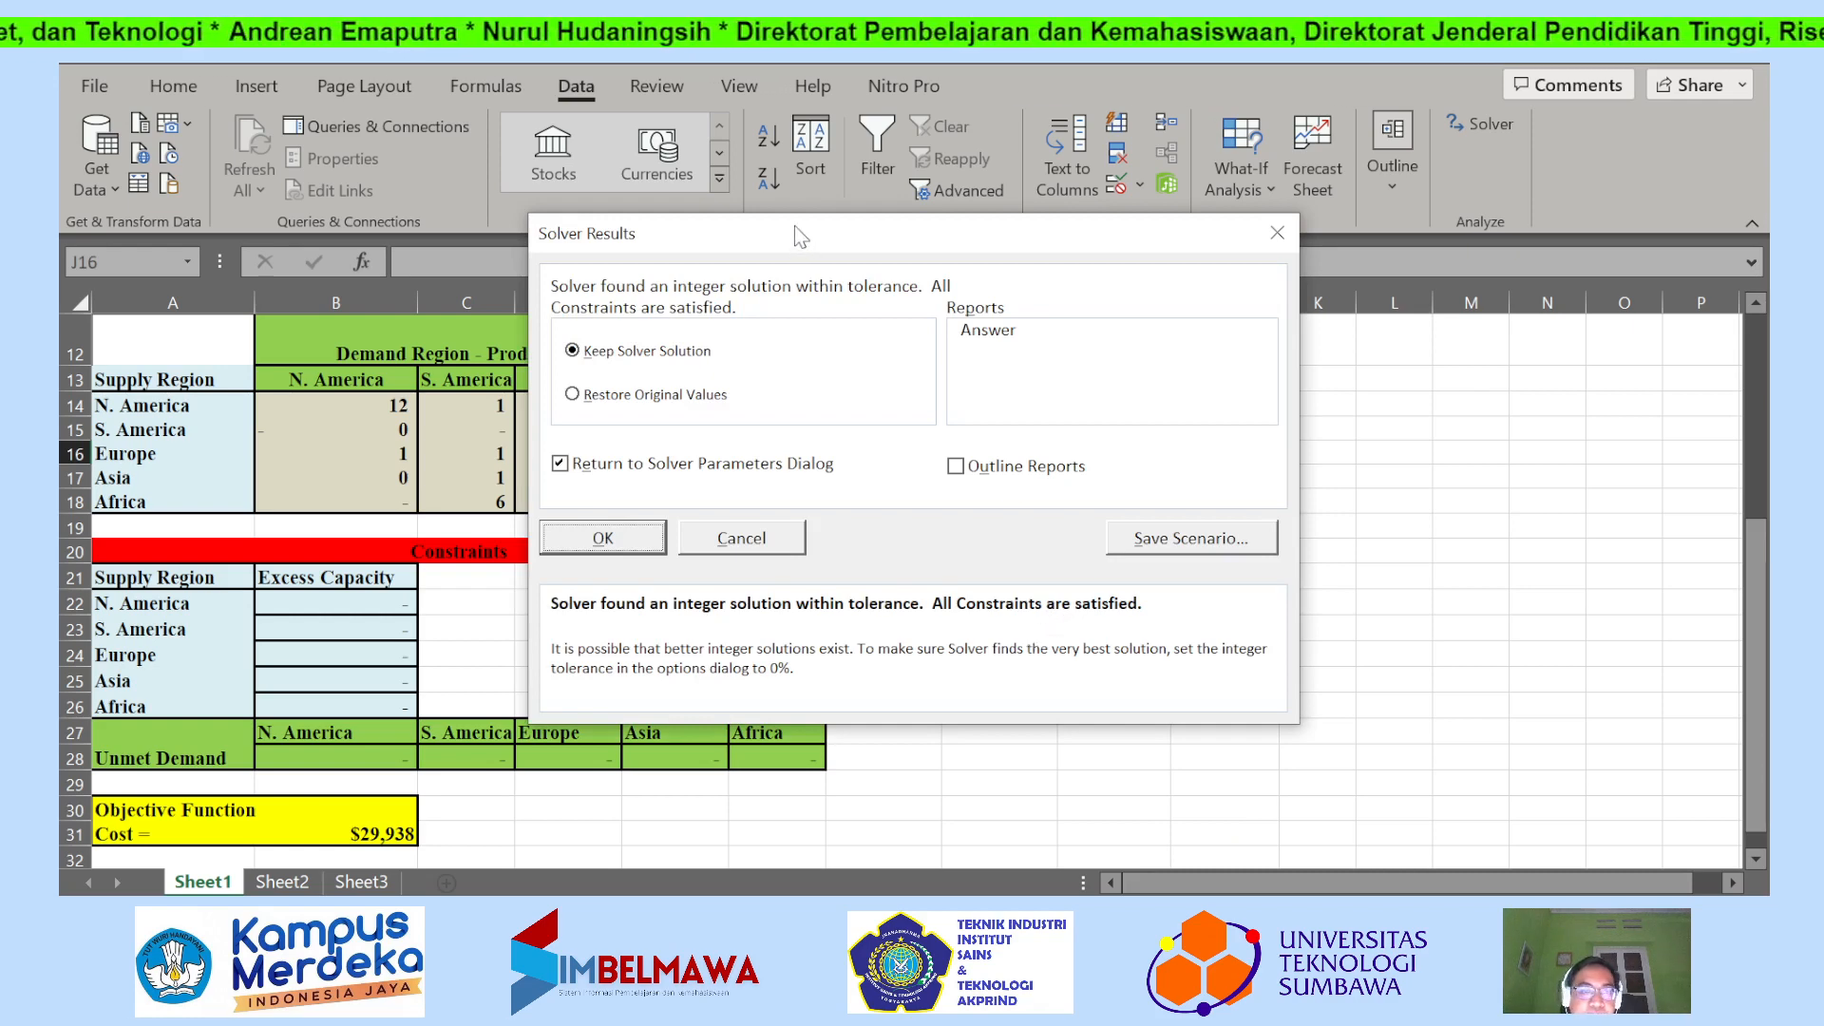
pyautogui.moveTo(823, 235); pyautogui.dragTo(1148, 245)
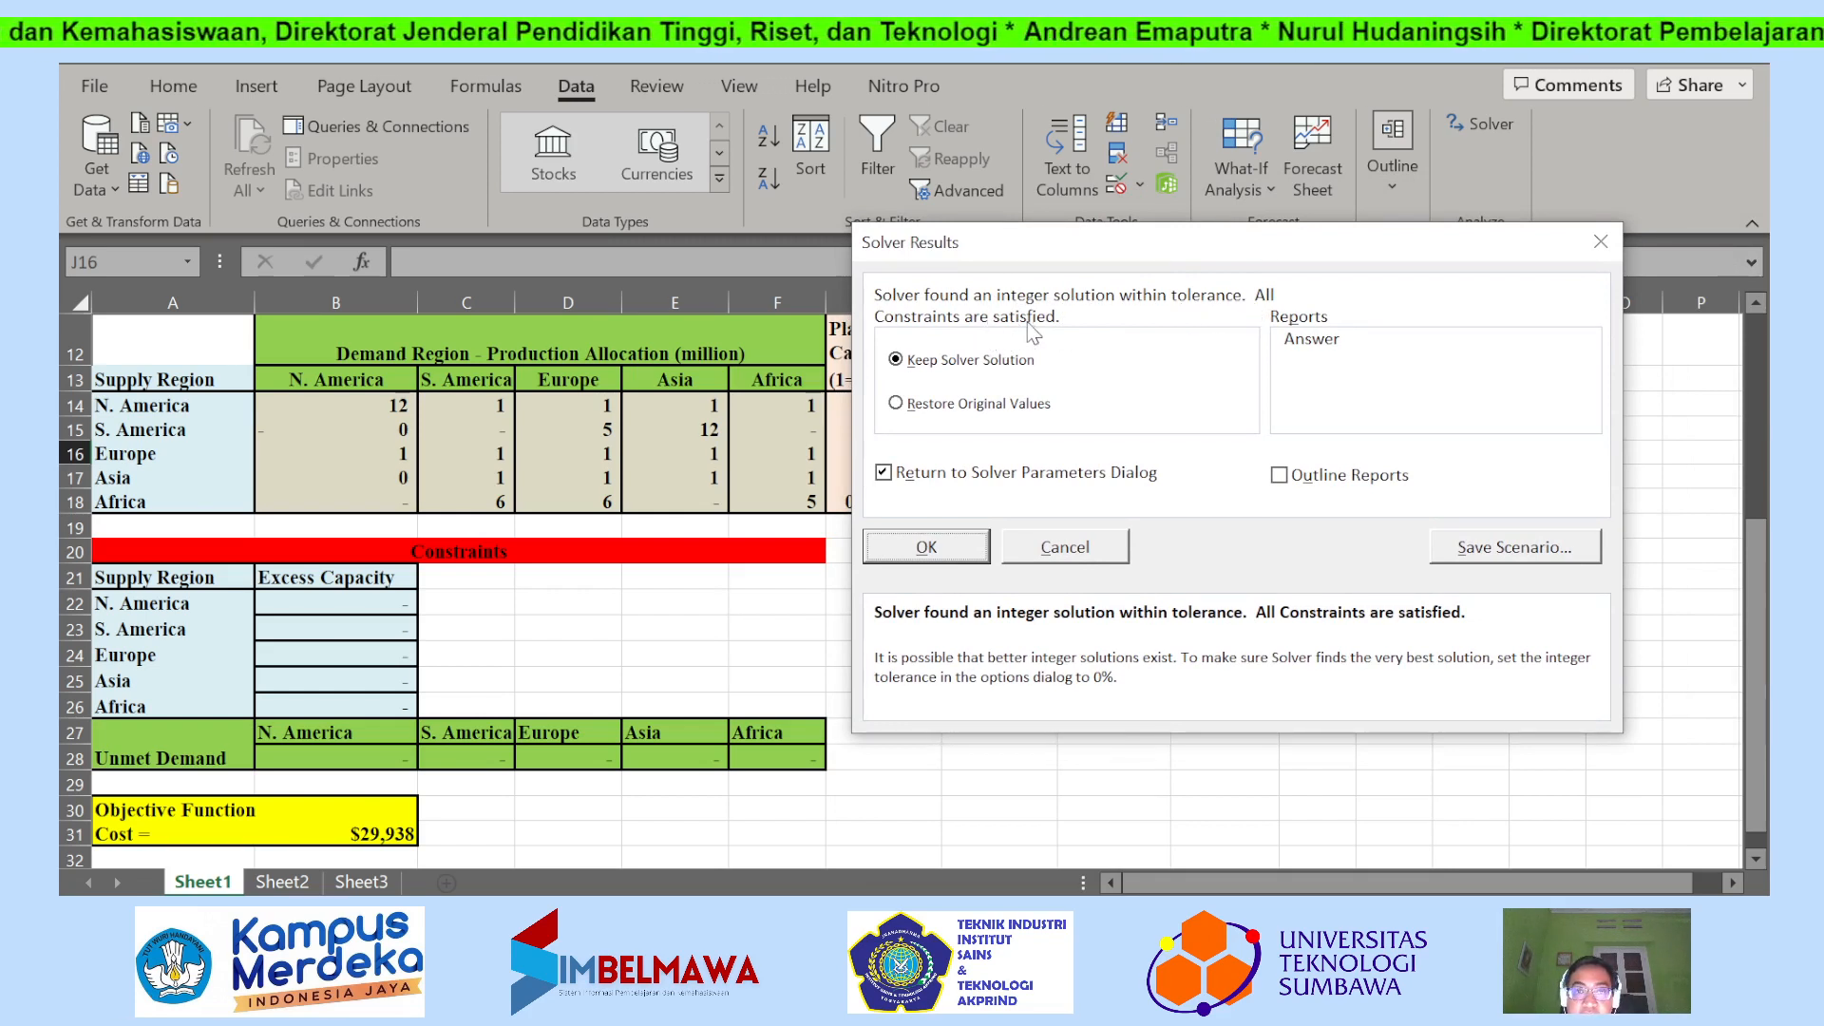
pyautogui.click(884, 474)
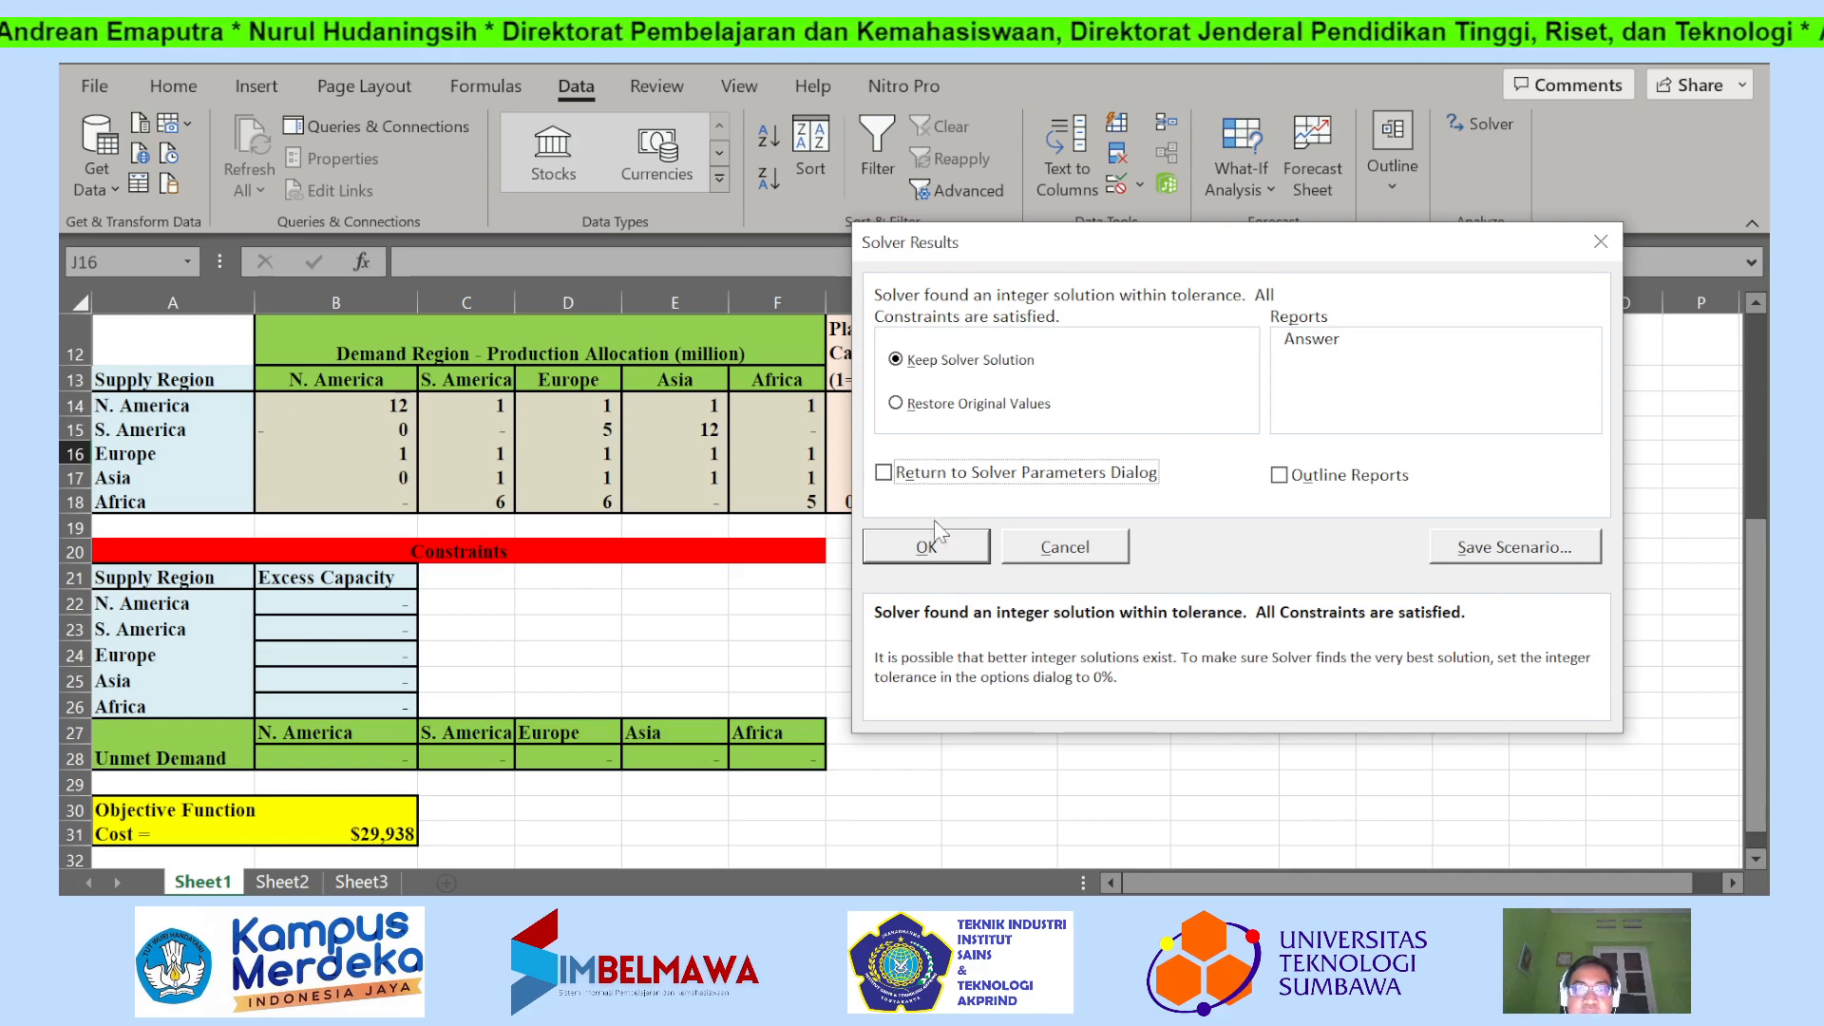
pyautogui.click(934, 548)
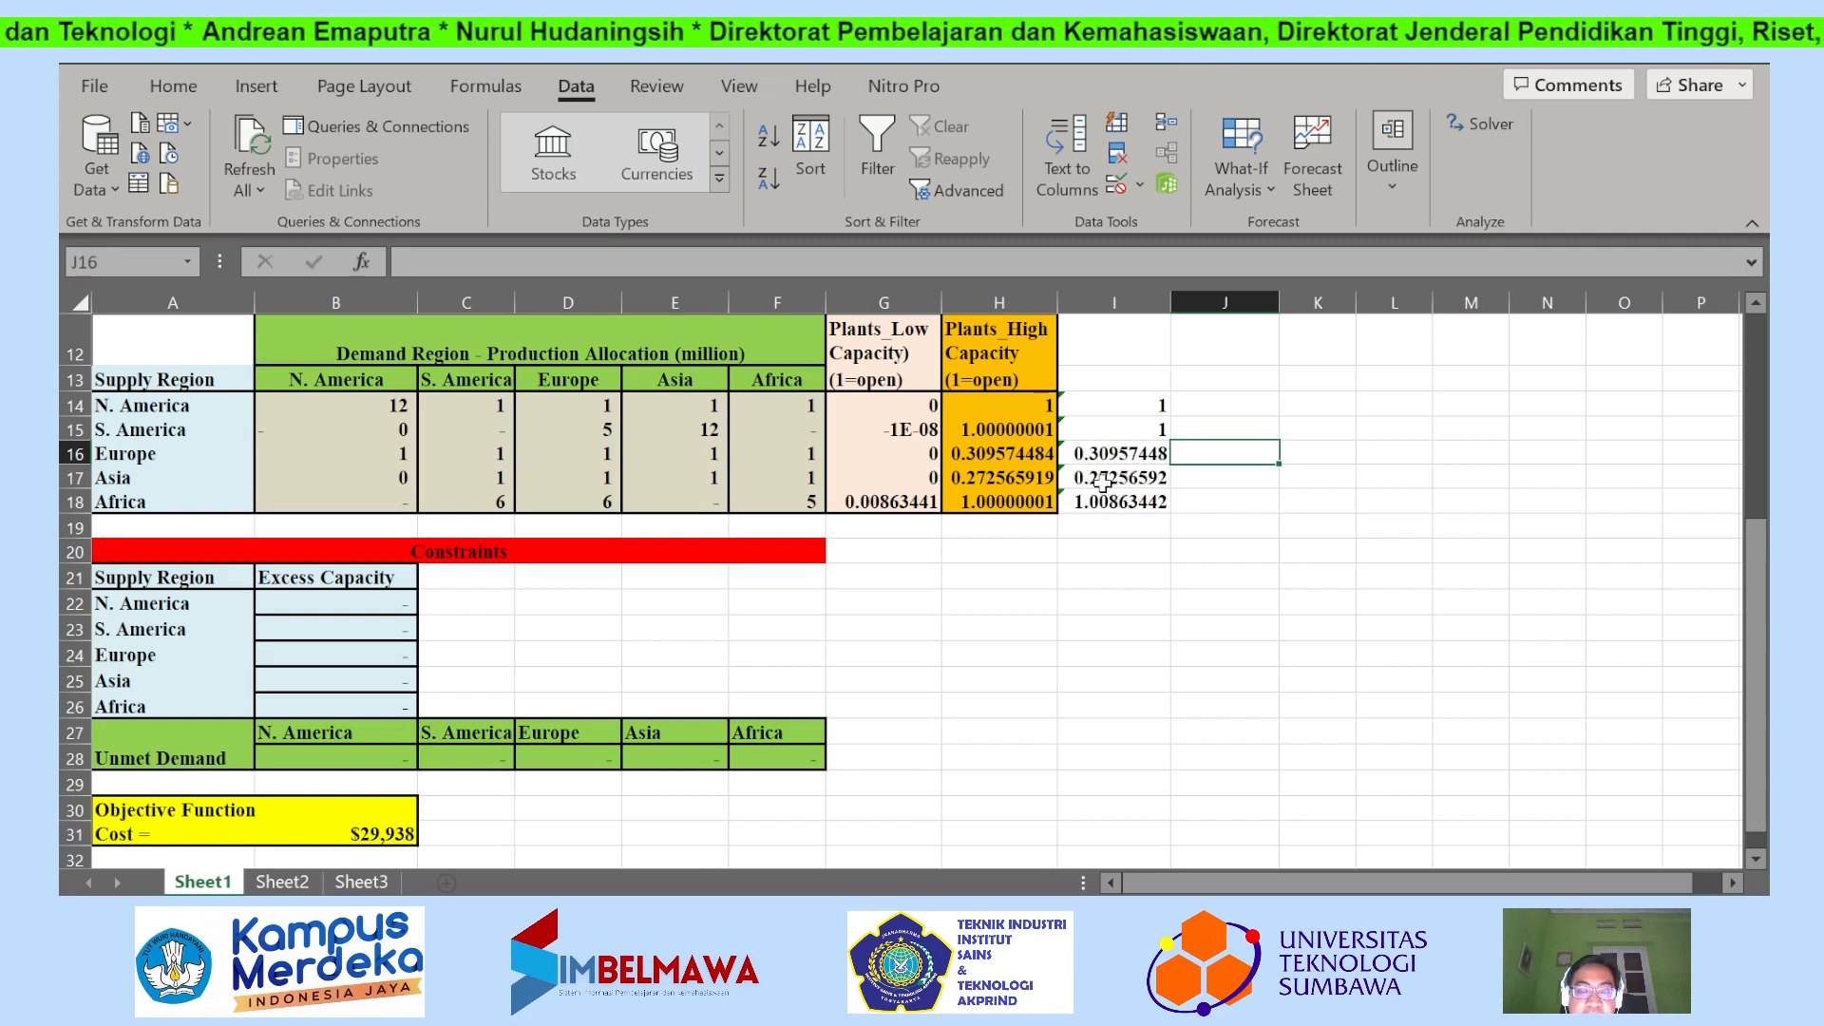
# Examine the production allocations from the N. America and S. America supply regions in the decision variables.
pyautogui.click(373, 403)
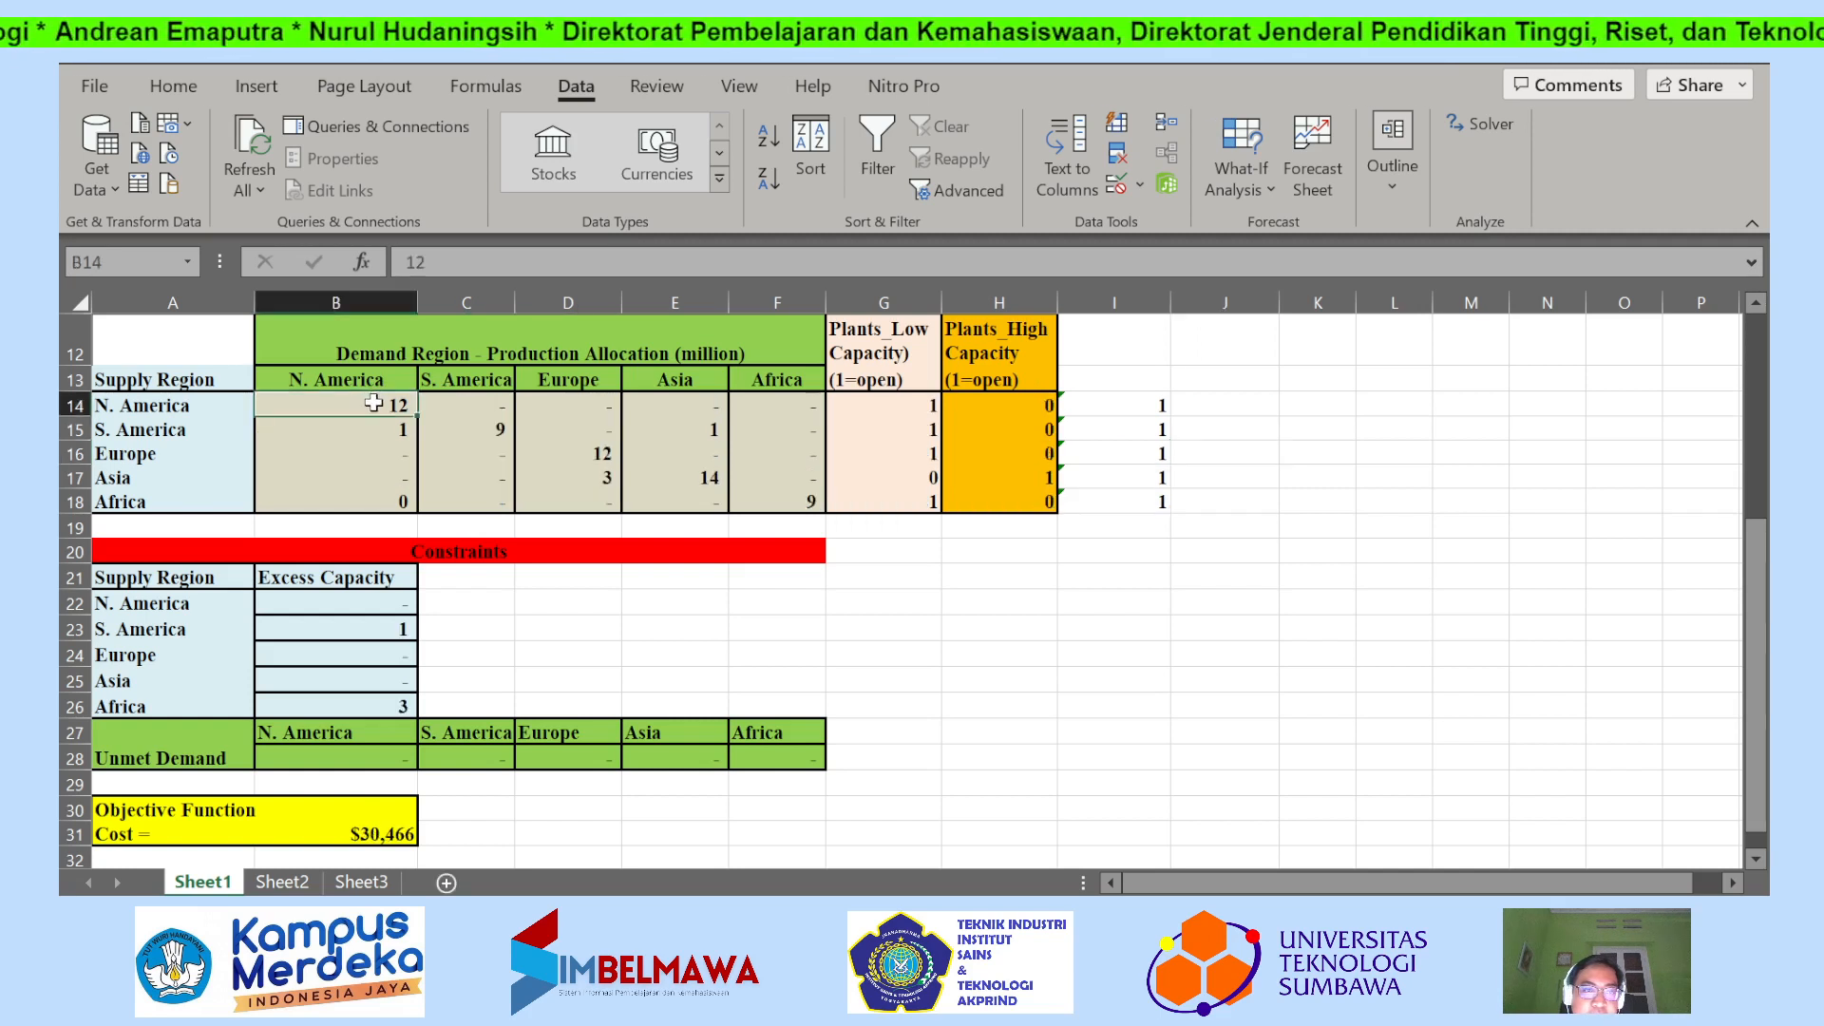
pyautogui.moveTo(374, 403); pyautogui.dragTo(599, 435)
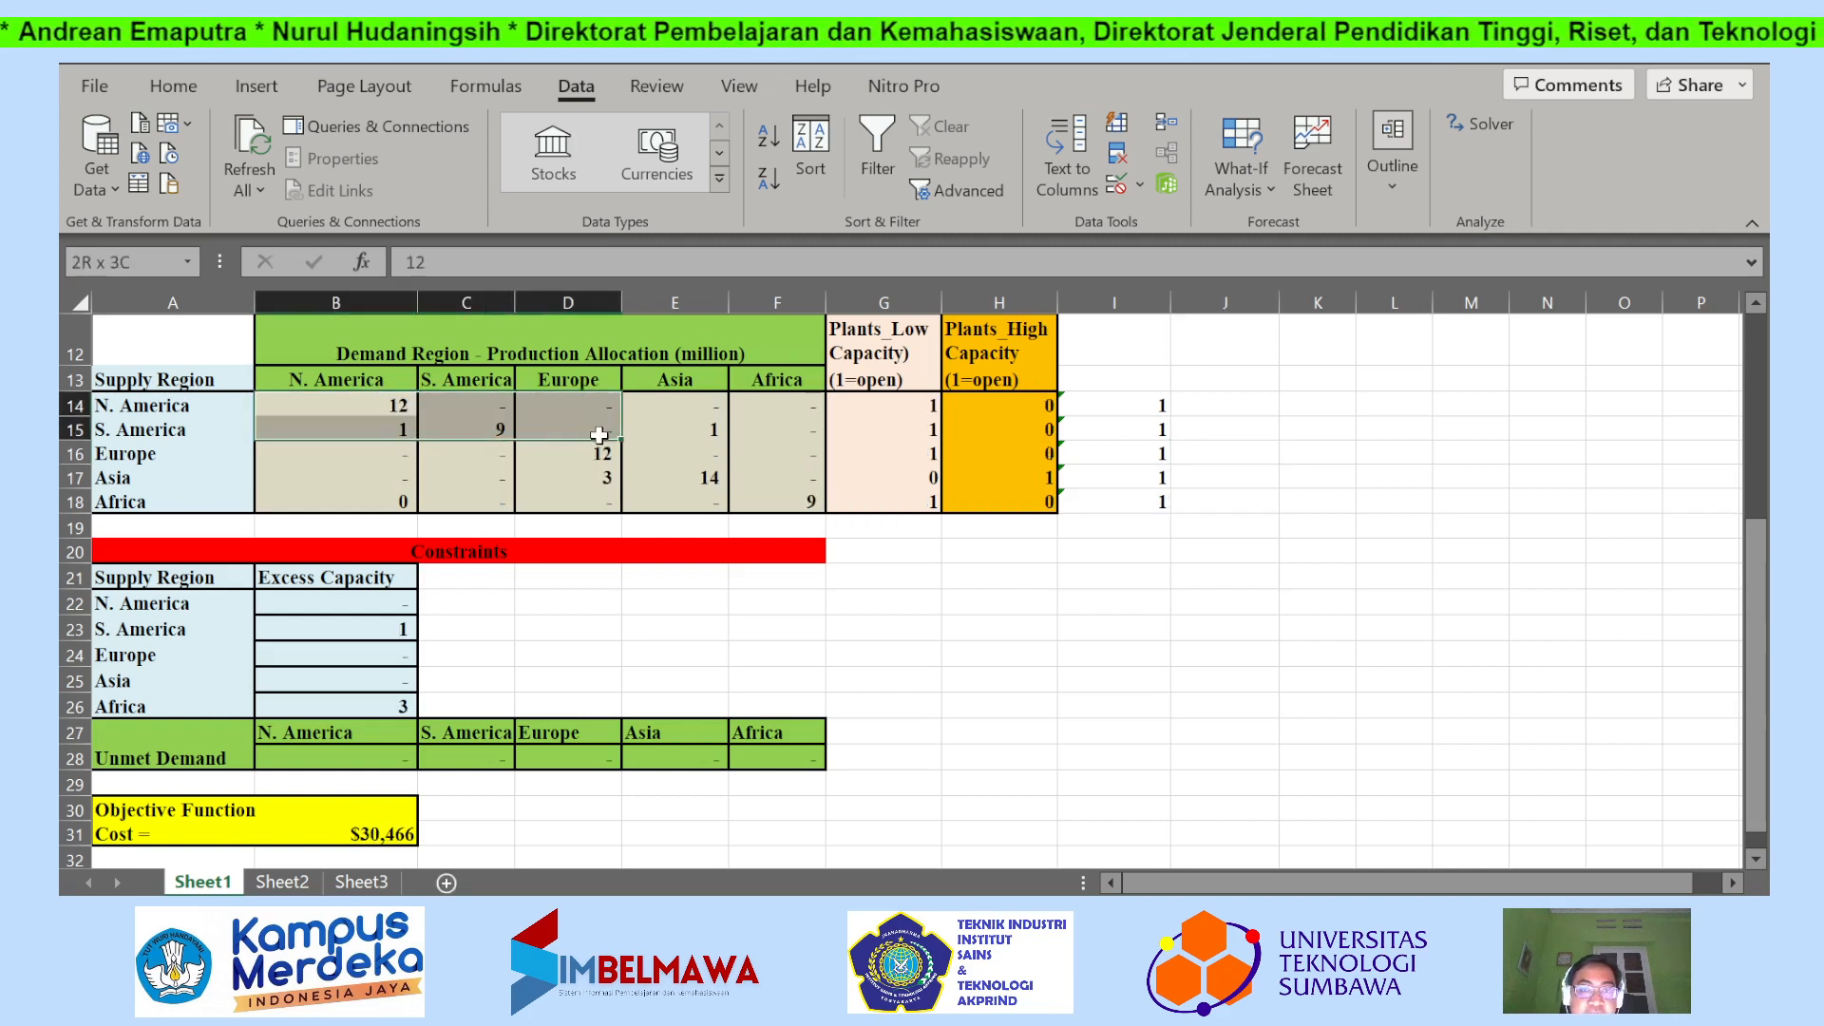
pyautogui.click(555, 407)
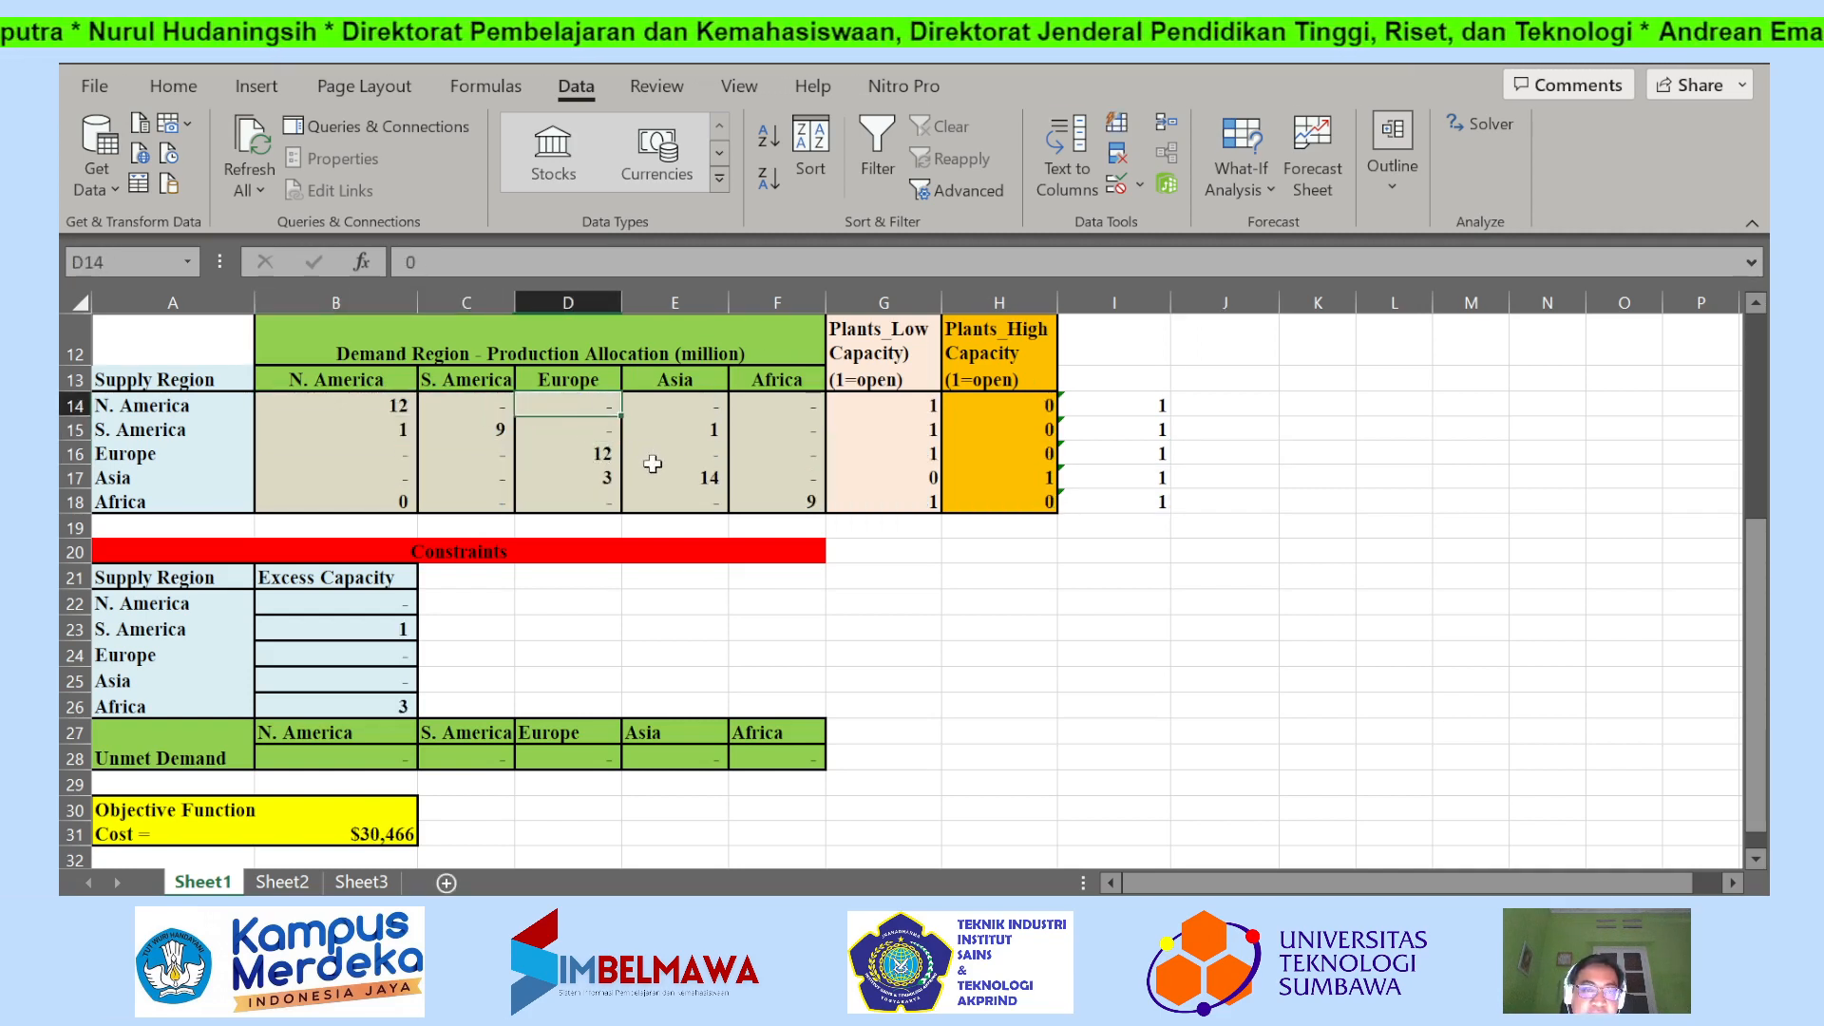
pyautogui.click(599, 432)
pyautogui.click(1129, 621)
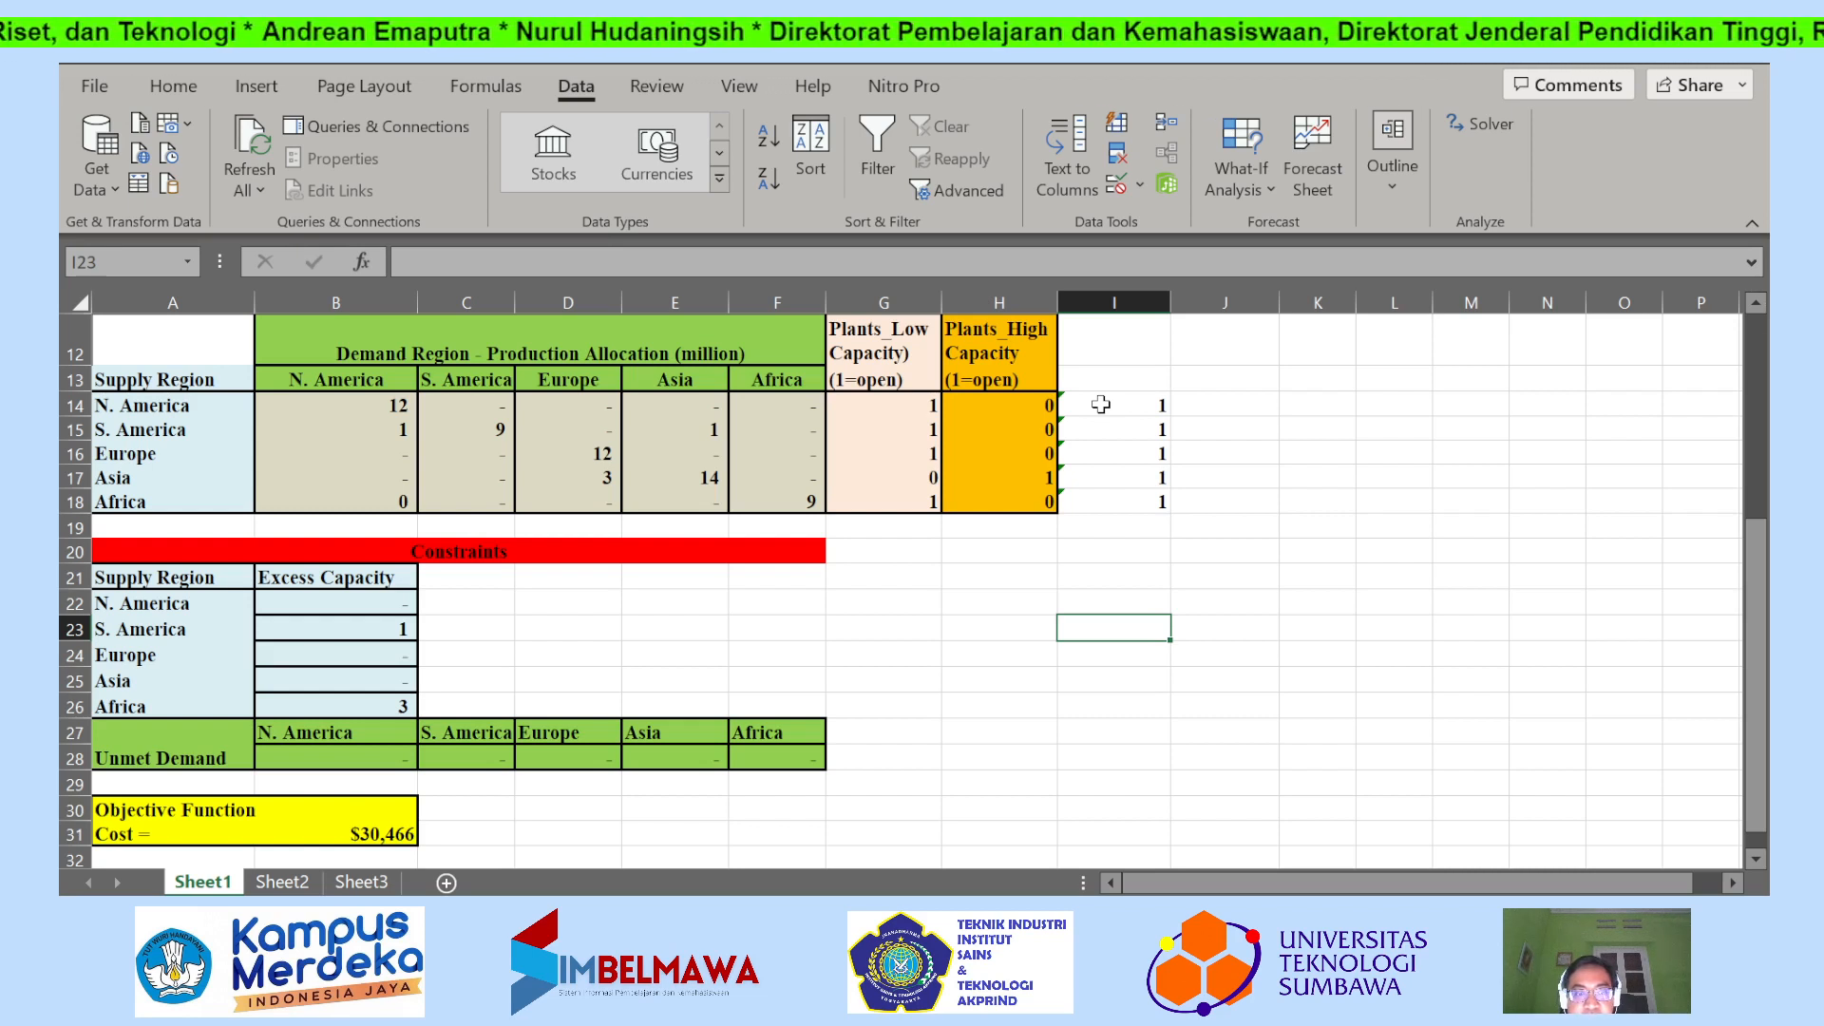
# Check the open-plant totals in column I and which low- or high-capacity plant is open in each supply region.
pyautogui.click(1100, 406)
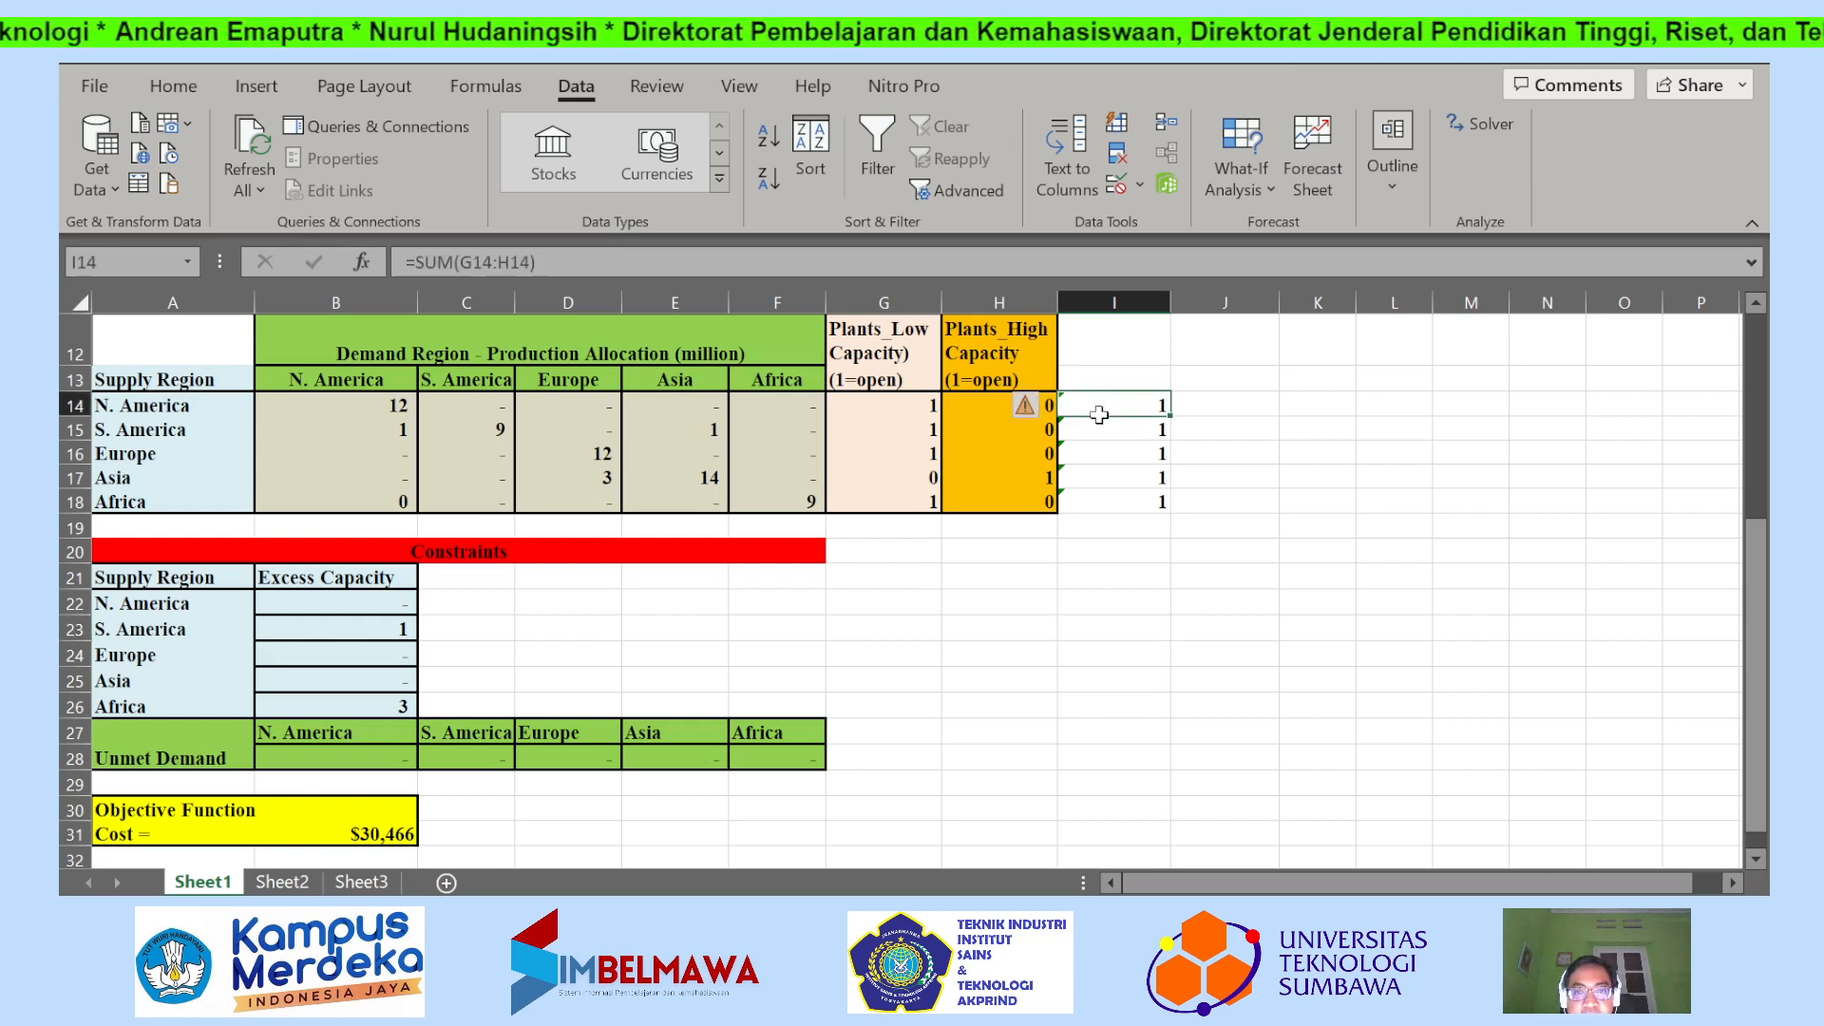
pyautogui.click(1092, 428)
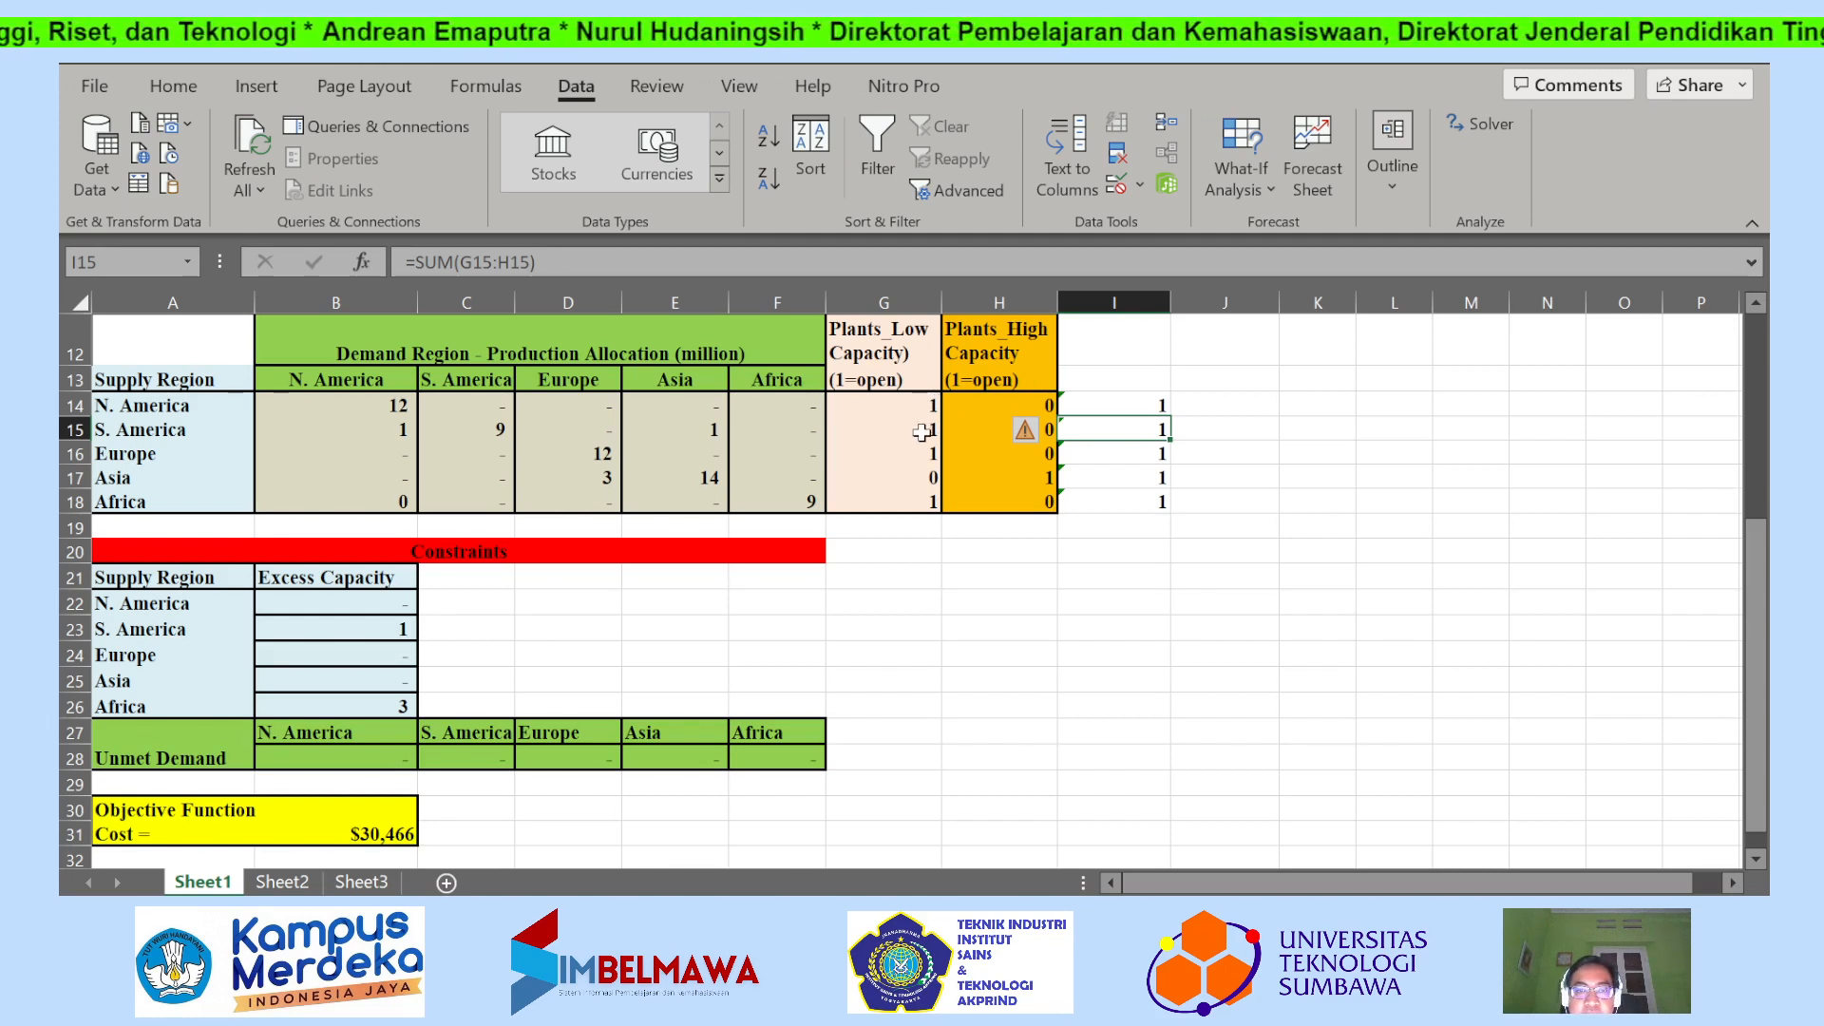
pyautogui.click(921, 432)
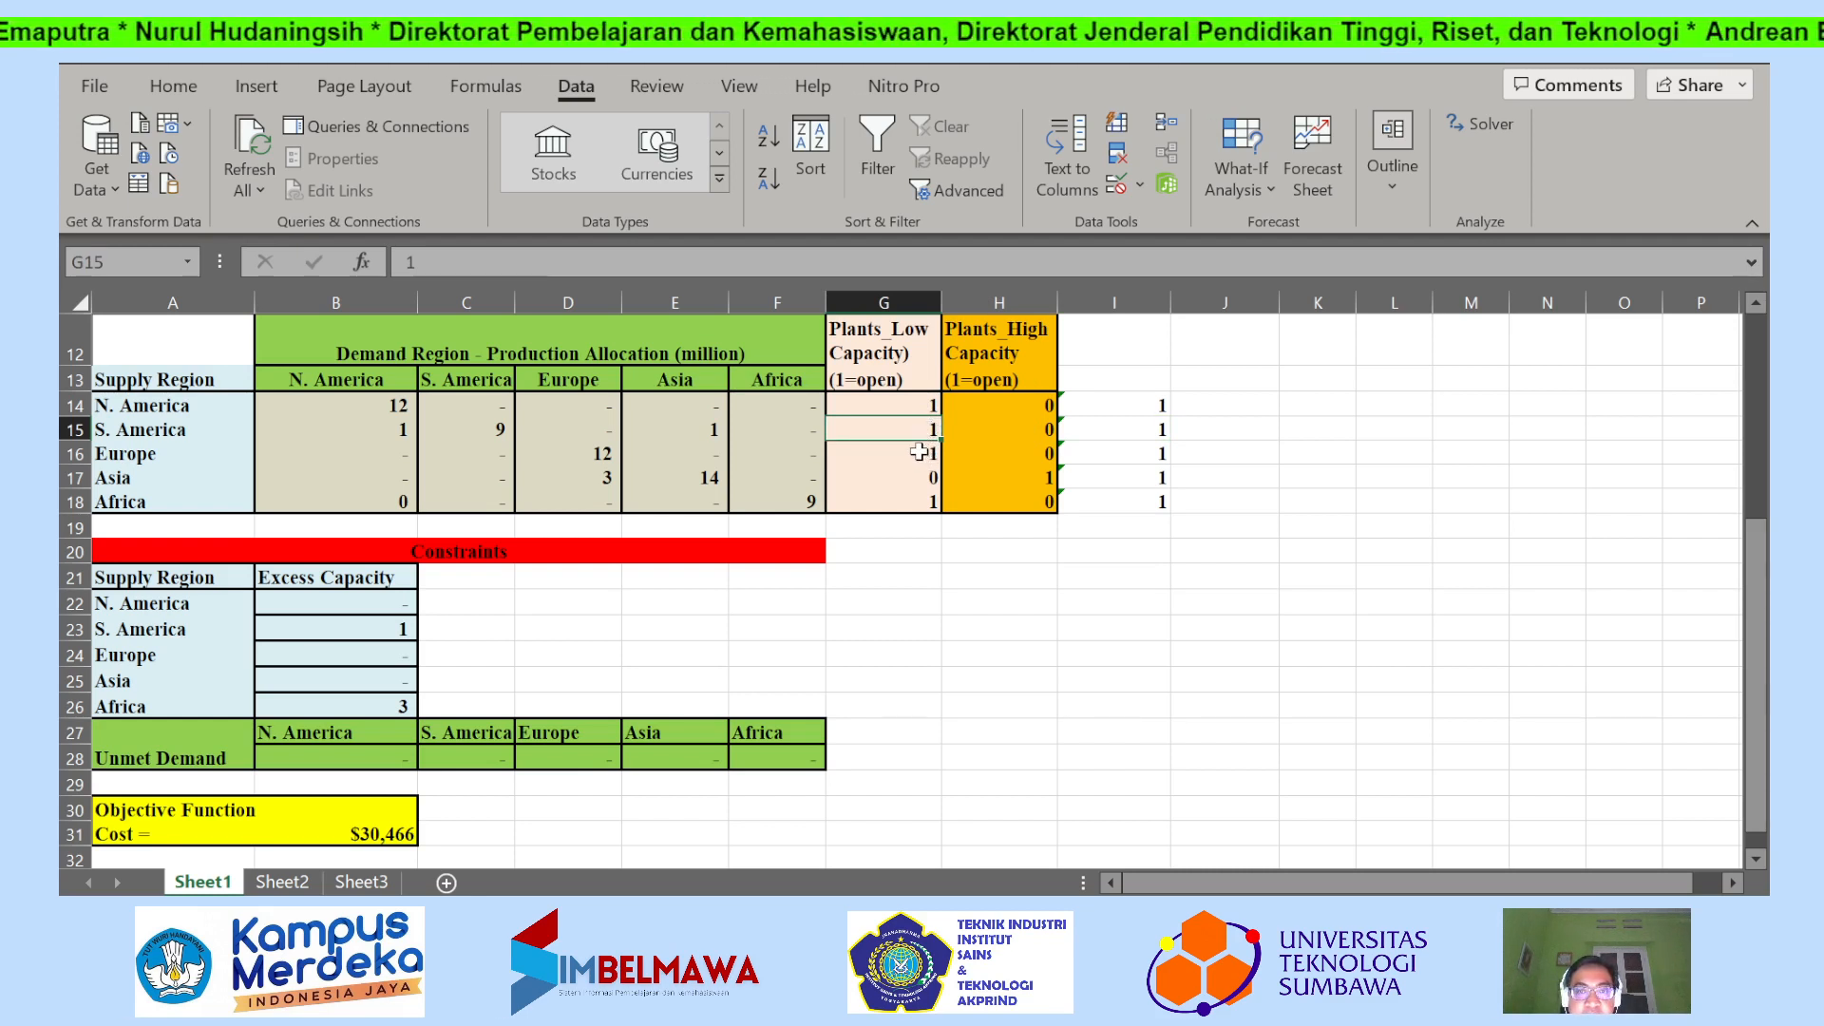
pyautogui.click(920, 452)
pyautogui.click(1026, 476)
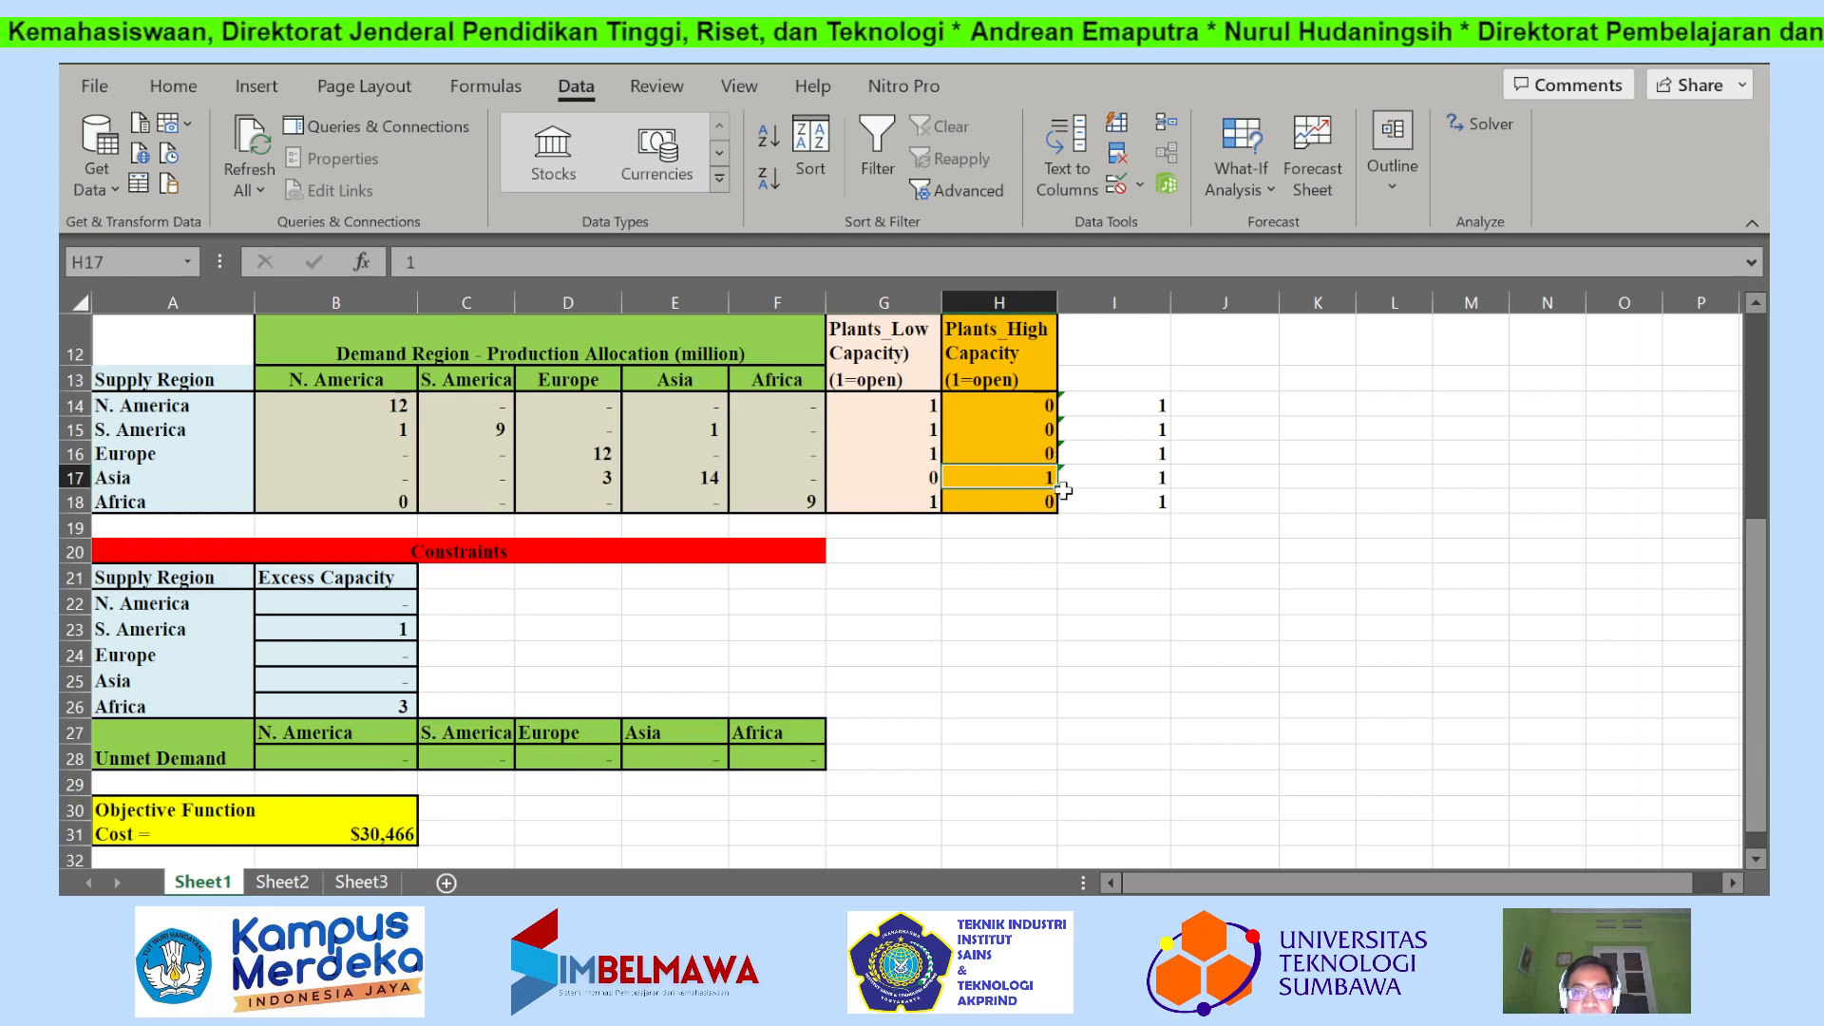
pyautogui.click(914, 509)
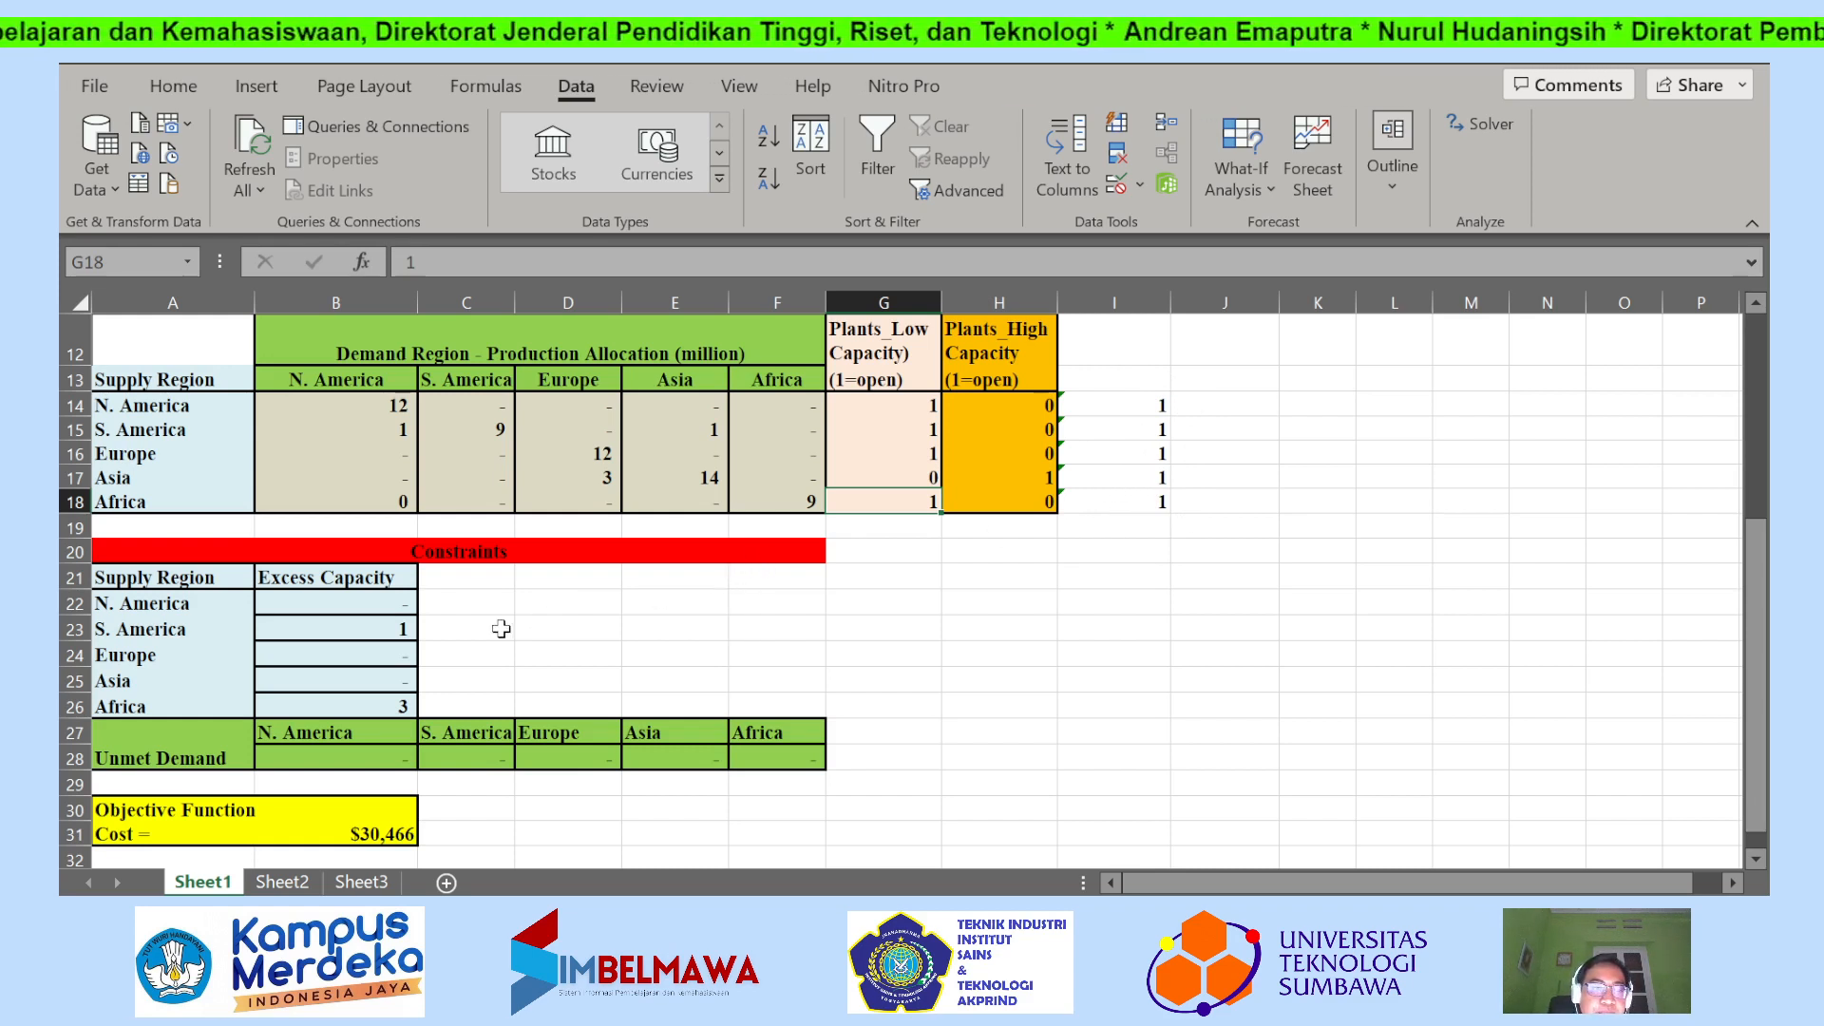
# Review the excess capacity of S. America, the unmet demand in B28:F28 and the objective function cost.
pyautogui.click(333, 627)
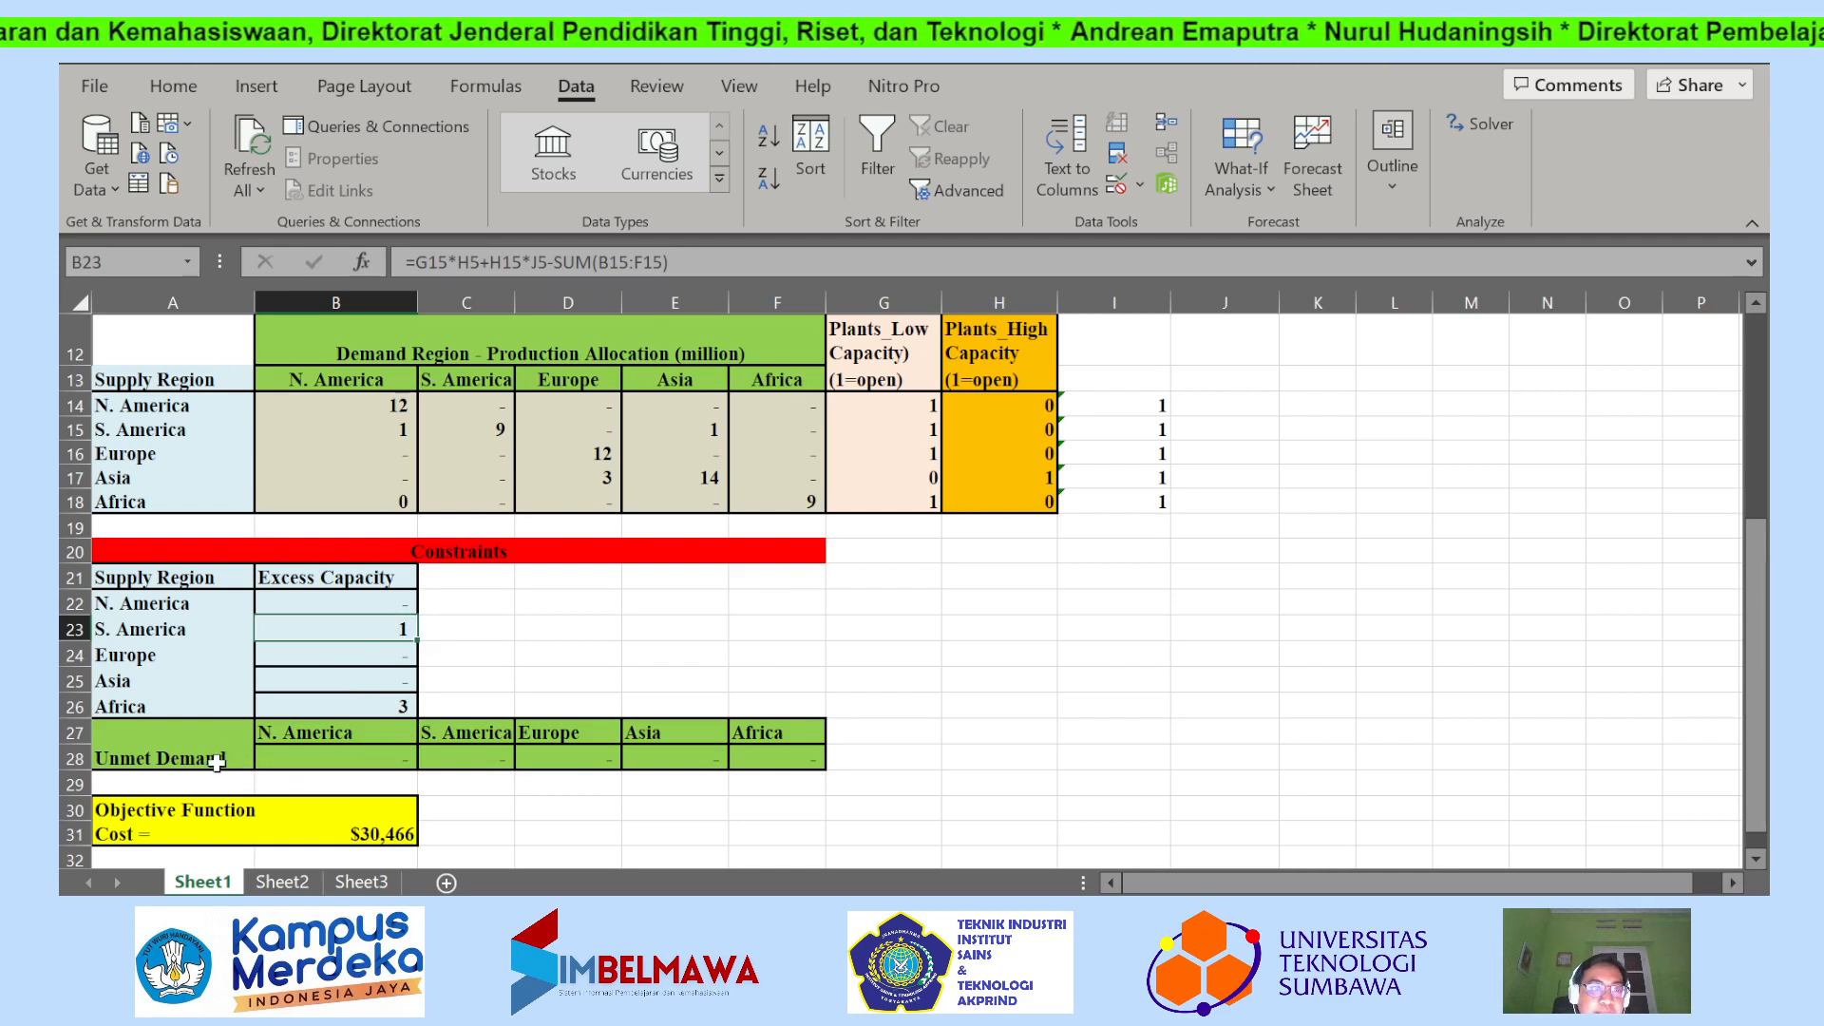
pyautogui.click(334, 756)
pyautogui.moveTo(334, 755); pyautogui.dragTo(748, 757)
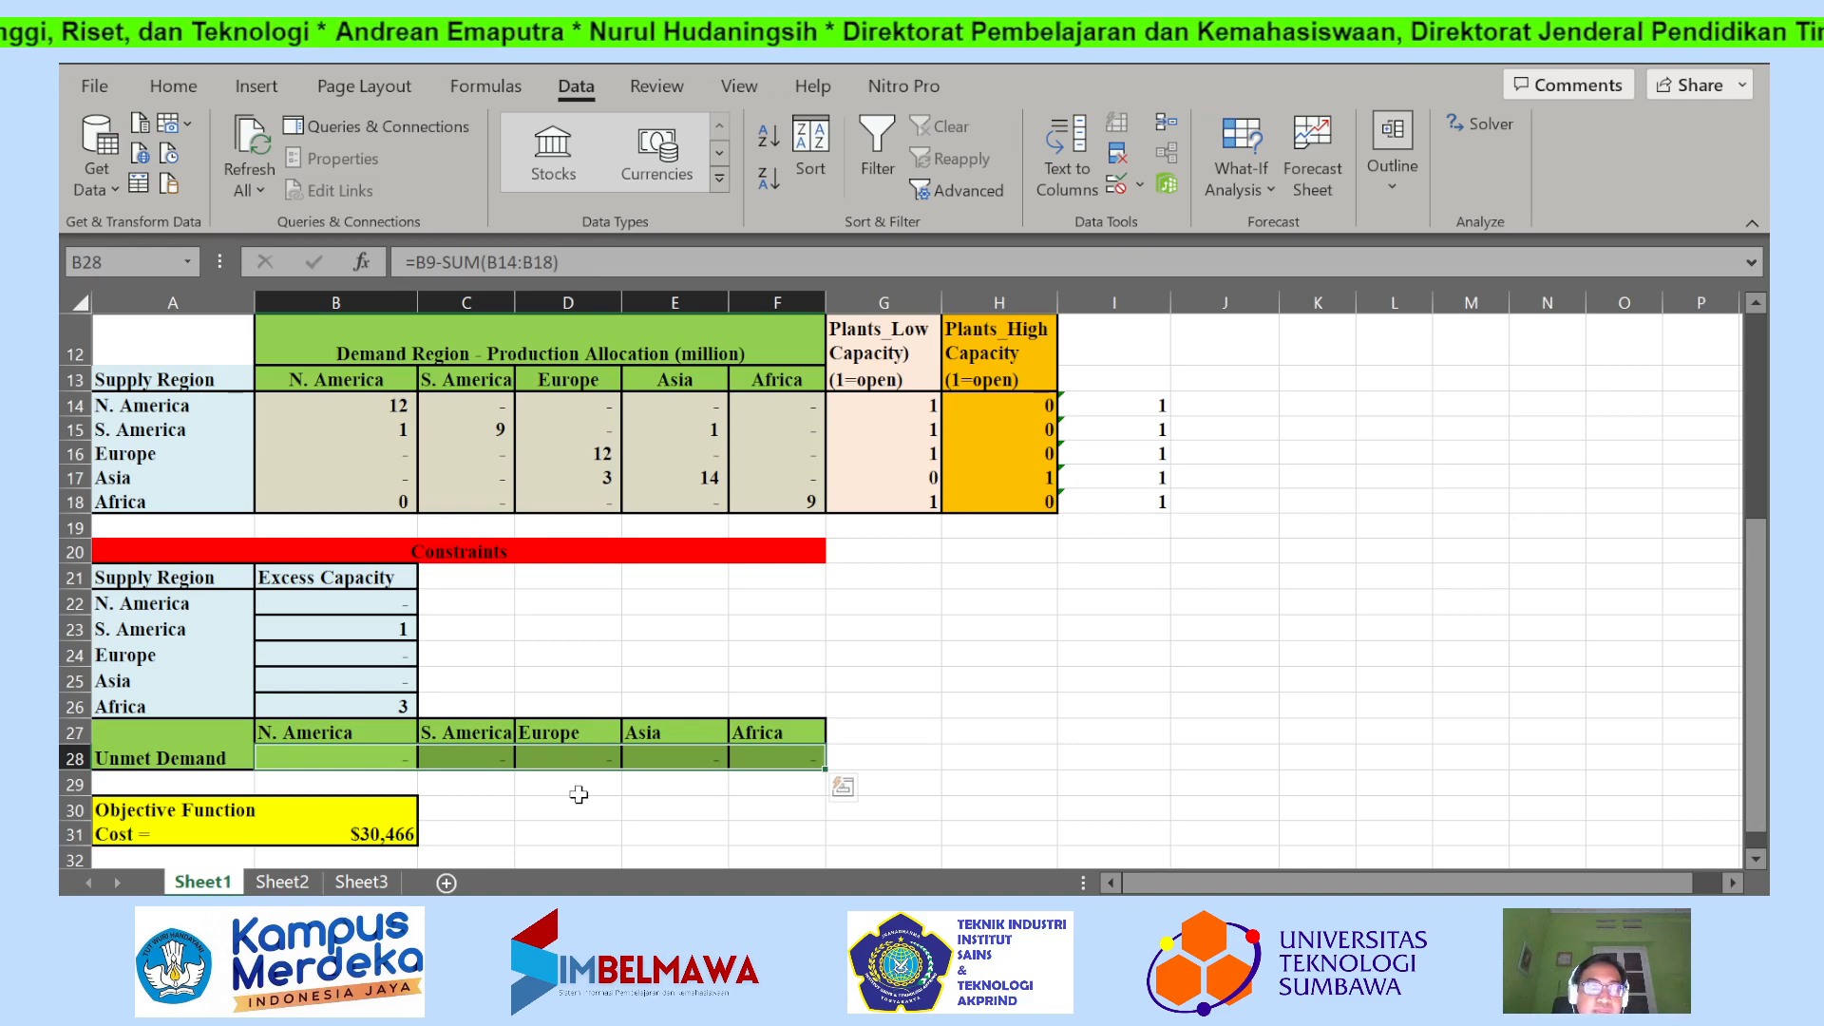
pyautogui.scroll(1, 578, 794)
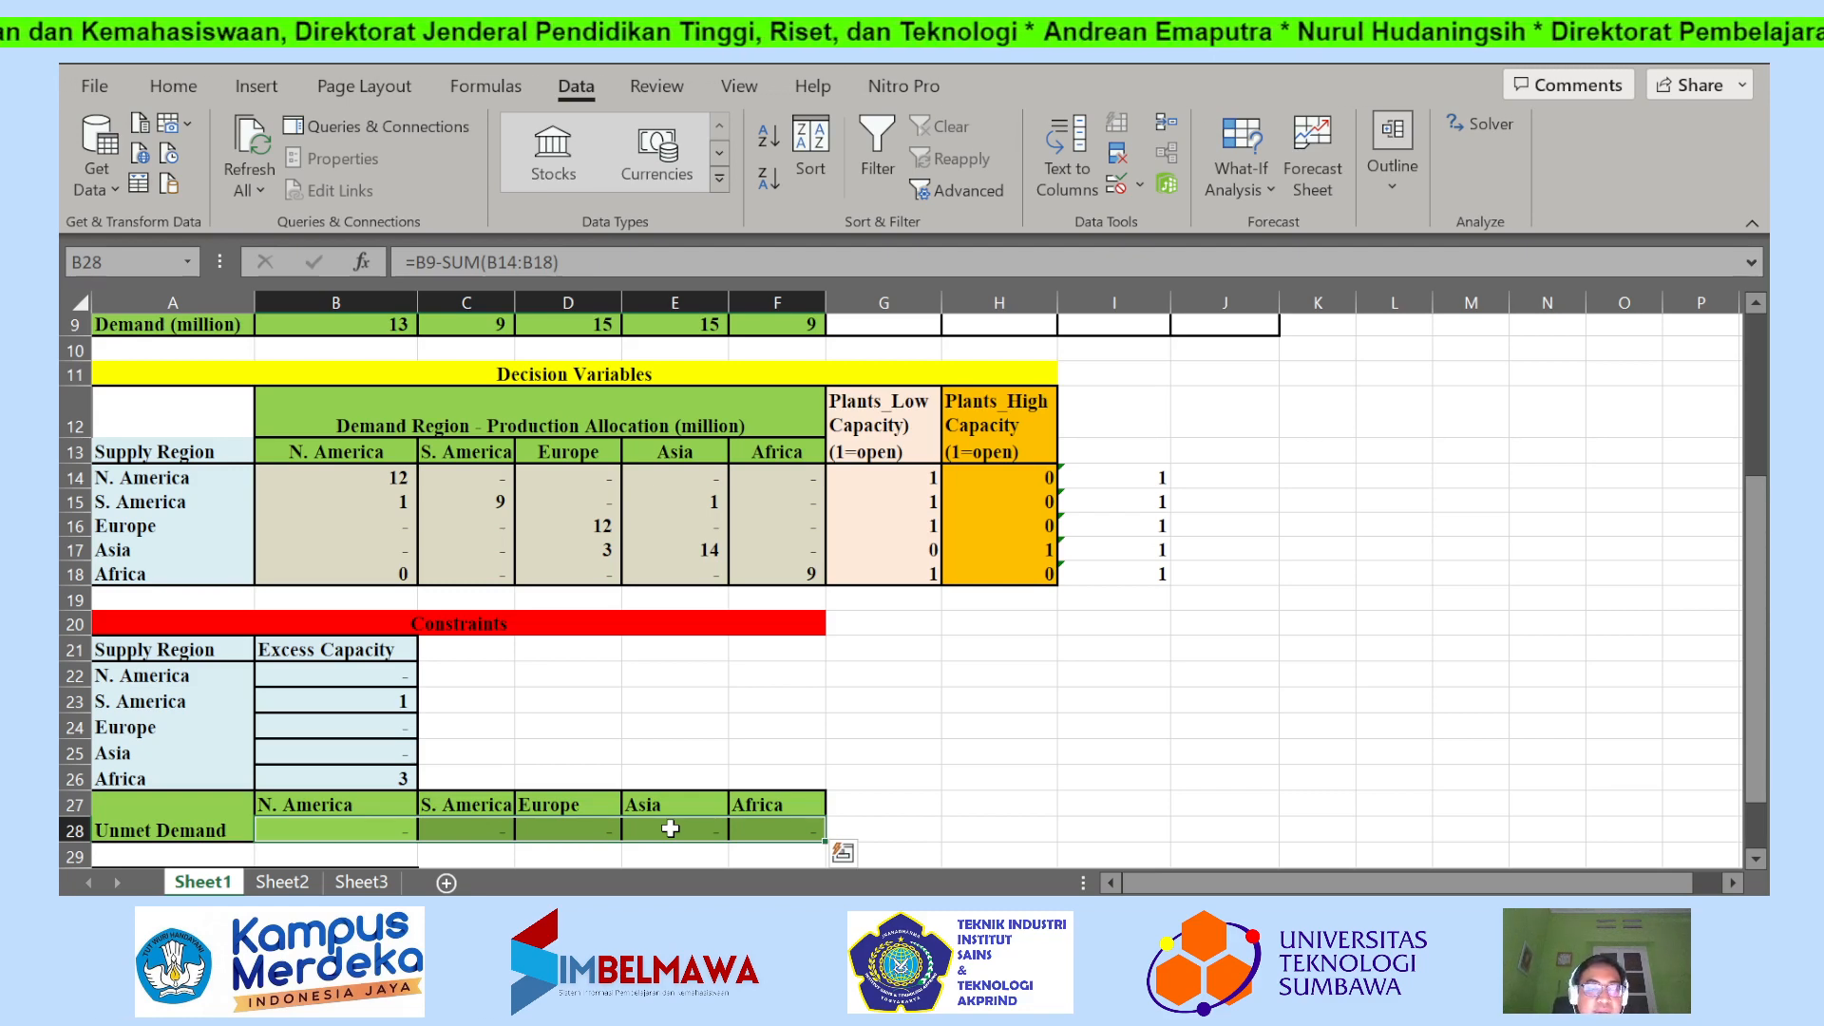
pyautogui.scroll(-2, 670, 829)
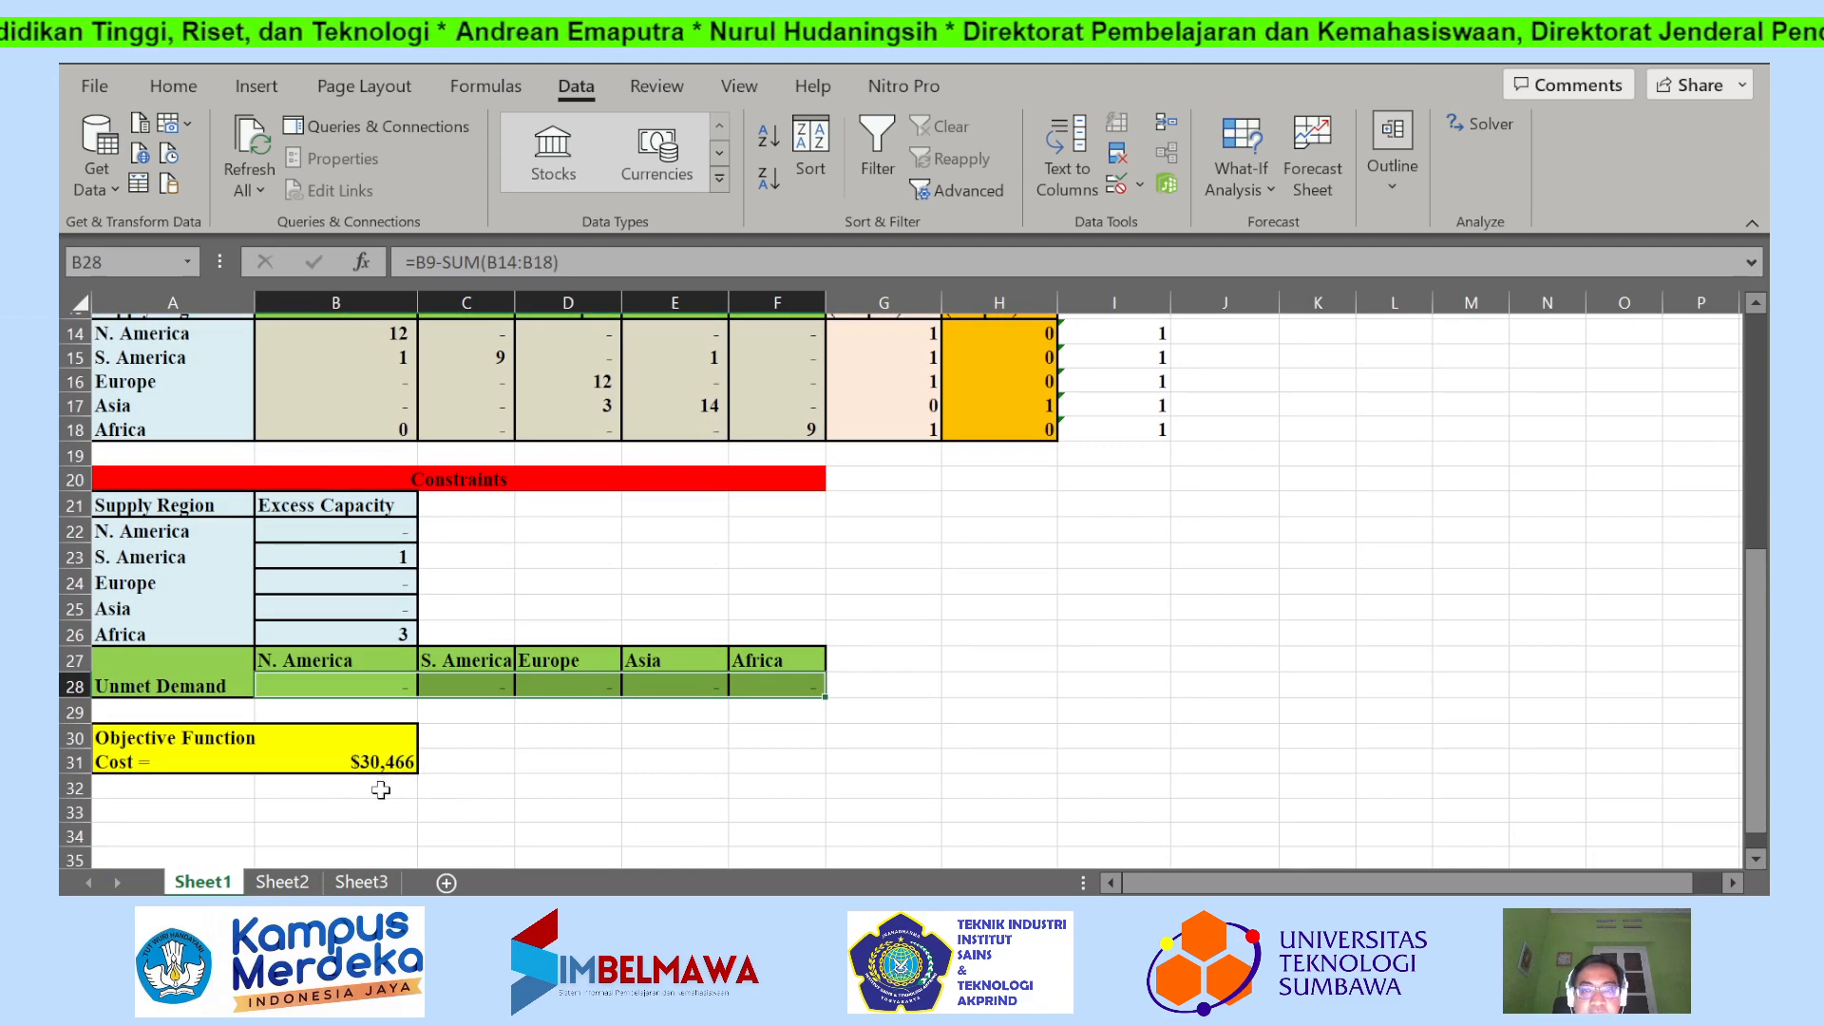
pyautogui.scroll(1, 380, 793)
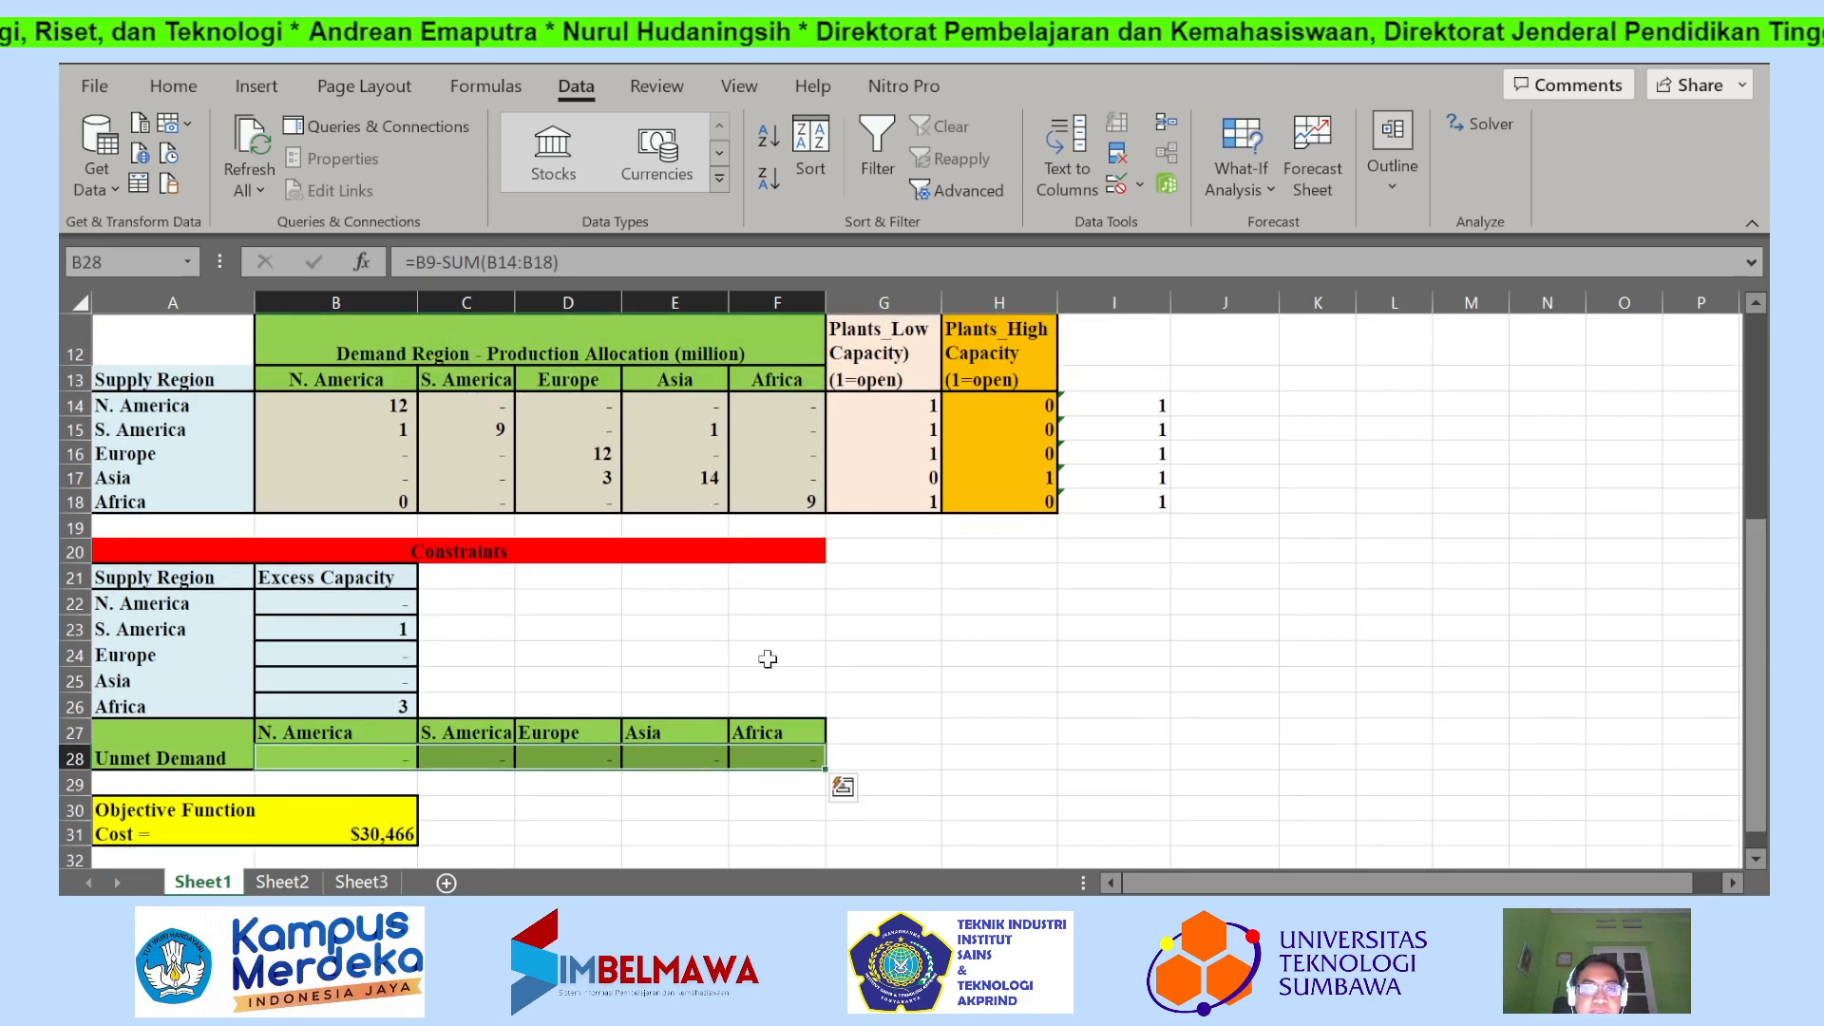